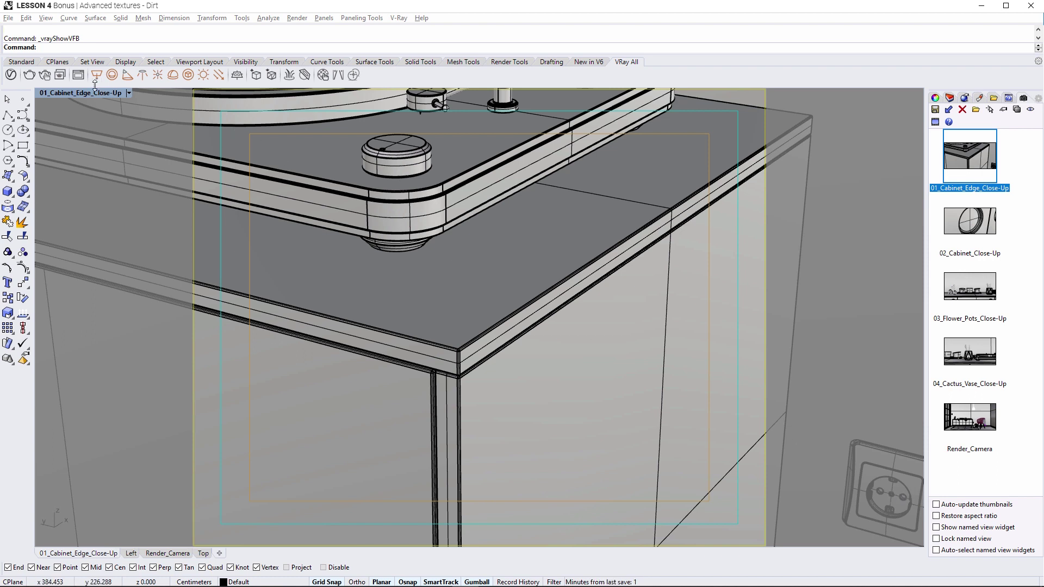
Start an interactive render, open the Asset Editor and show the settings of the Wood_B material.
click(46, 77)
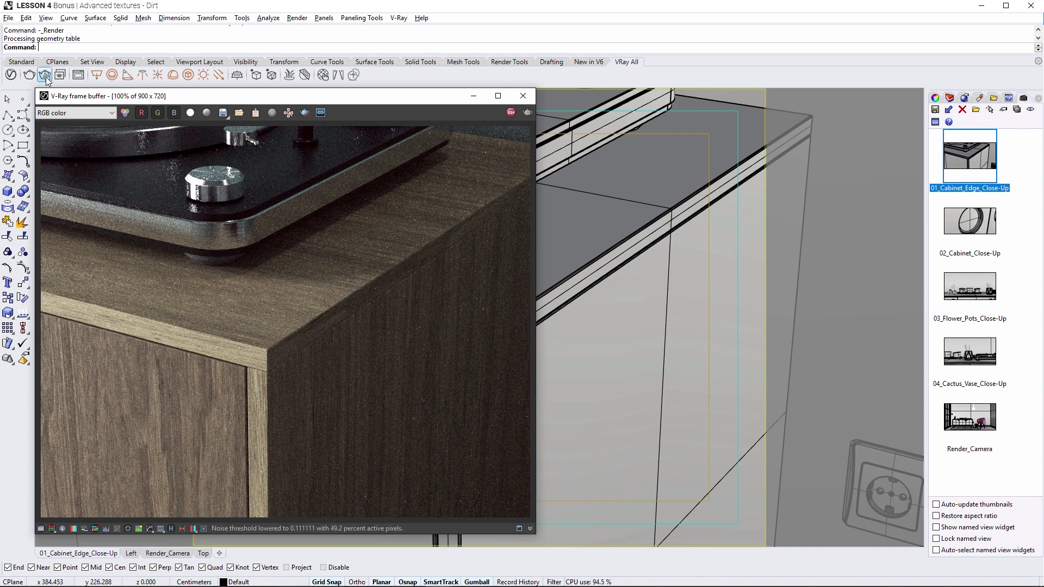
click(29, 75)
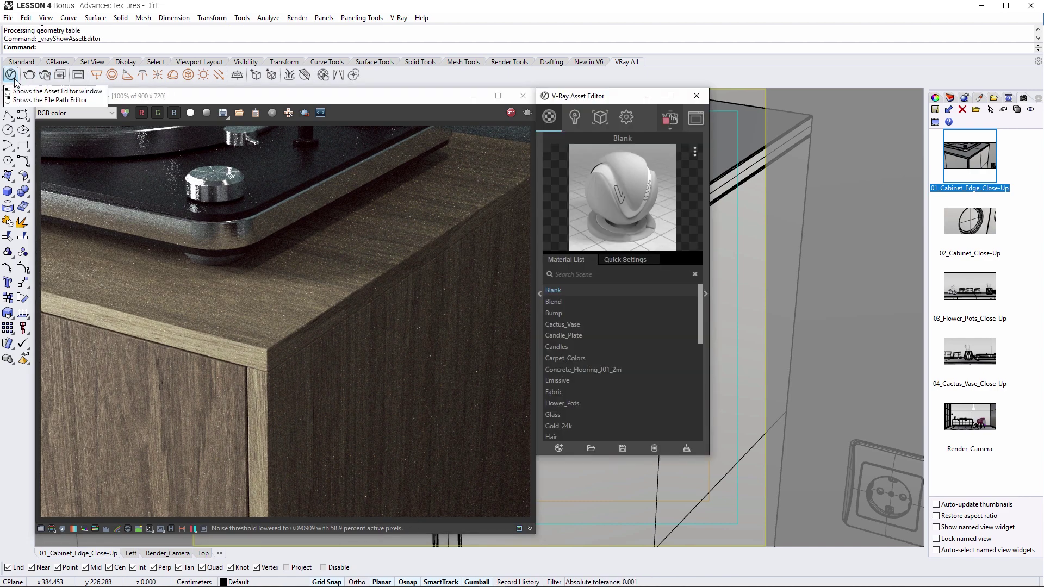
click(569, 274)
text(wood_b)
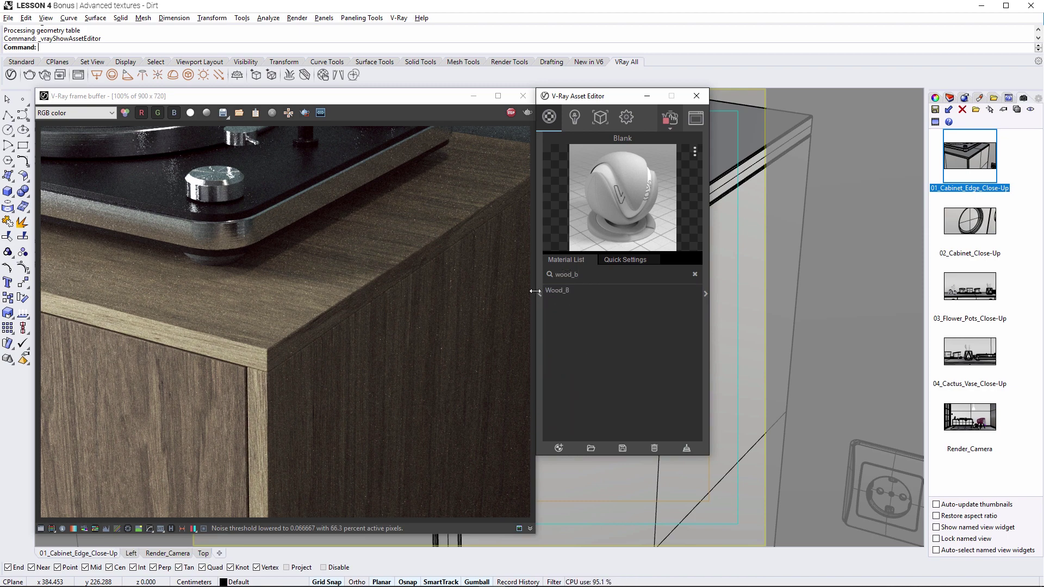
click(560, 291)
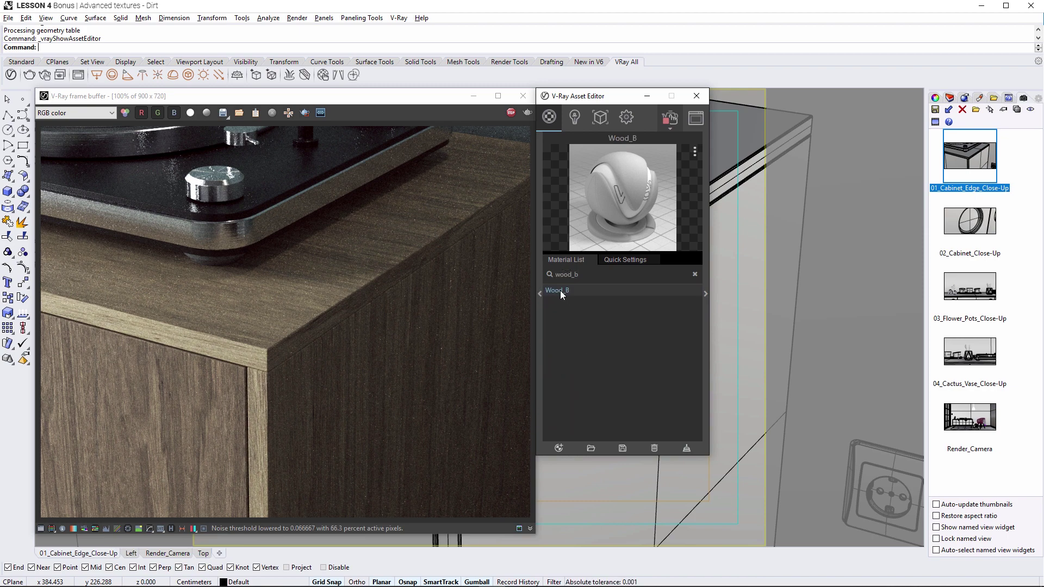
click(706, 294)
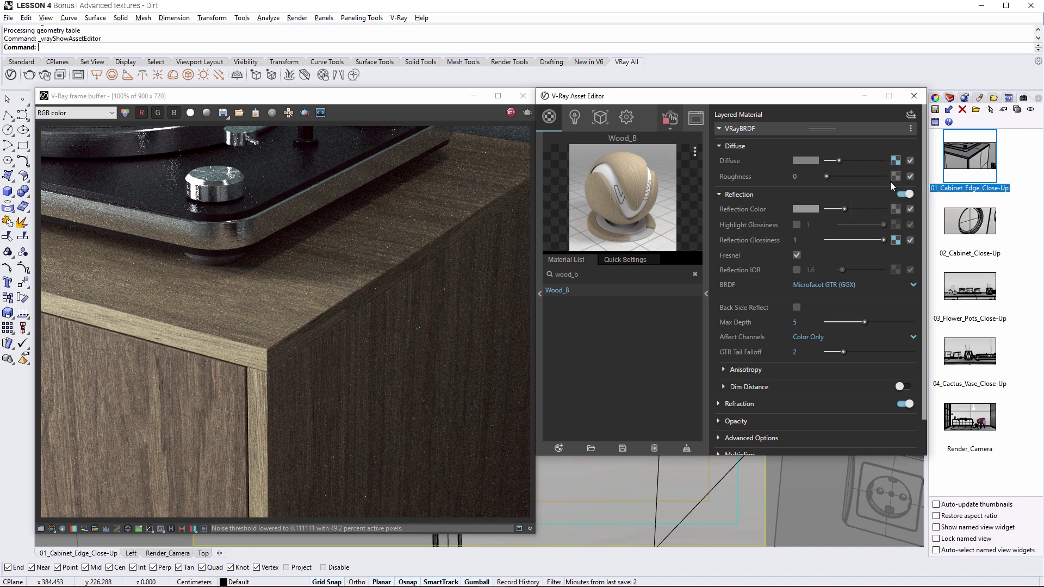
Replace Wood_B's diffuse bitmap with a Dirt texture and place the wood bitmap in its Unoccluded Color slot.
click(895, 161)
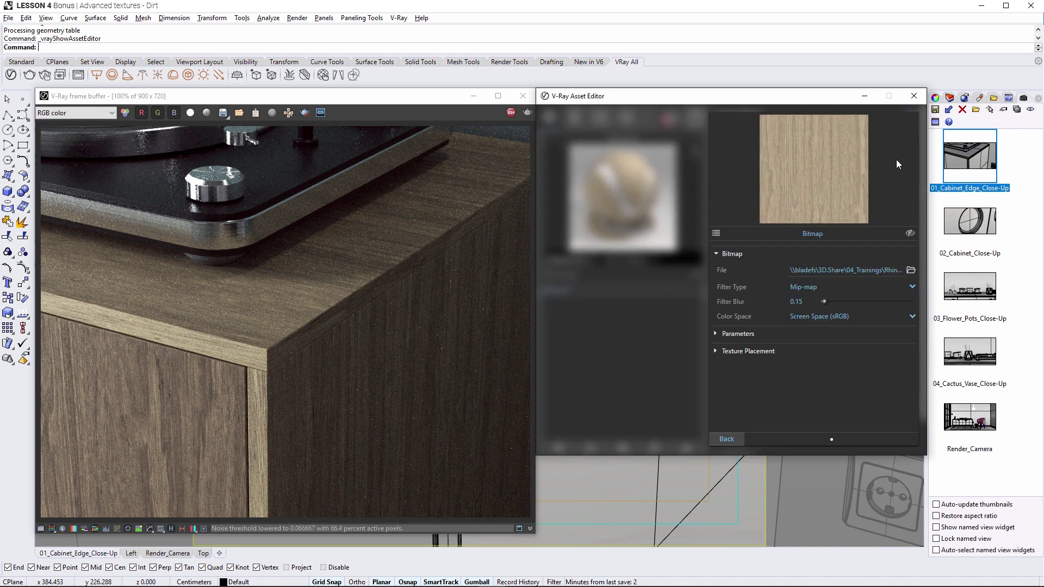
click(716, 232)
scroll(688, 332, down, 5)
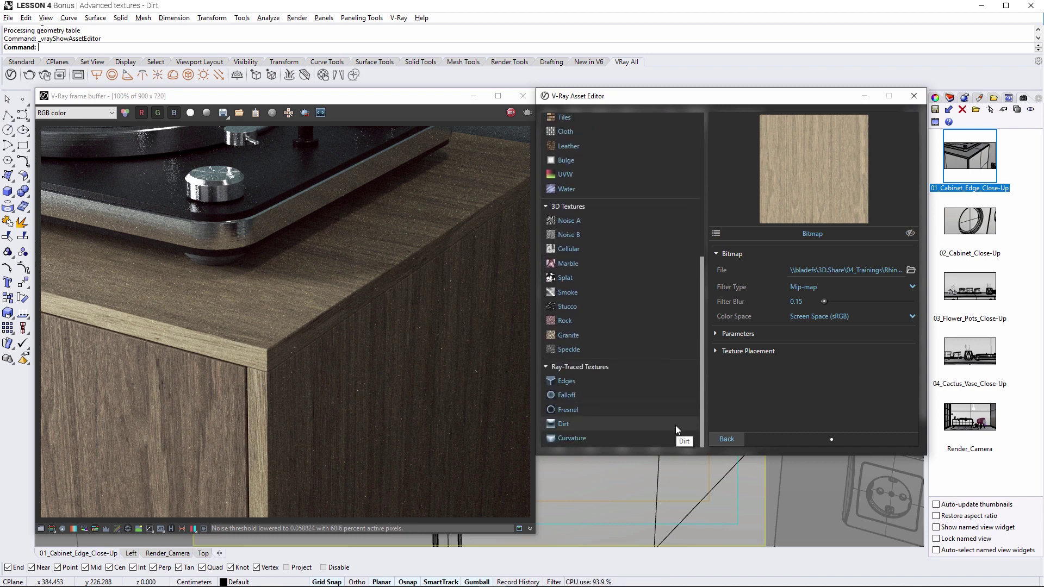
click(626, 428)
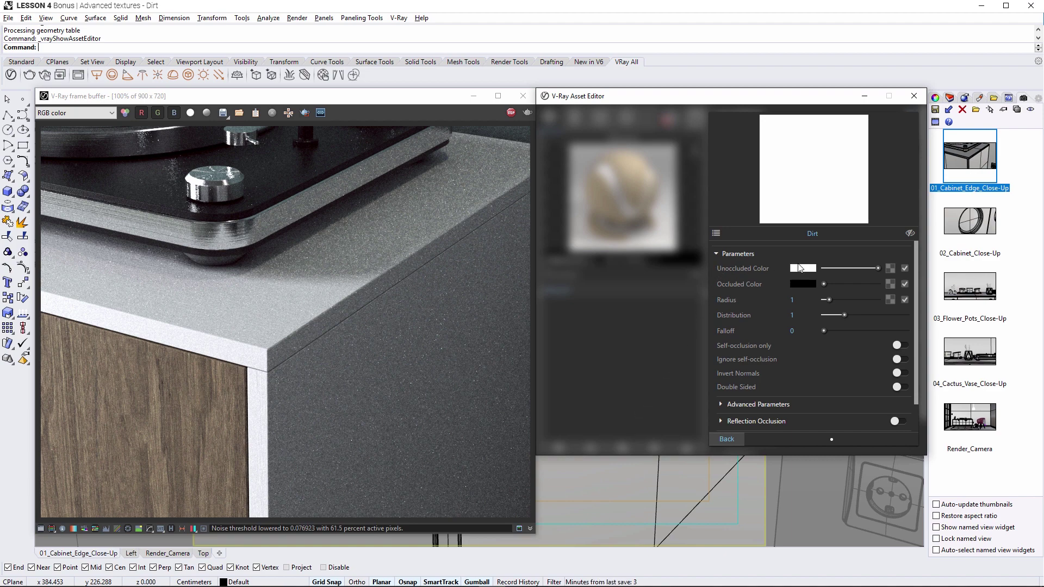
click(889, 269)
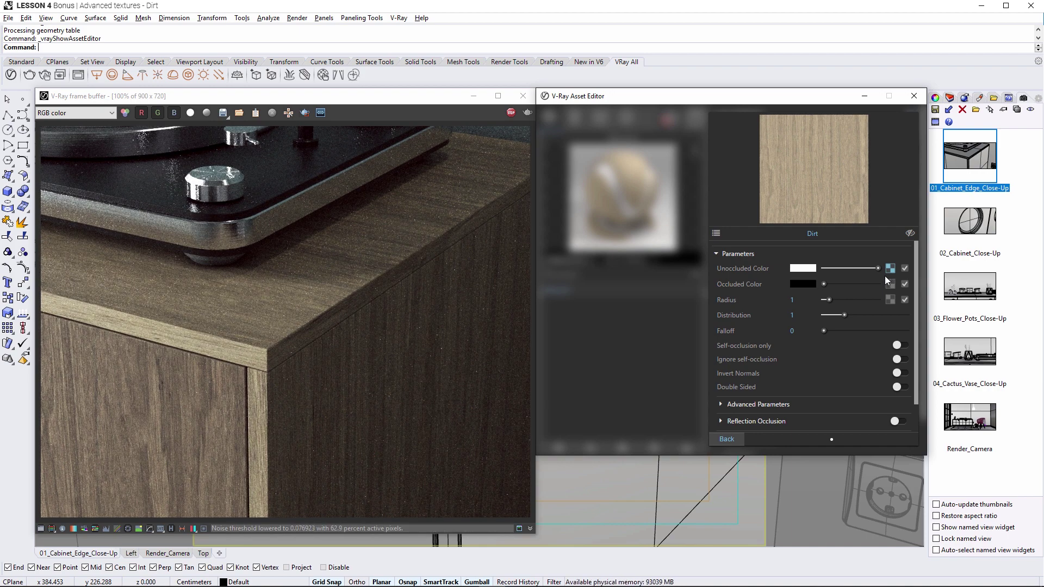
Set the Dirt texture's Occluded Color to bright red, about R 0.995, G 0, B 0.
click(794, 284)
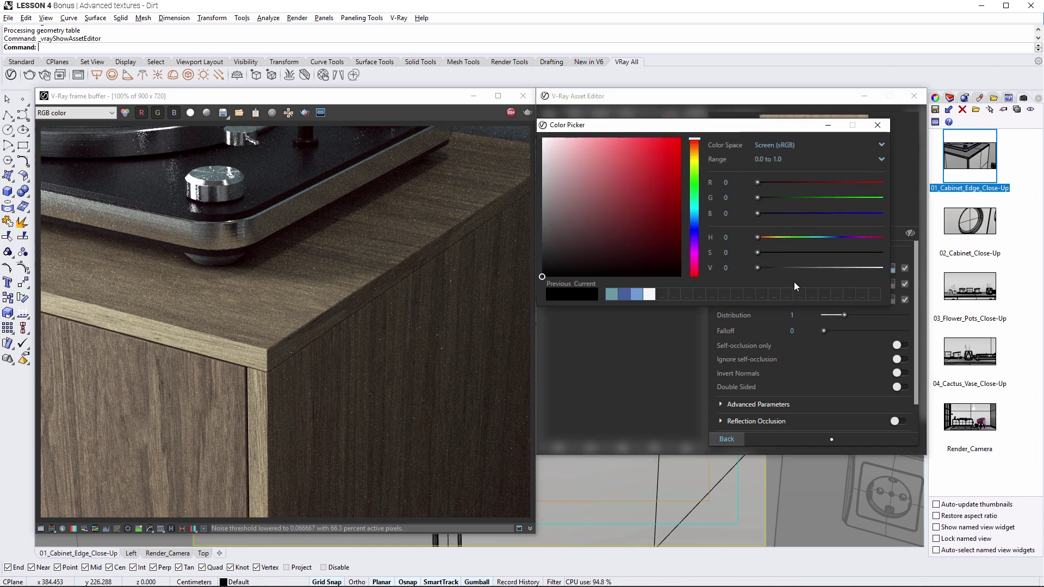
drag(641, 163, 680, 139)
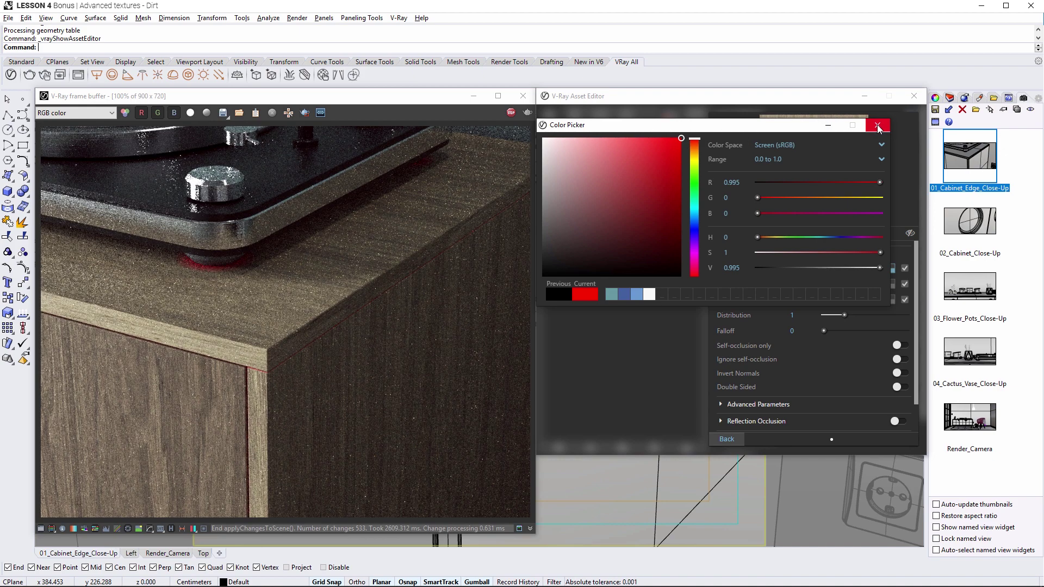
click(877, 126)
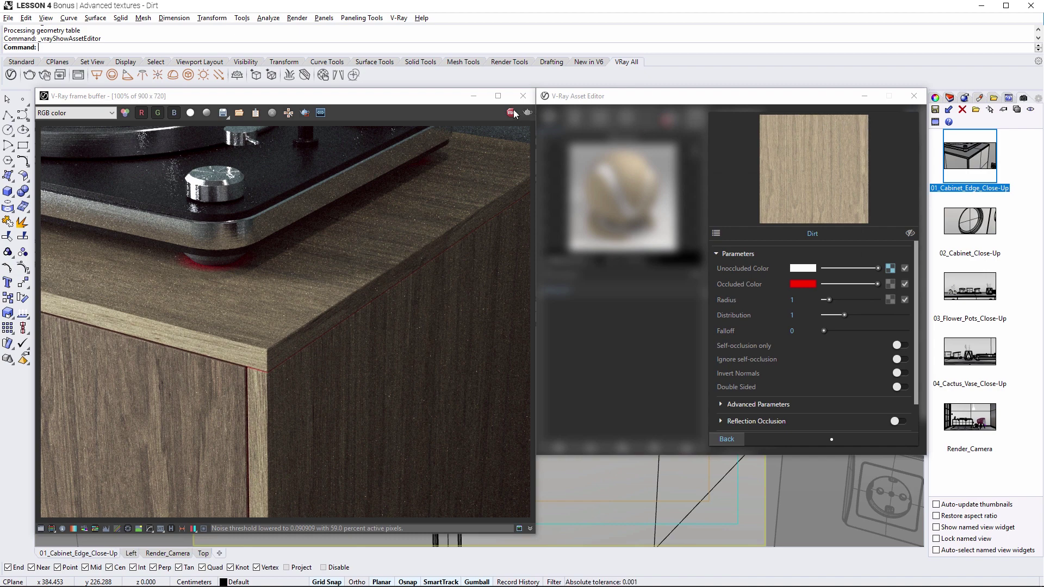
Turn on region rendering and draw a render region around the turntable corner and the cabinet top beneath it.
click(310, 114)
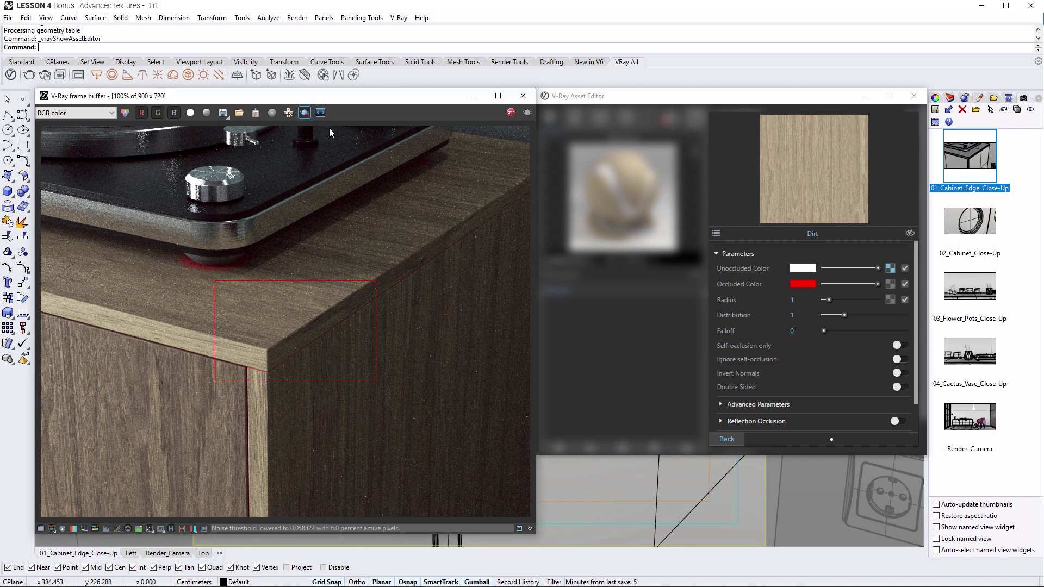
drag(433, 298, 48, 110)
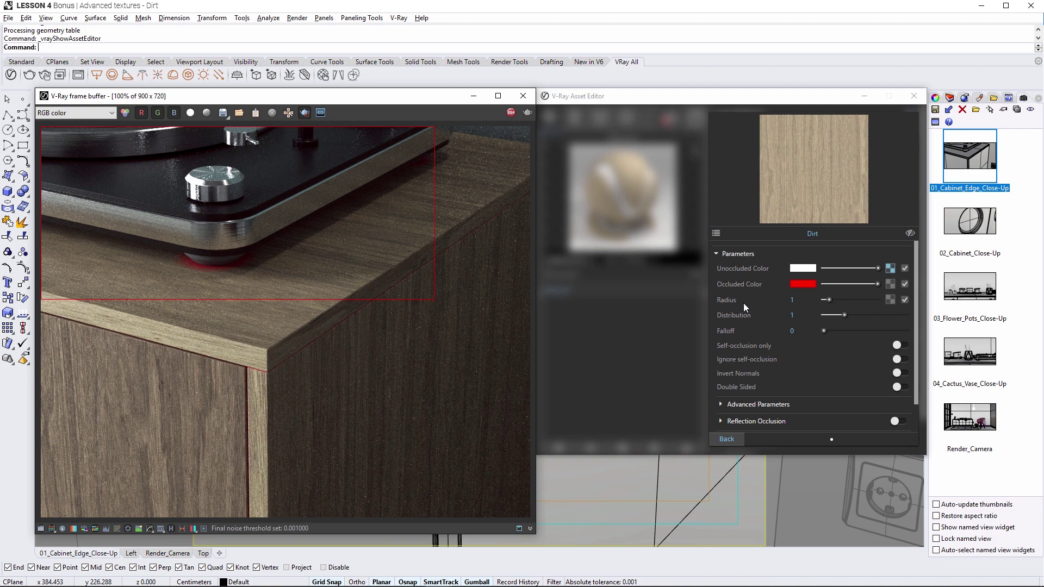
Set the Dirt texture's Radius to 10.
click(793, 300)
text(0)
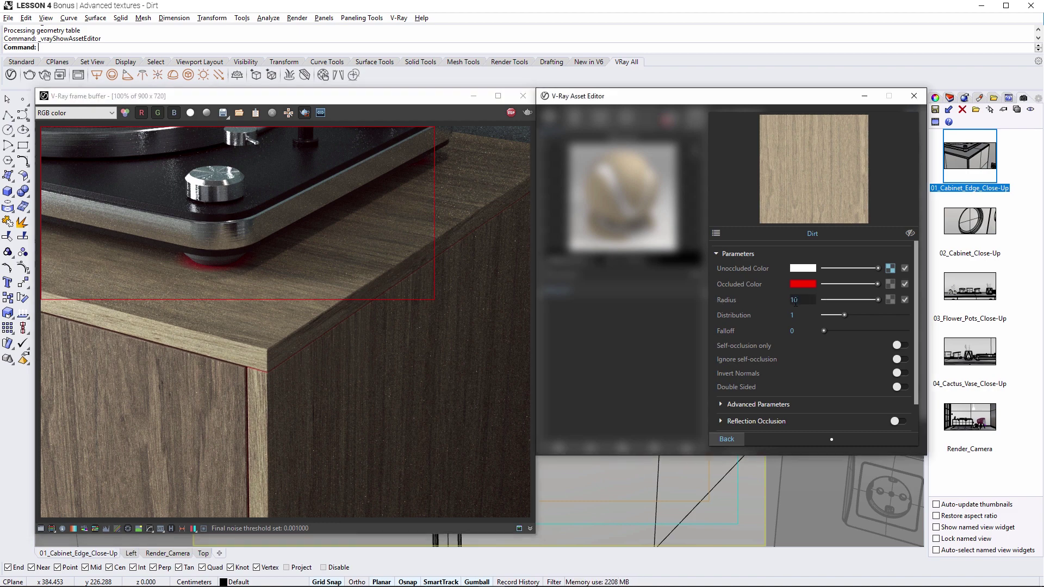
key(Return)
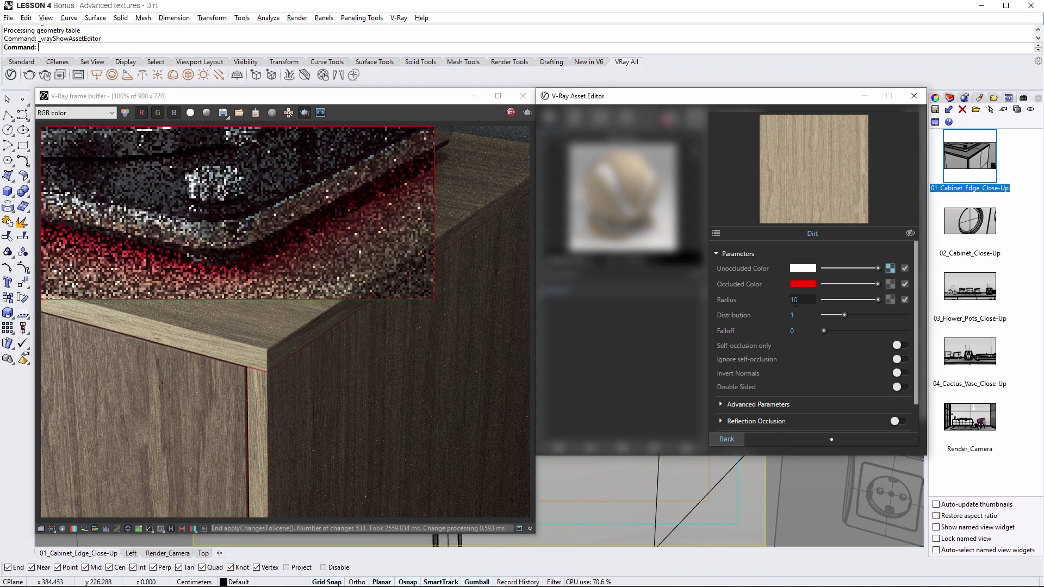
Assign a Noise A texture to the Dirt Radius slot with Amplitude 3 and Frequency 25, and return to the Dirt settings.
click(890, 300)
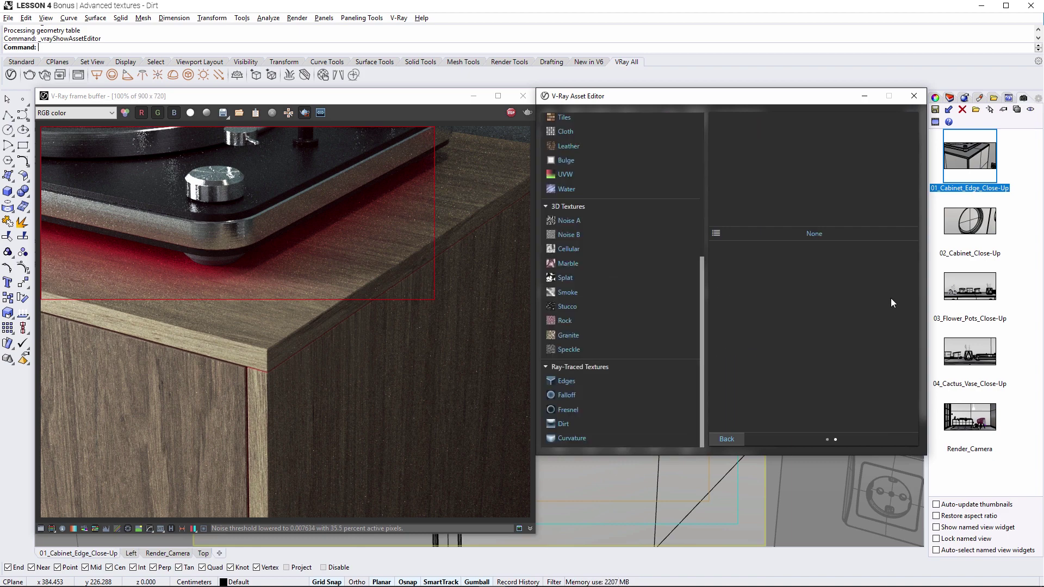
click(570, 223)
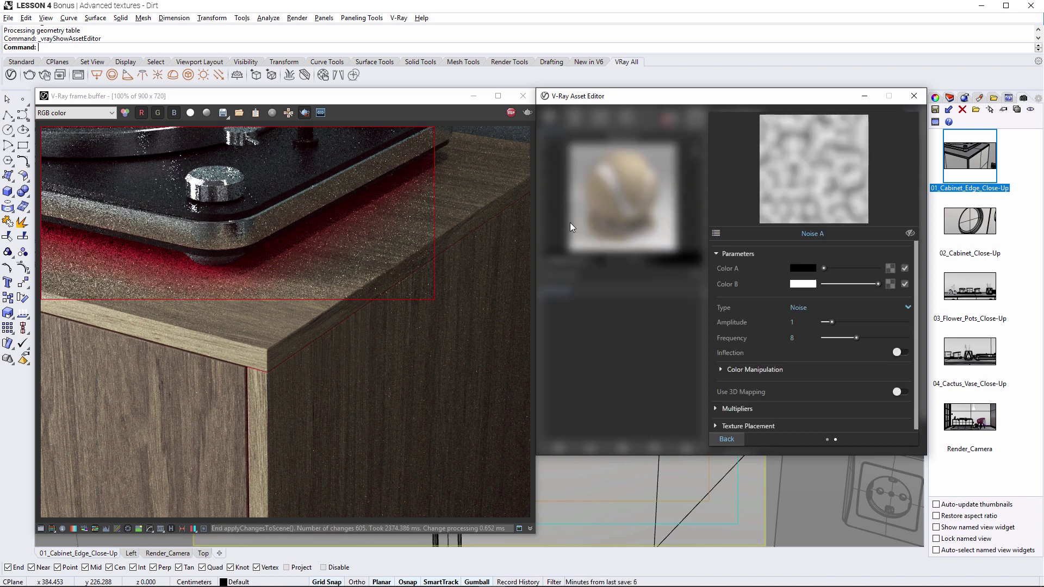
click(779, 321)
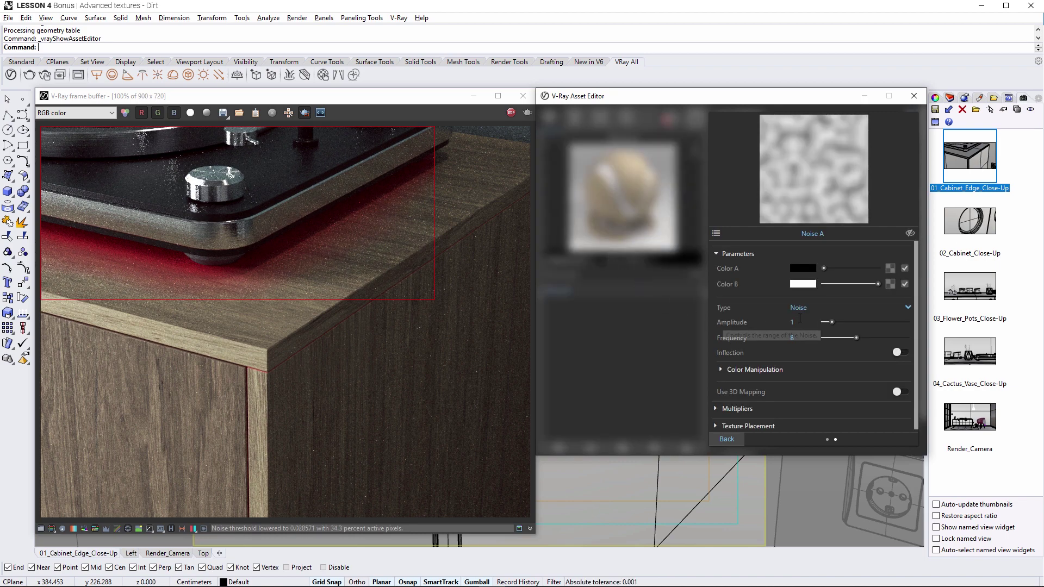
text(3)
key(Return)
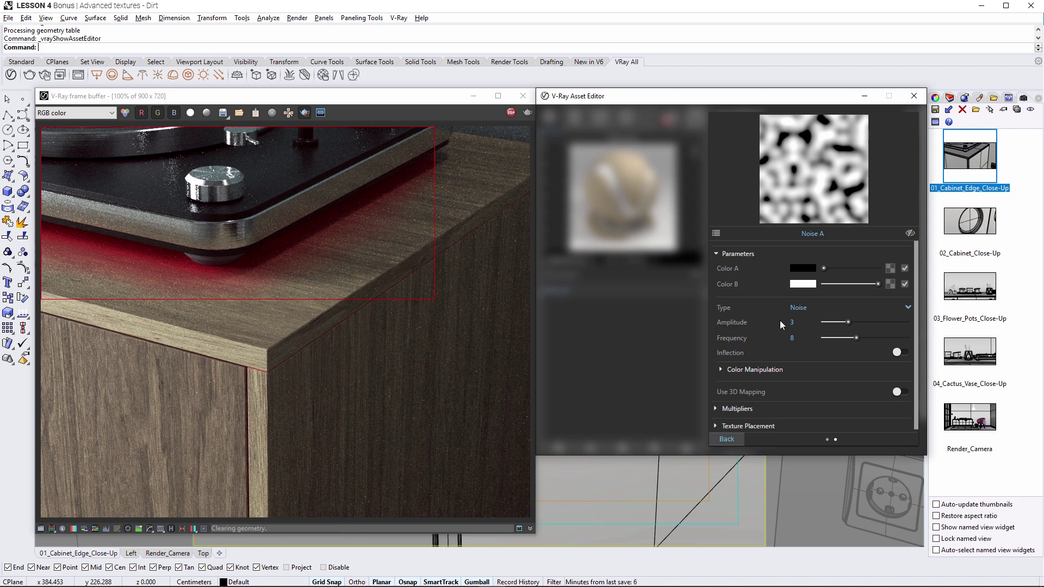
click(778, 338)
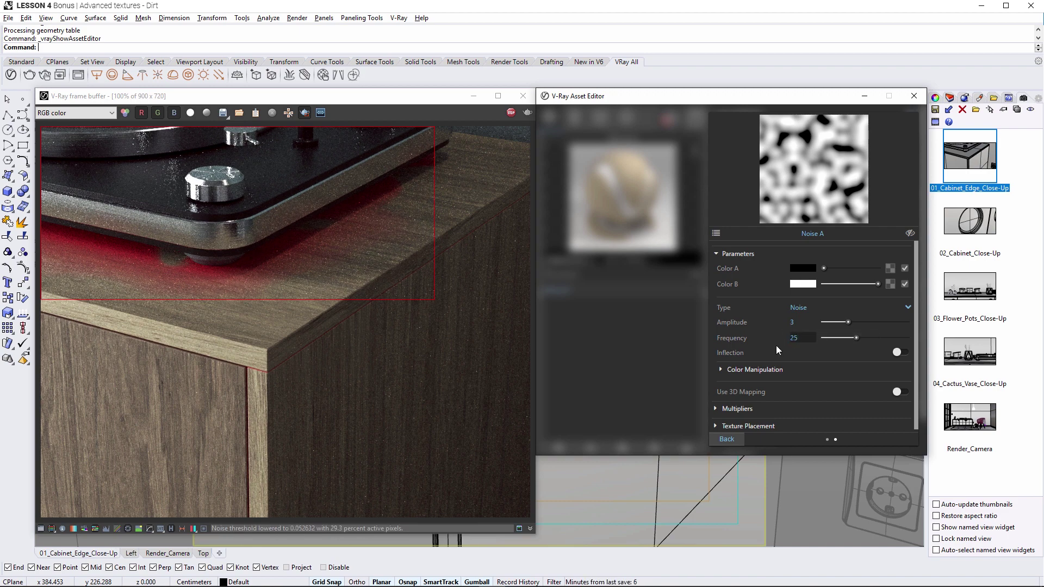
key(Return)
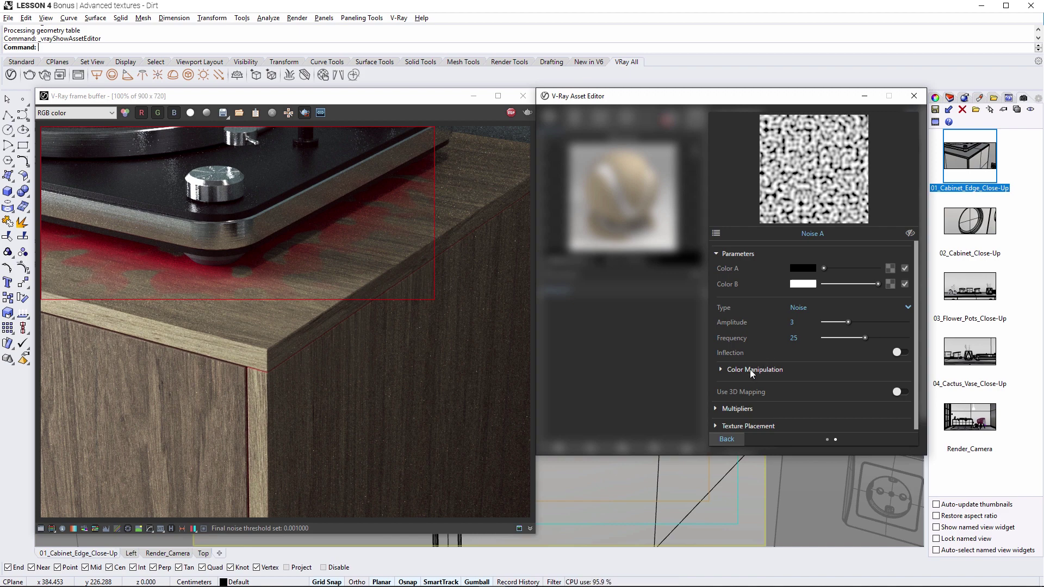
click(725, 439)
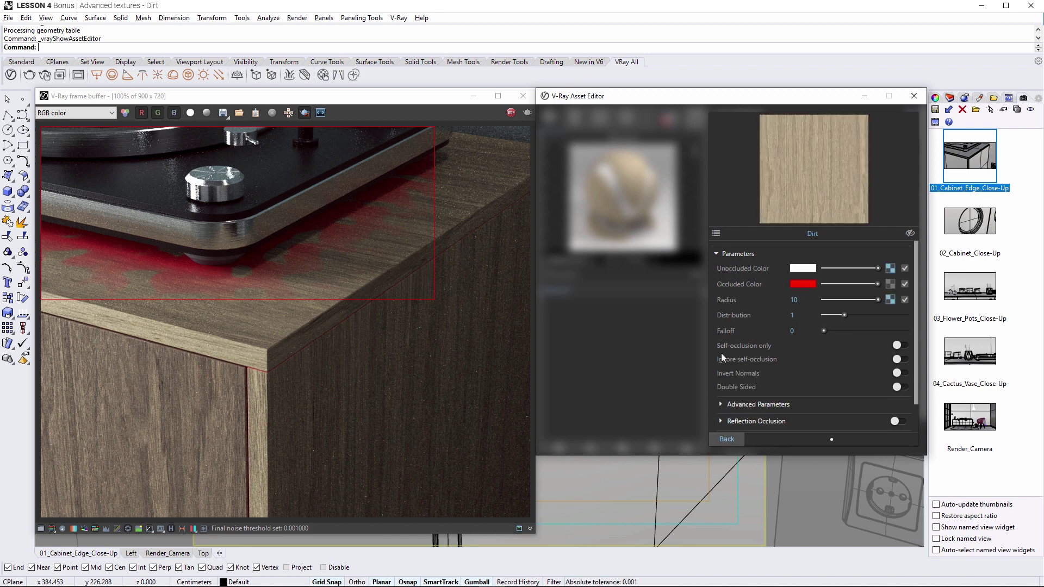
Clear the noise texture from the Radius slot and set the Dirt Distribution to 10.
right_click(890, 299)
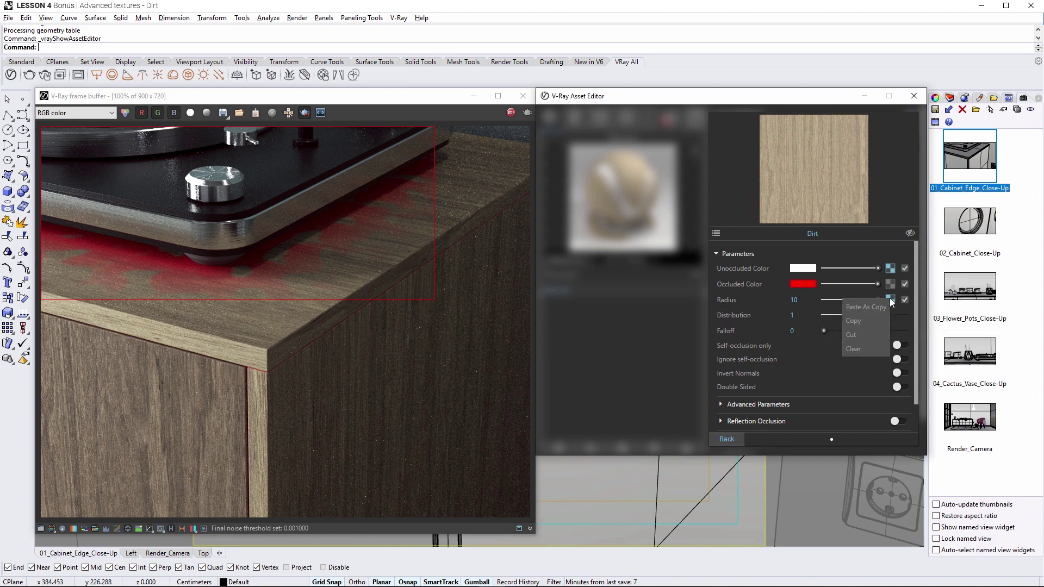
click(881, 348)
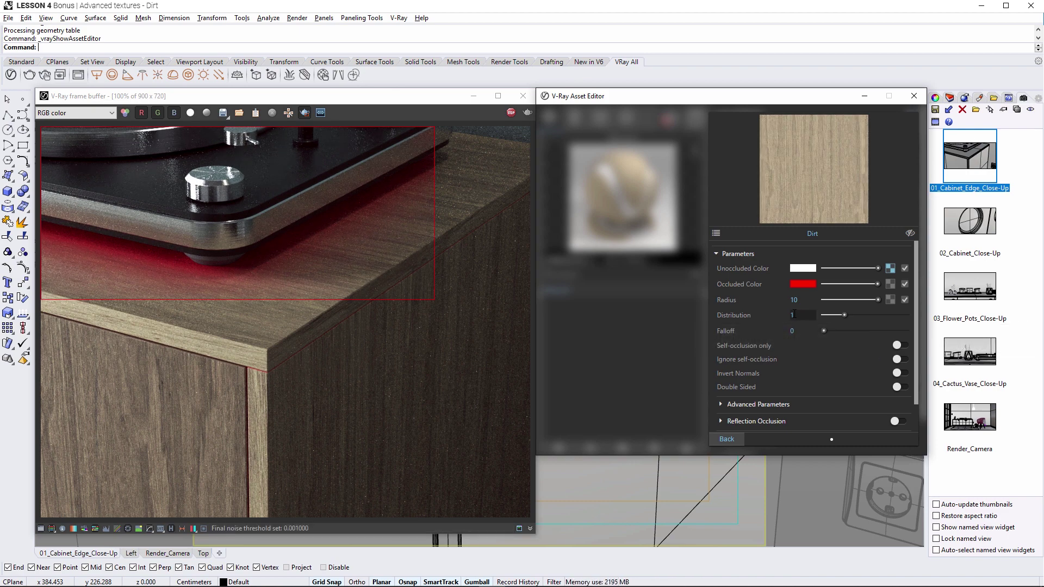
text(0)
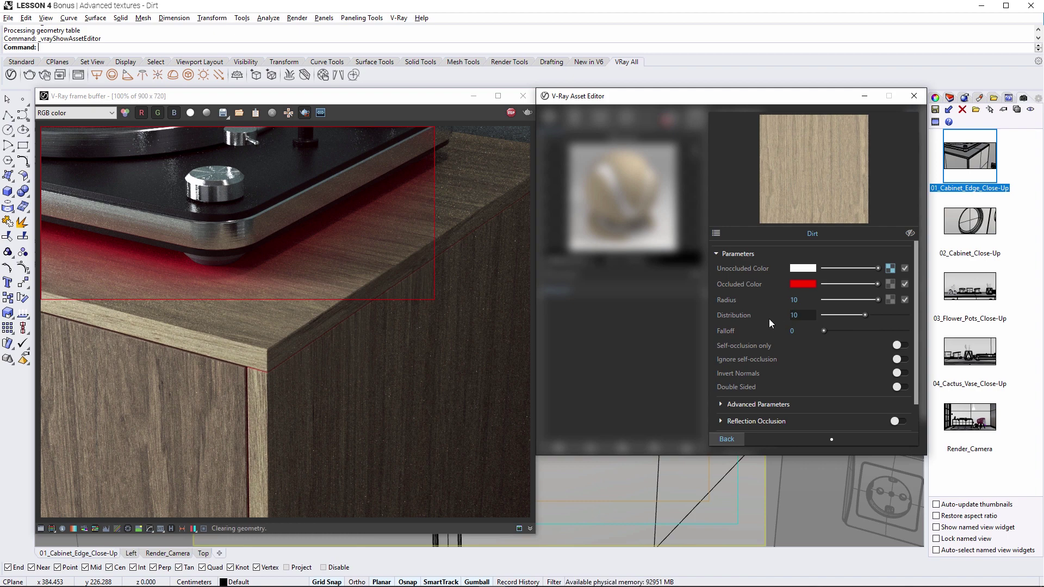
key(Return)
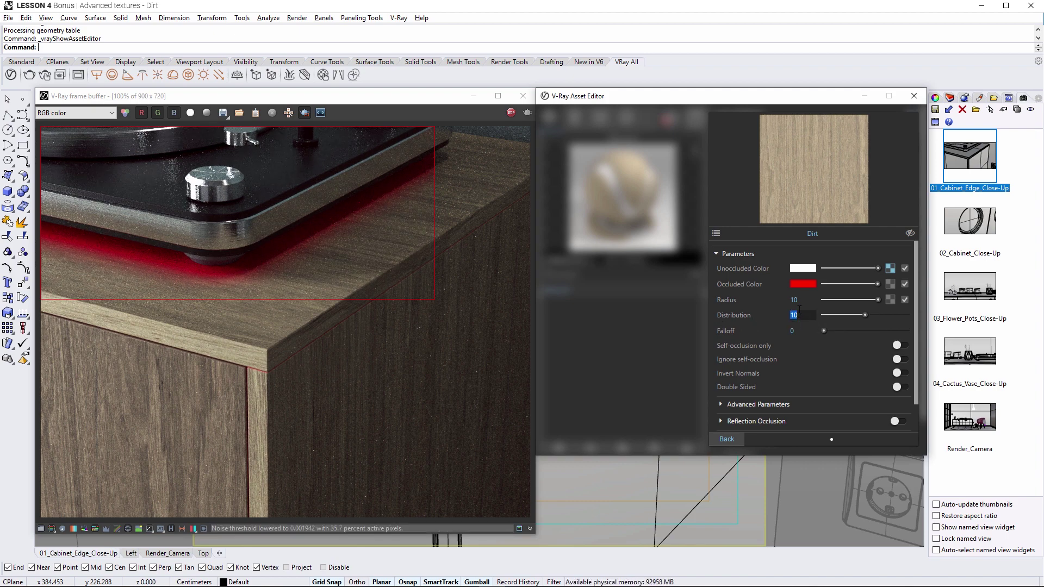
Set both the Distribution and the Radius of the Dirt texture back to 1.
key(BackSpace)
click(791, 303)
key(BackSpace)
key(Return)
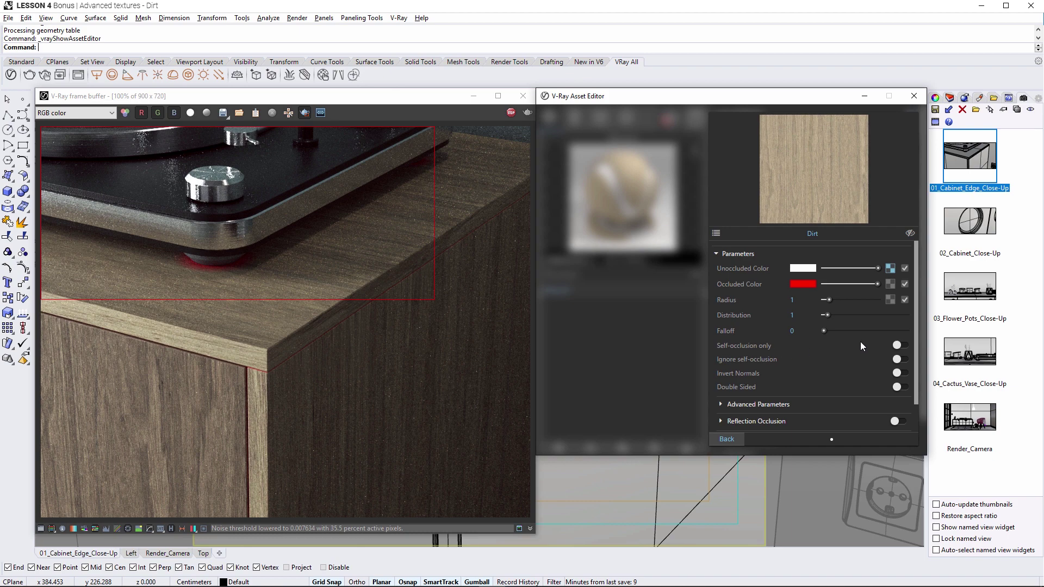
Enable Invert Normals for the Dirt texture and redraw the render region around the cabinet's front corner.
click(901, 345)
mouse_move(714, 356)
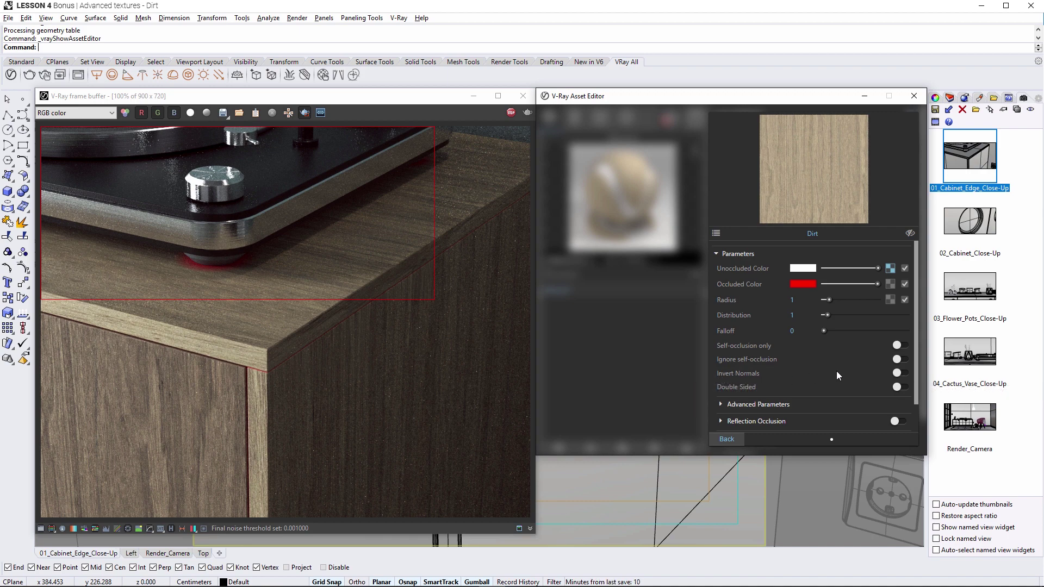
click(901, 373)
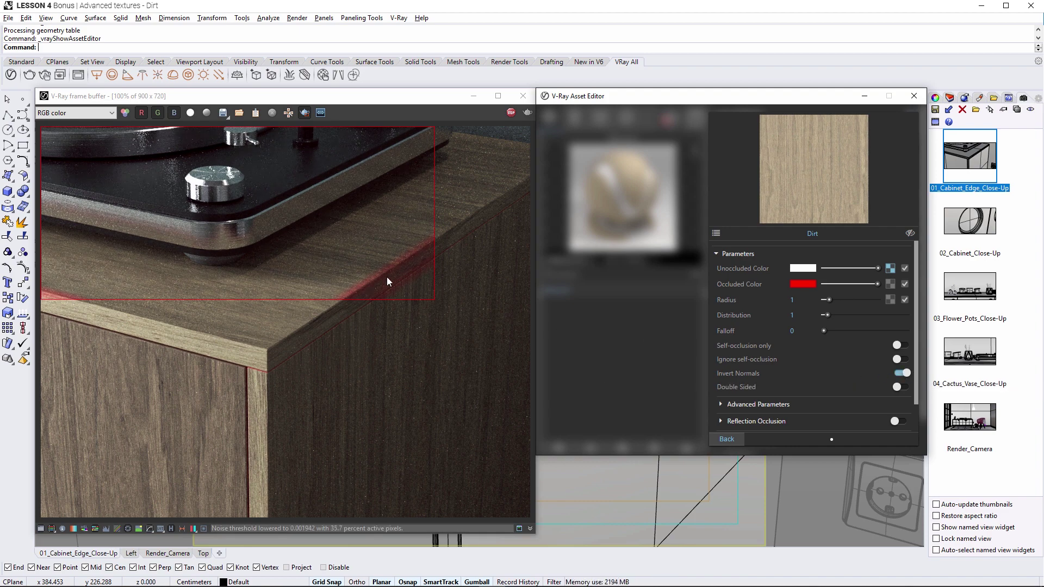
drag(386, 277, 131, 431)
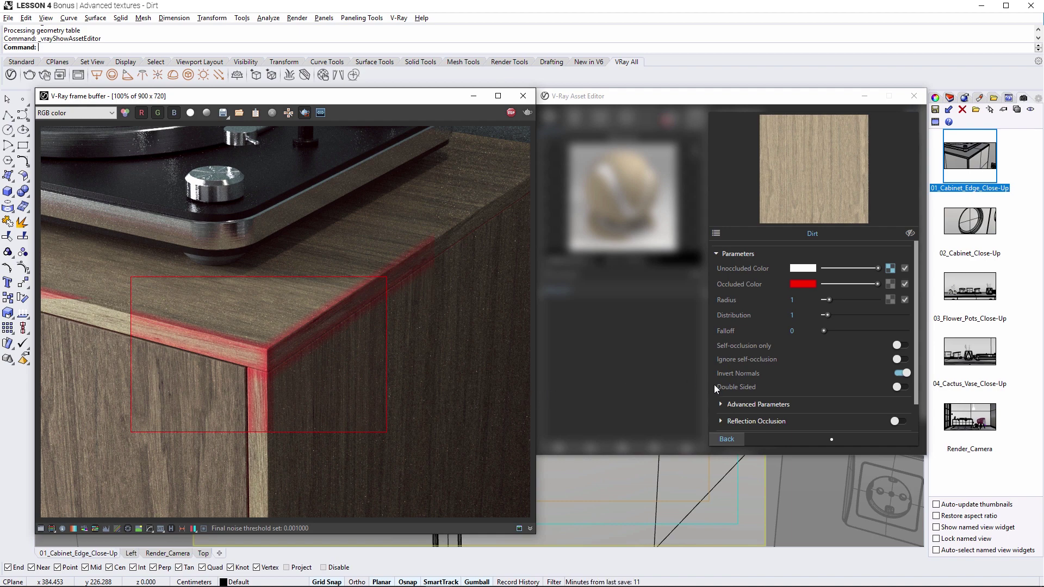
Expand the Dirt texture's Bias settings and set Bias Z to 1.
scroll(716, 387, down, 1)
scroll(713, 384, down, 1)
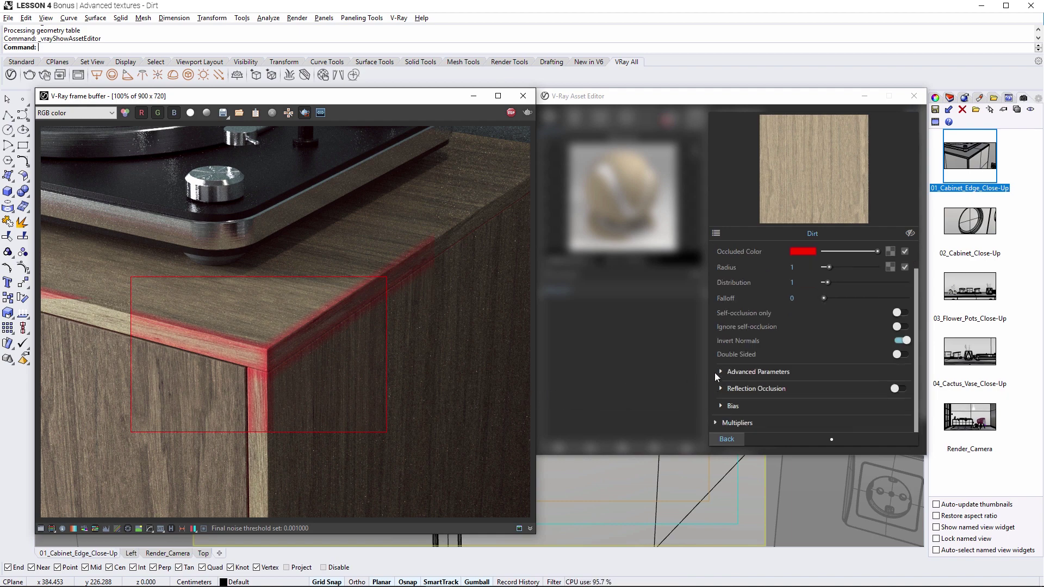
click(720, 397)
click(721, 406)
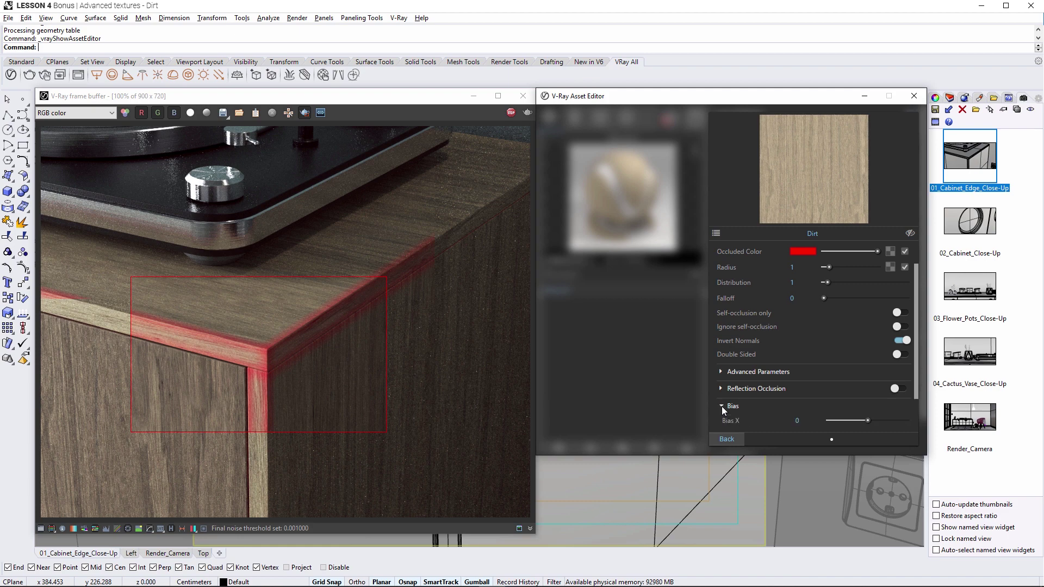
scroll(722, 406, down, 1)
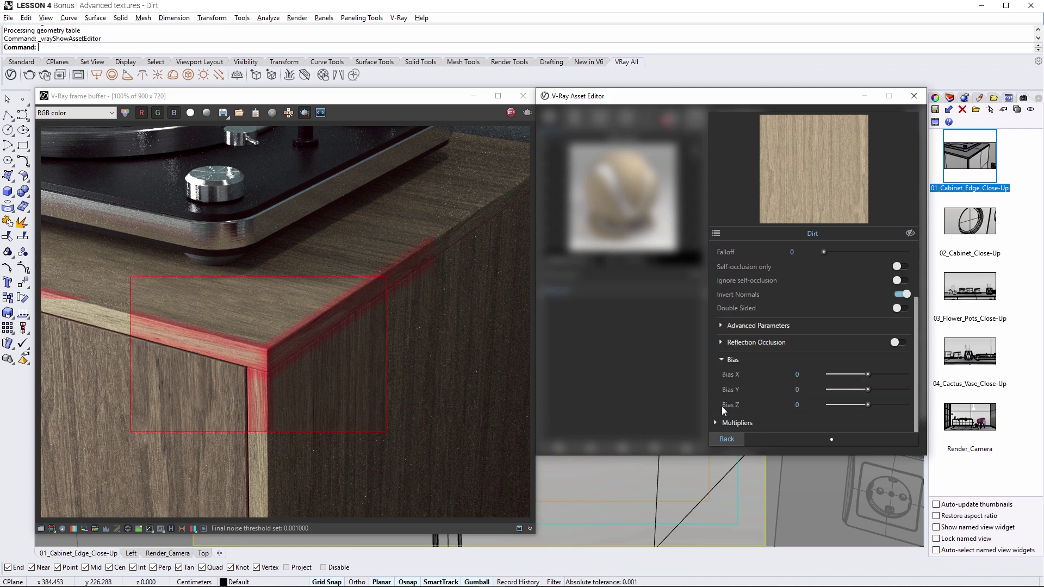
click(788, 408)
text(1)
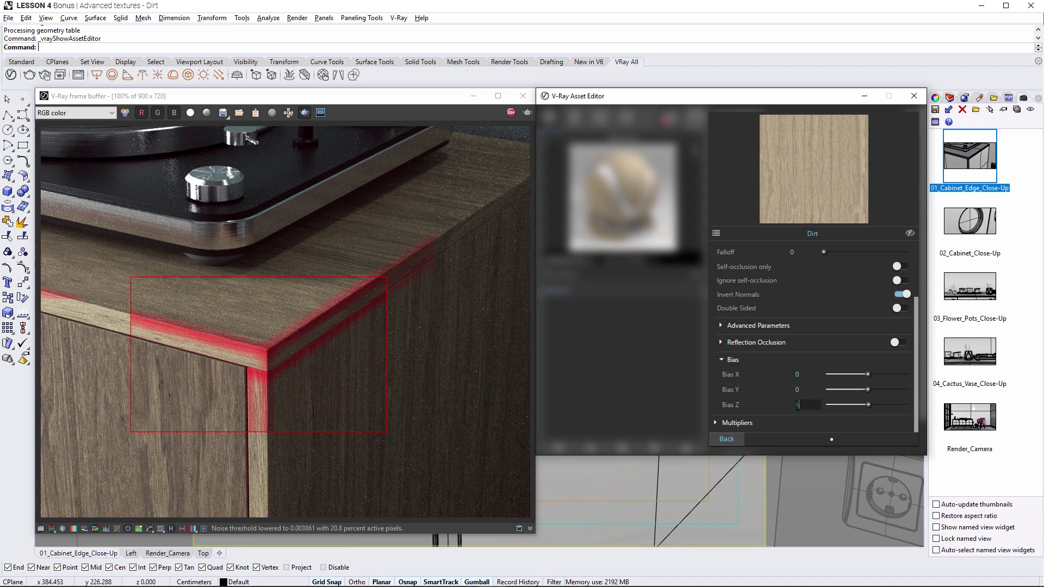
Set the Dirt texture's Bias Z to -5.
double_click(797, 406)
text(-5)
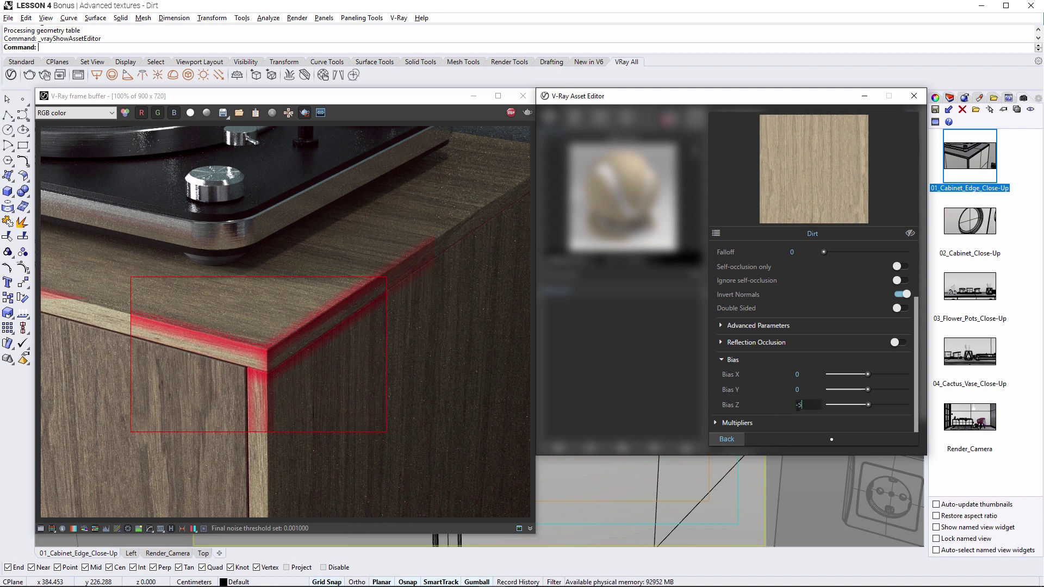
key(Return)
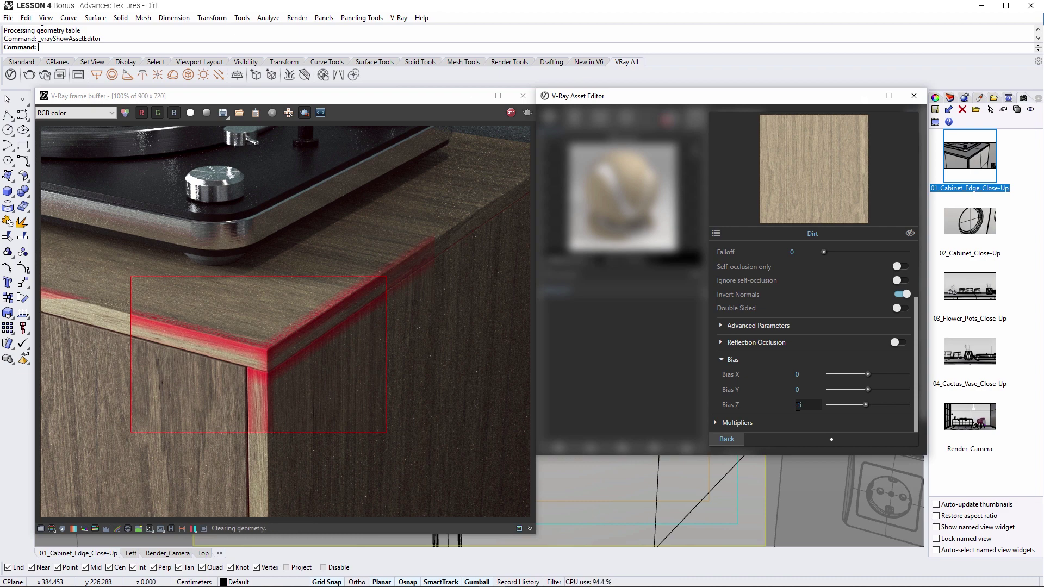
Reset the Dirt texture's Bias Z to 0.
double_click(798, 405)
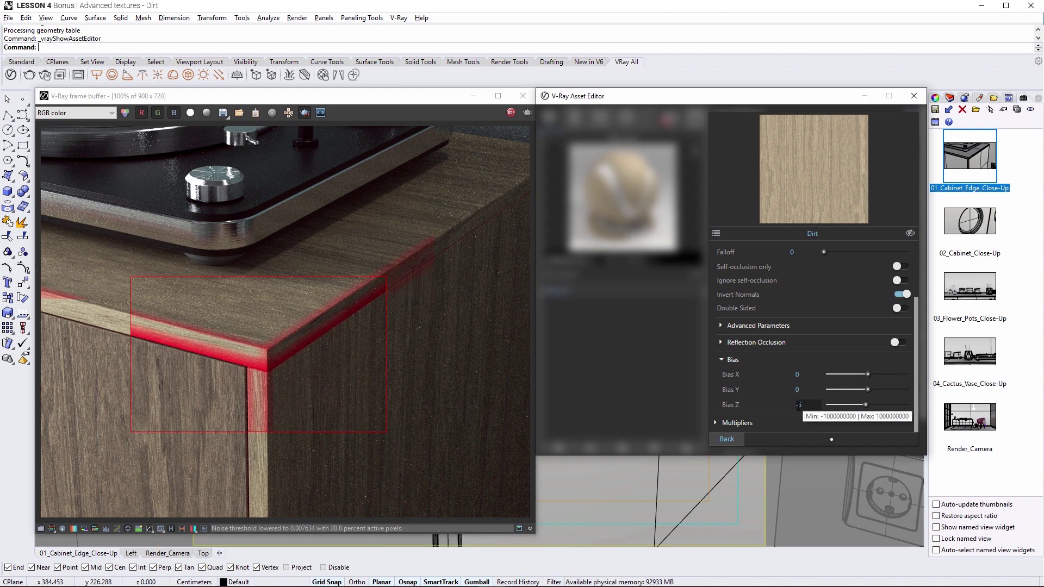
text(0)
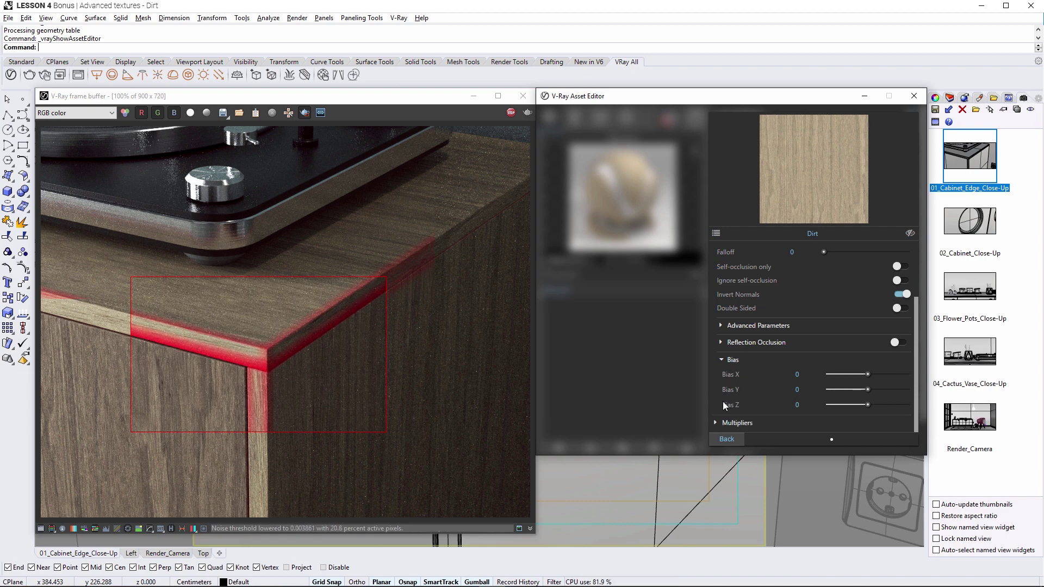
key(Return)
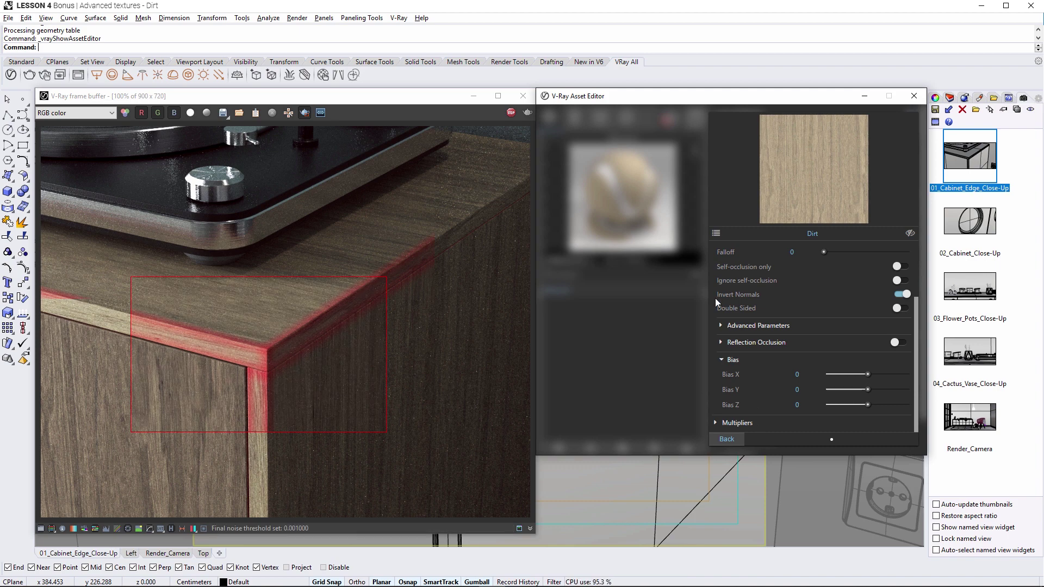
Disable Invert Normals for the Dirt texture and turn off region rendering.
click(898, 294)
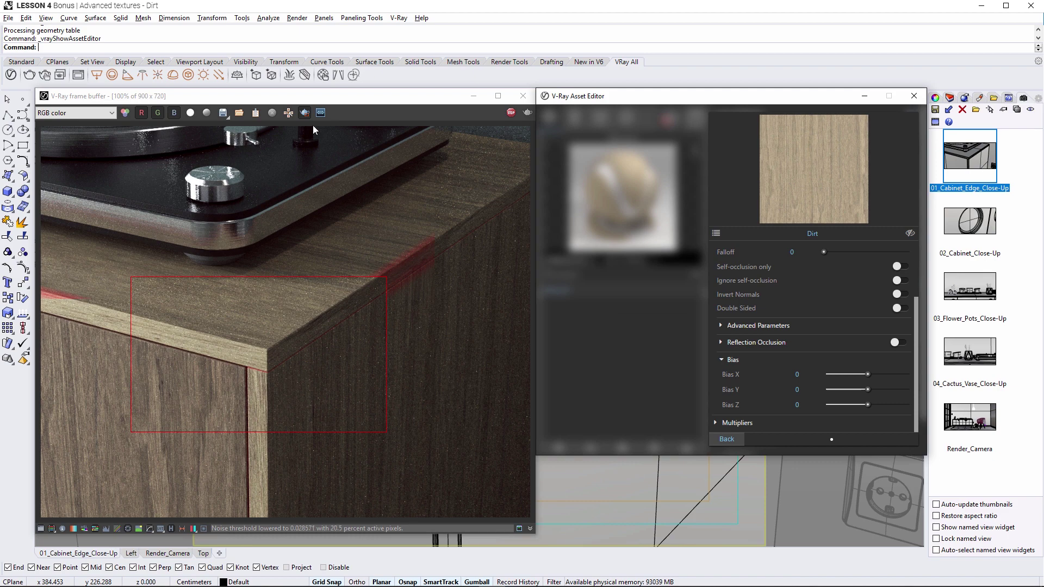
click(305, 112)
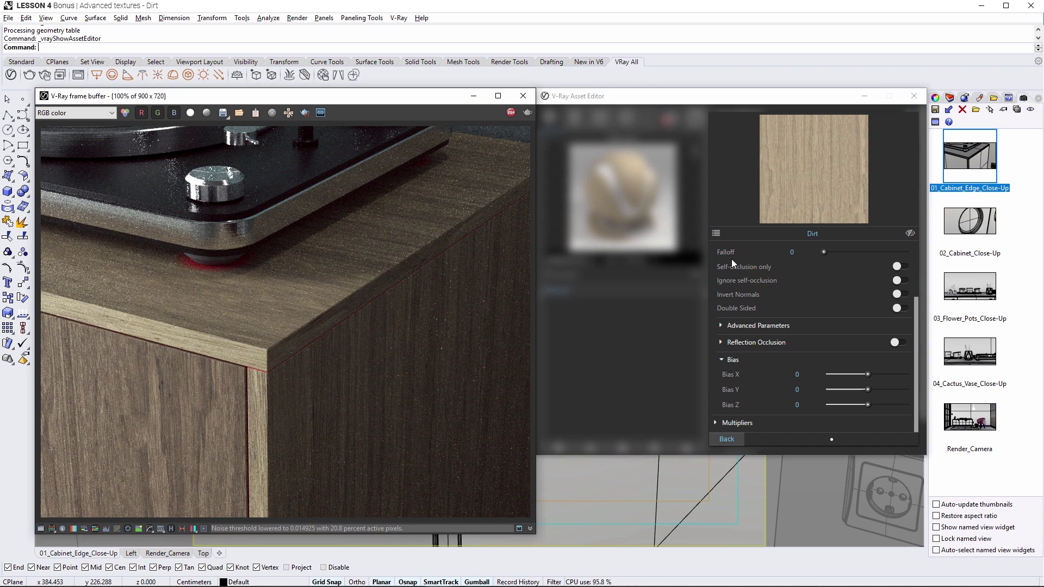
Change the Dirt texture's Occluded Color to a dark brownish grey (RGB 0.155, 0.127, 0.127) and return to the Wood_B material.
drag(915, 310, 920, 257)
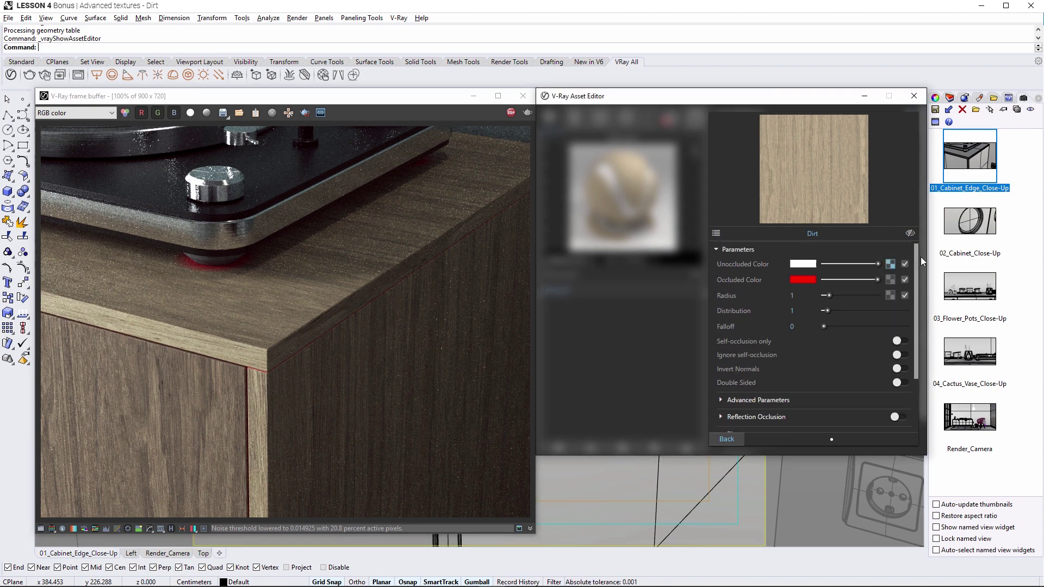
click(812, 280)
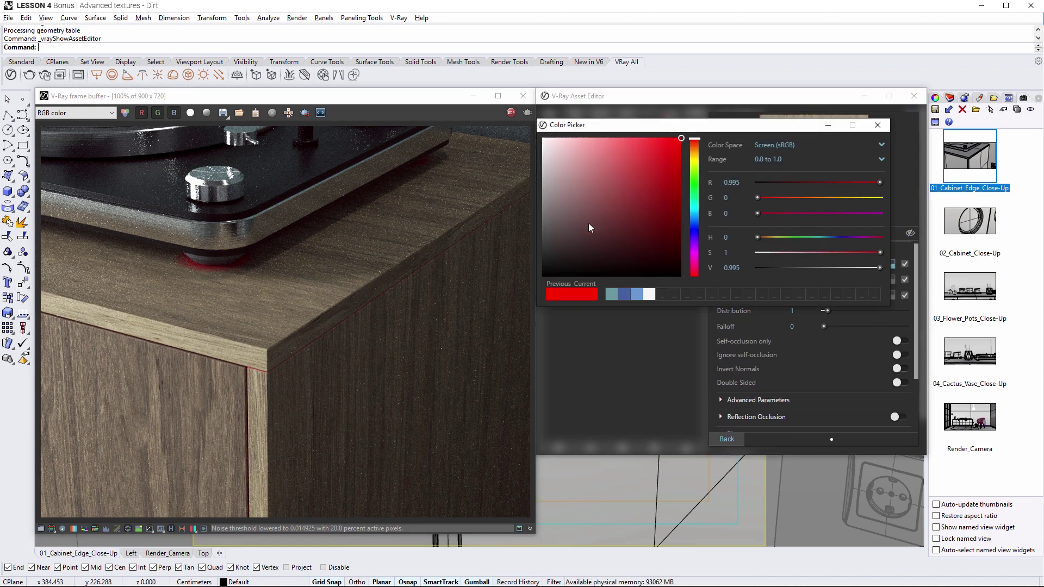
drag(588, 226, 570, 252)
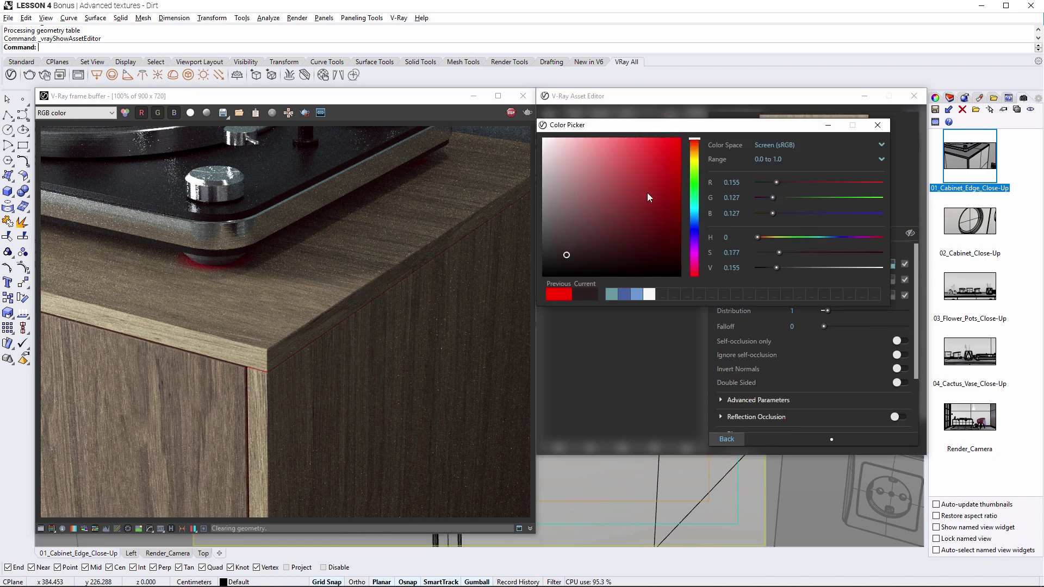
click(877, 125)
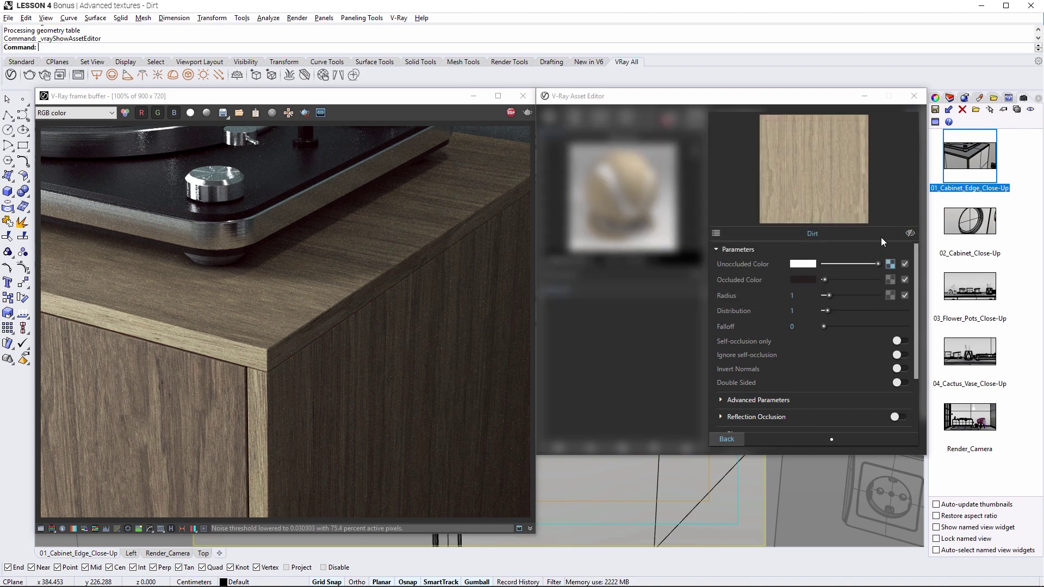
click(723, 438)
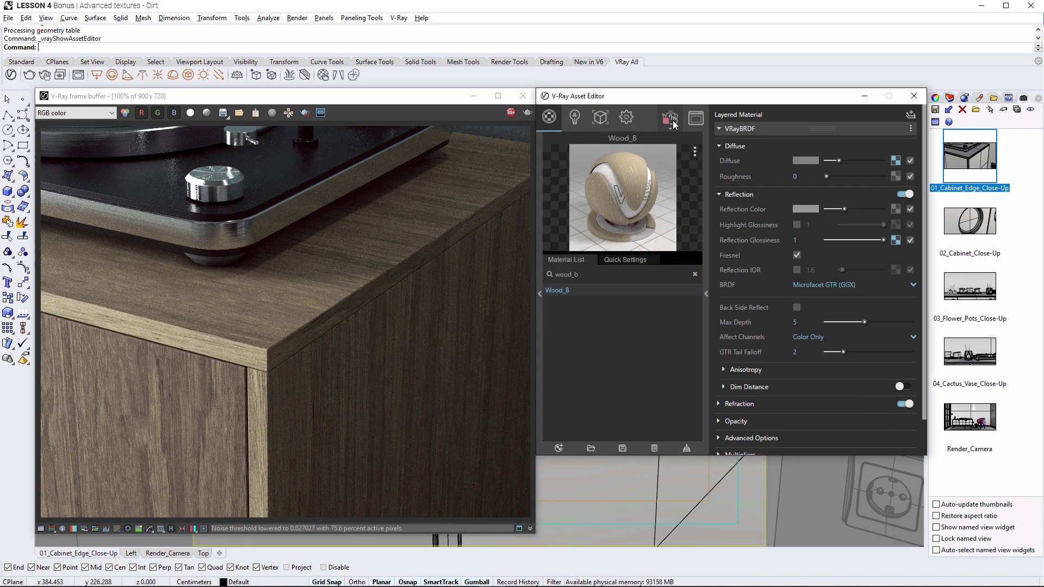
Add an ExtraTex render element in the render settings and assign a Dirt texture to it.
click(626, 116)
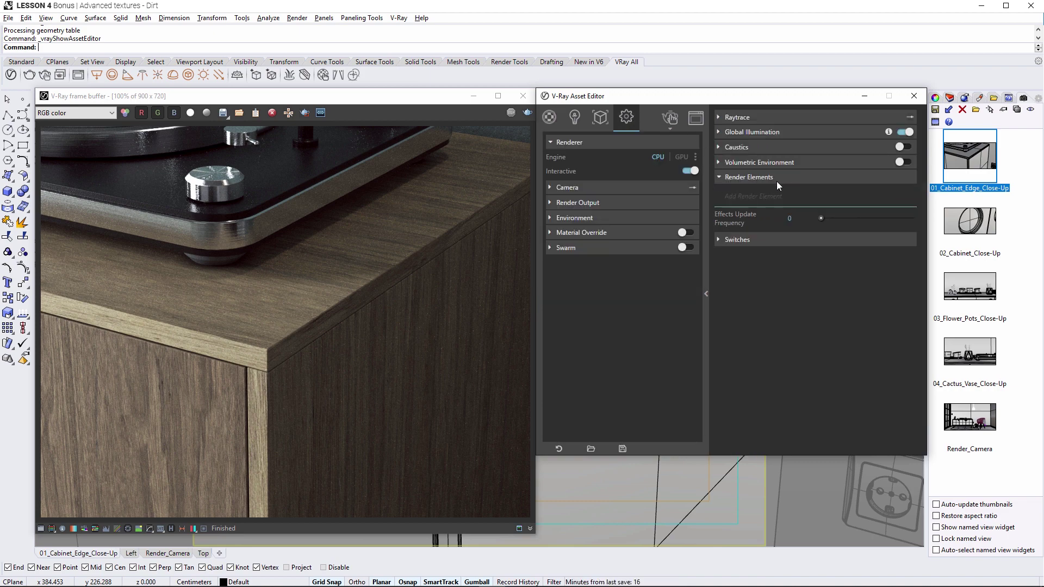
click(724, 196)
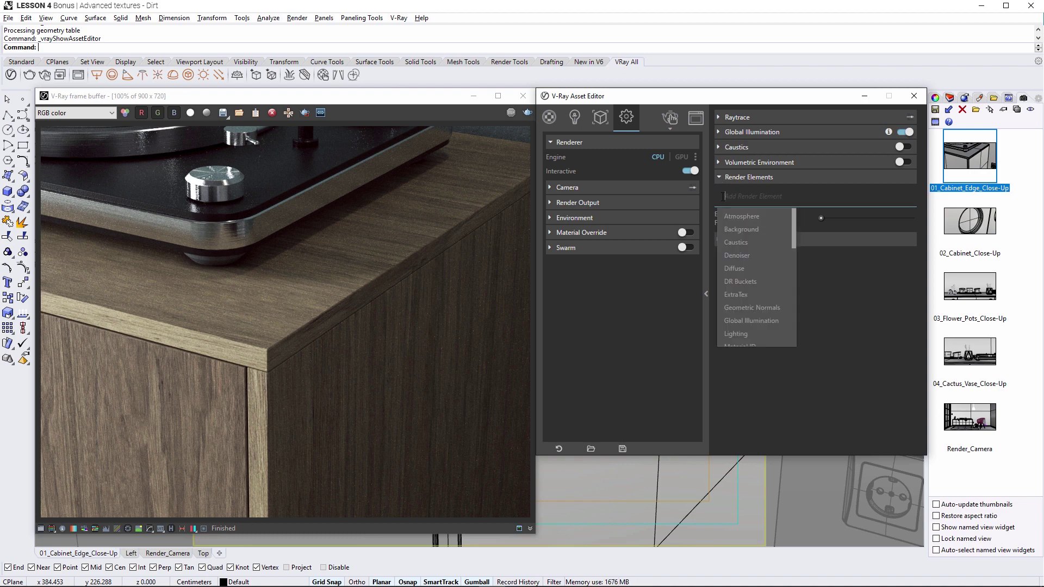
click(725, 297)
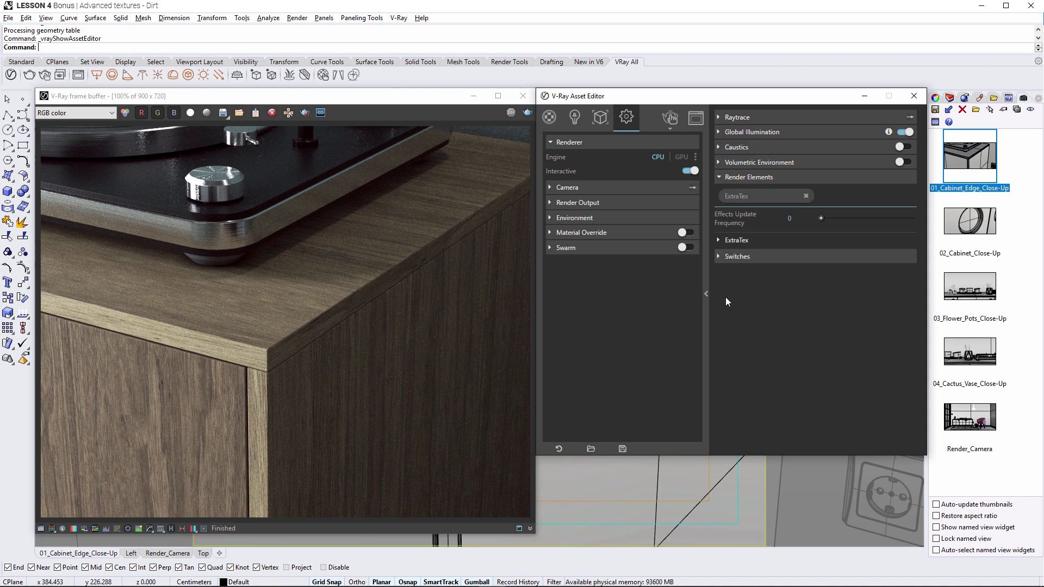
click(719, 240)
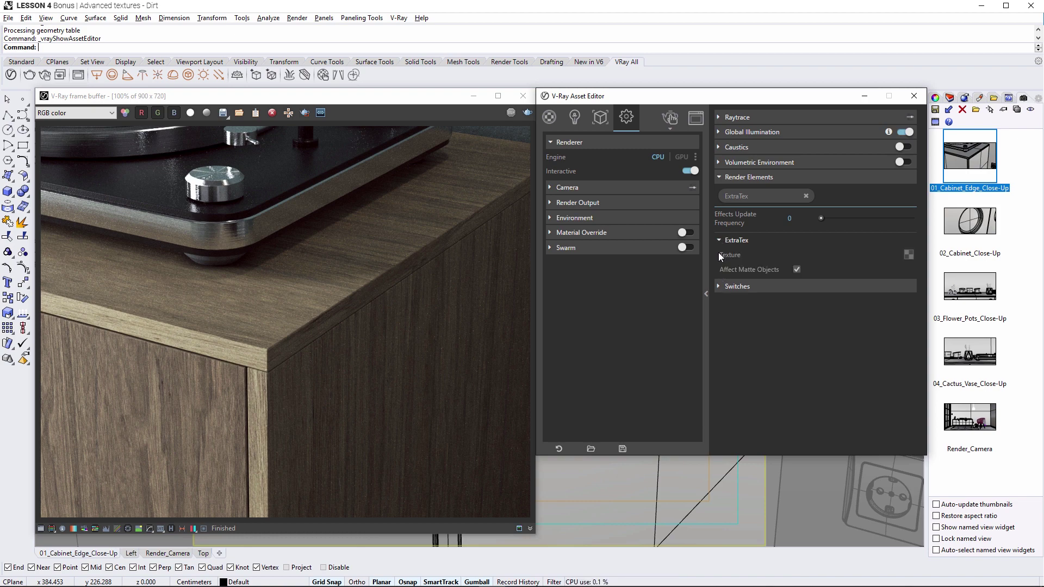
click(908, 253)
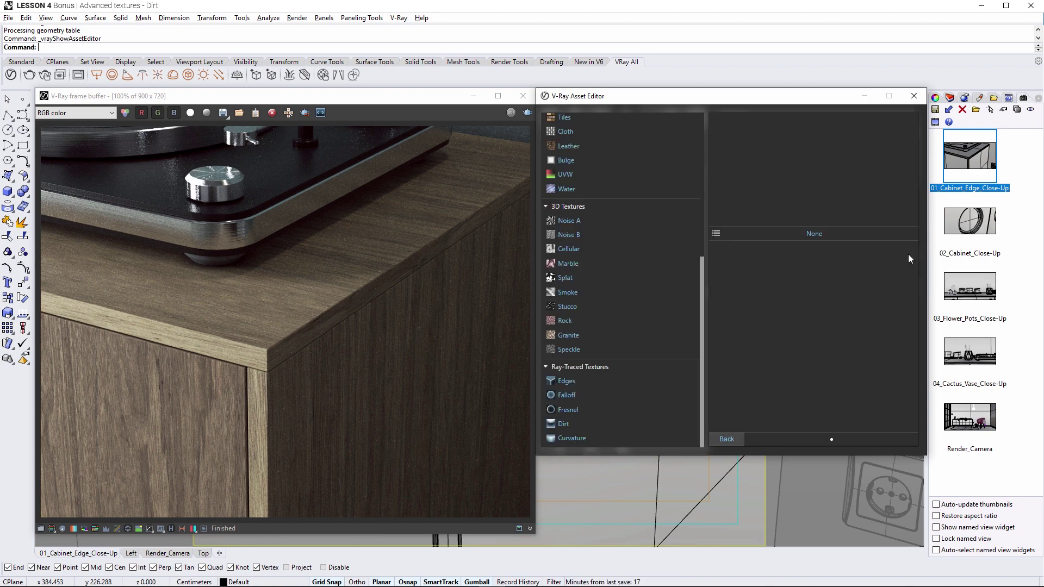
click(634, 423)
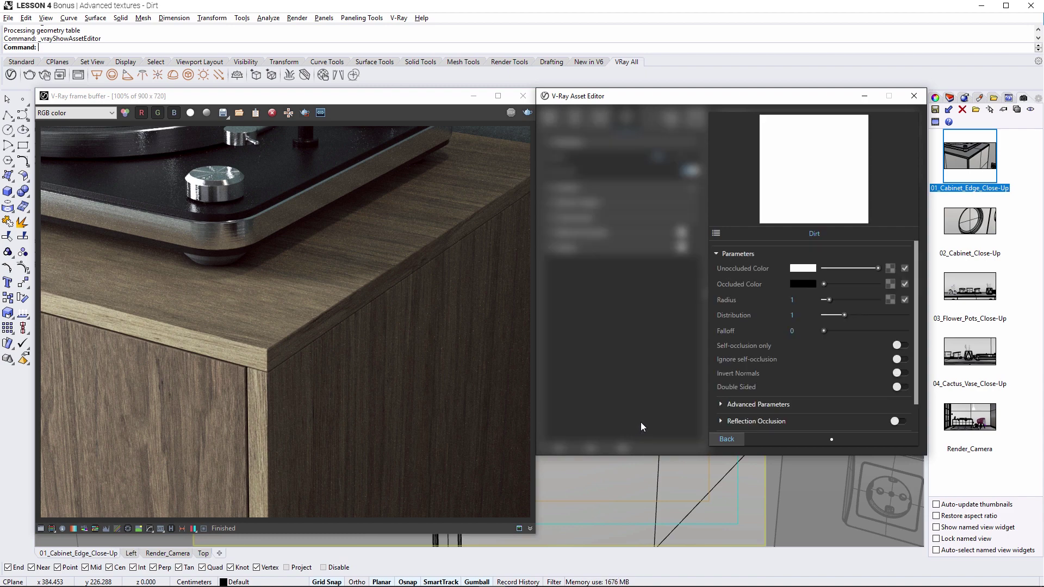
click(720, 439)
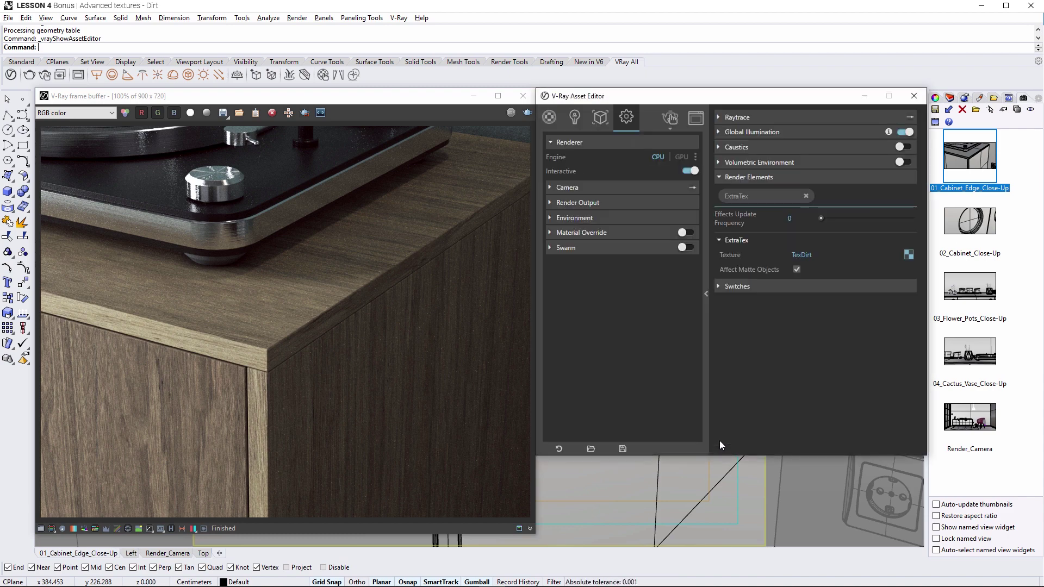
Render the scene with V-Ray, inspecting the ExtraTexChannel before returning the frame buffer to RGB color.
click(671, 128)
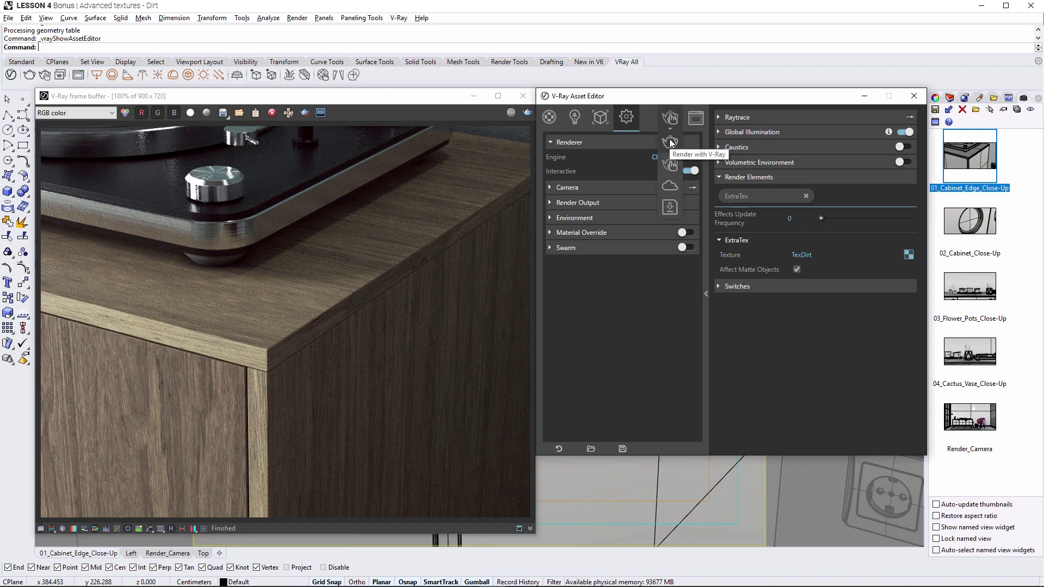
click(670, 138)
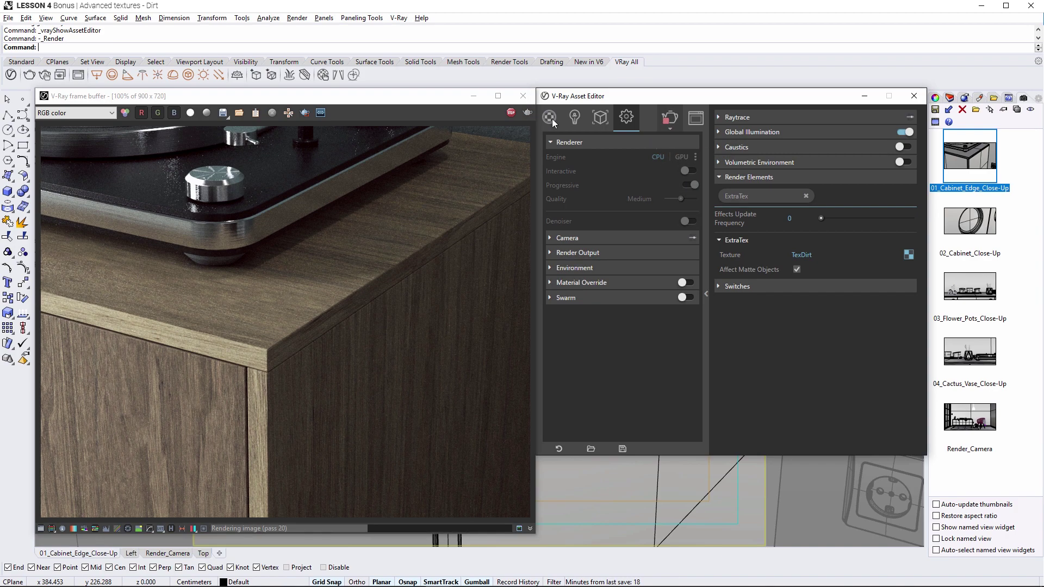
click(111, 113)
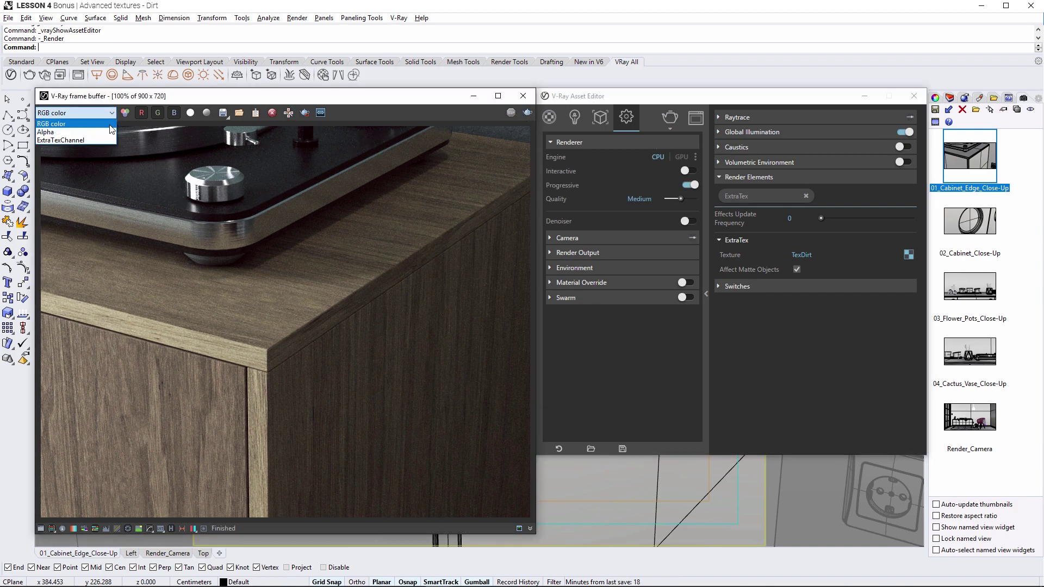
click(108, 140)
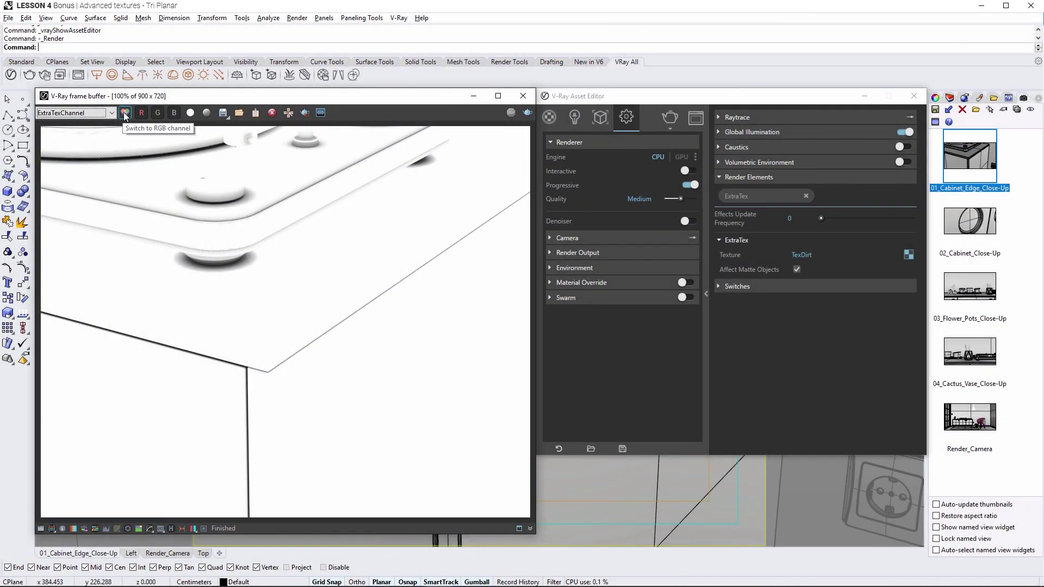
click(124, 113)
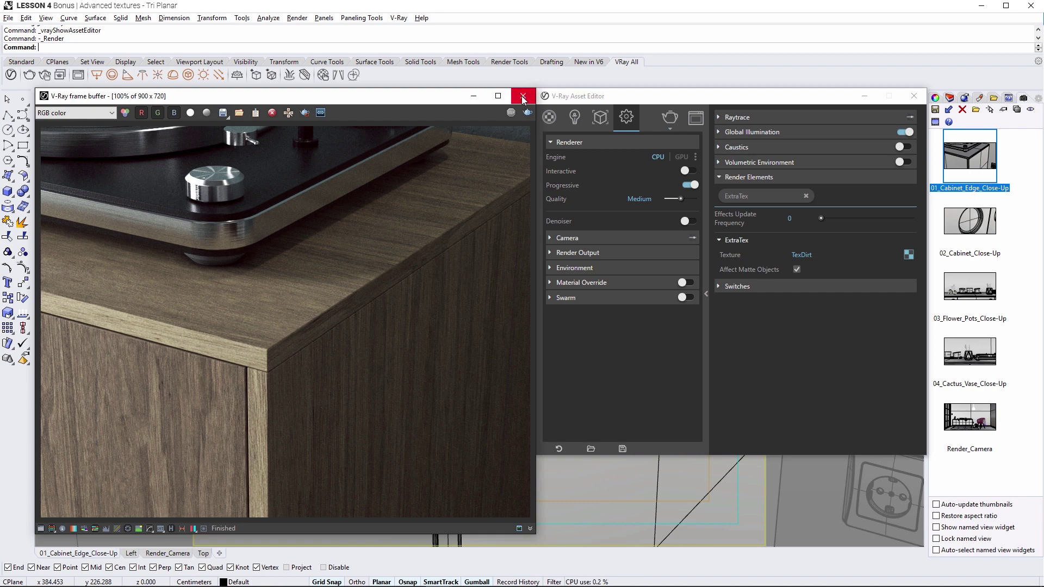
Restore the 02_Cabinet_Close-Up named view and save the file, closing the asset editor and the frame buffer.
click(986, 209)
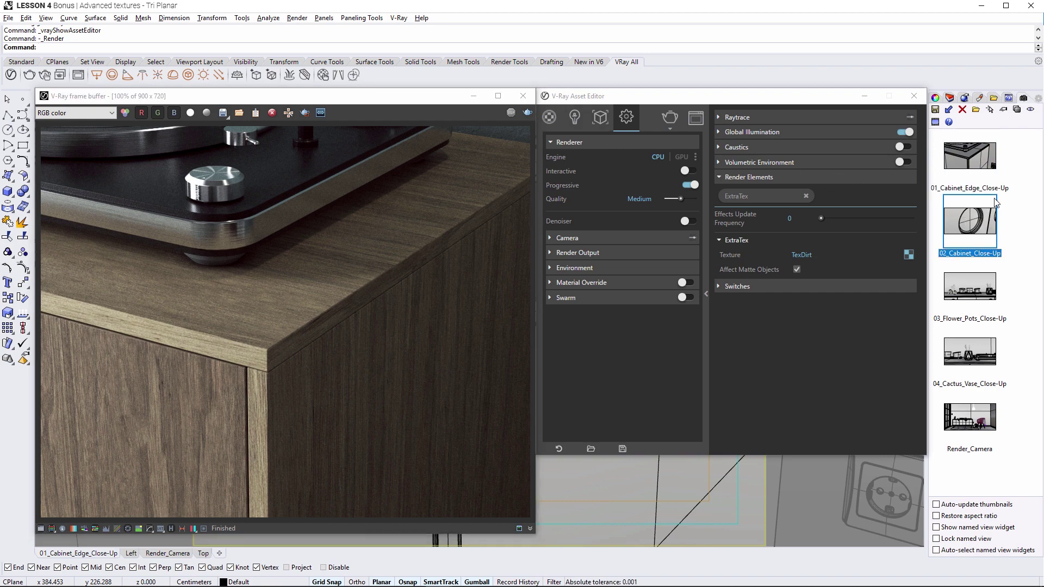
key(ctrl+s)
click(913, 97)
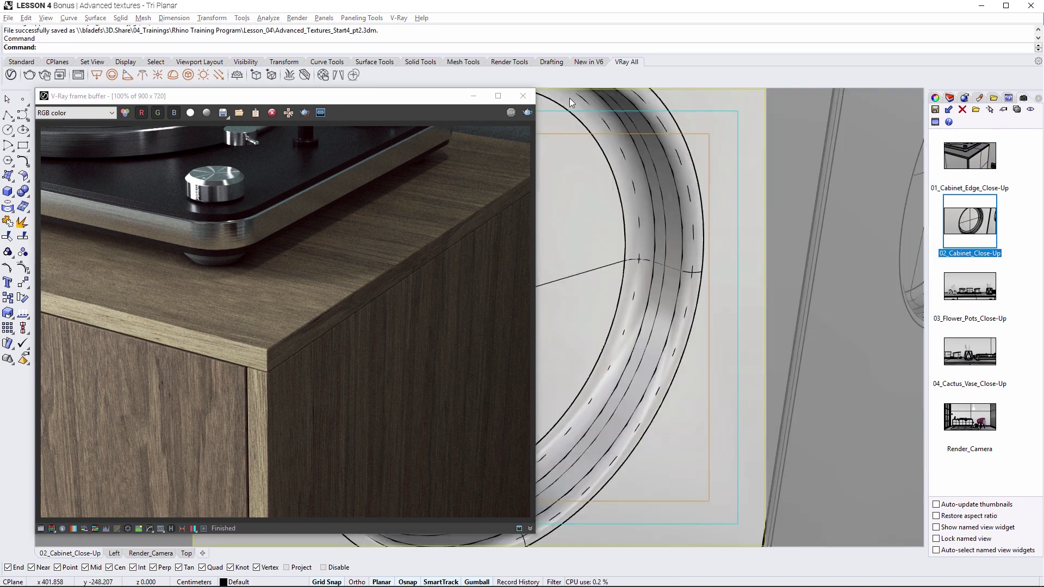
click(523, 95)
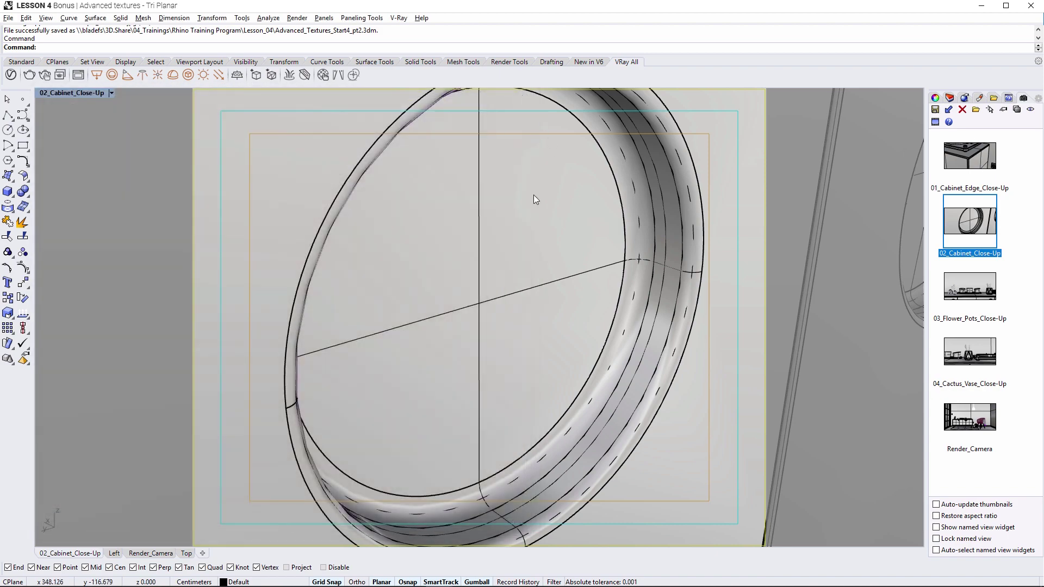
Open the cabinet door's Wood material for editing and start an interactive render of the close-up.
click(534, 196)
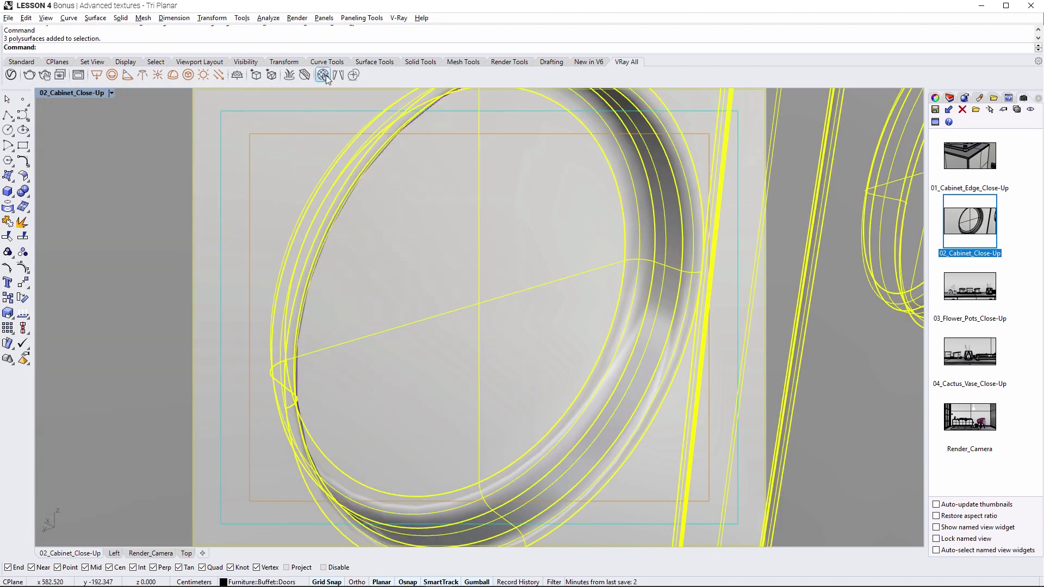
click(323, 75)
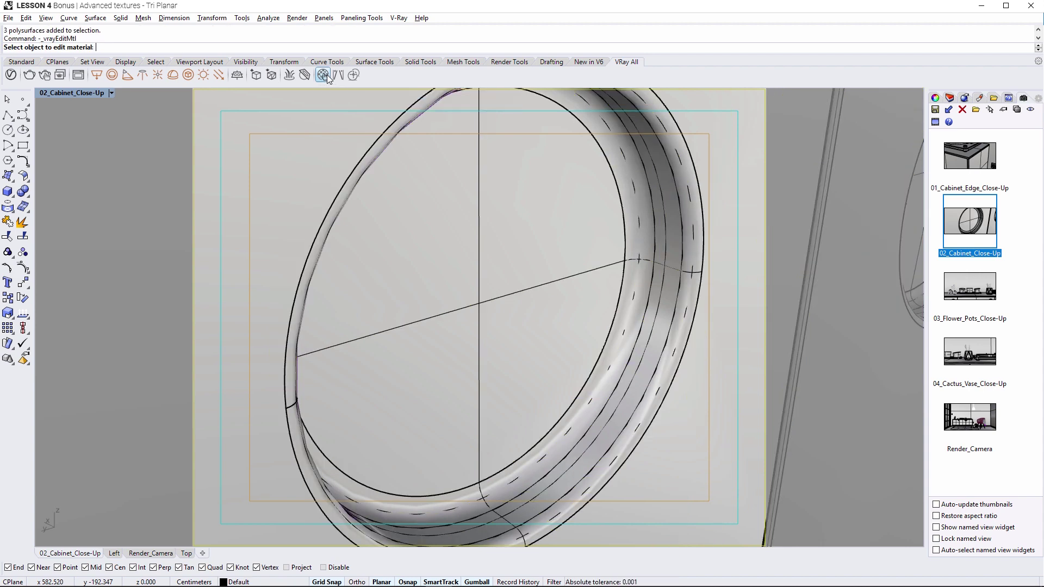
click(382, 135)
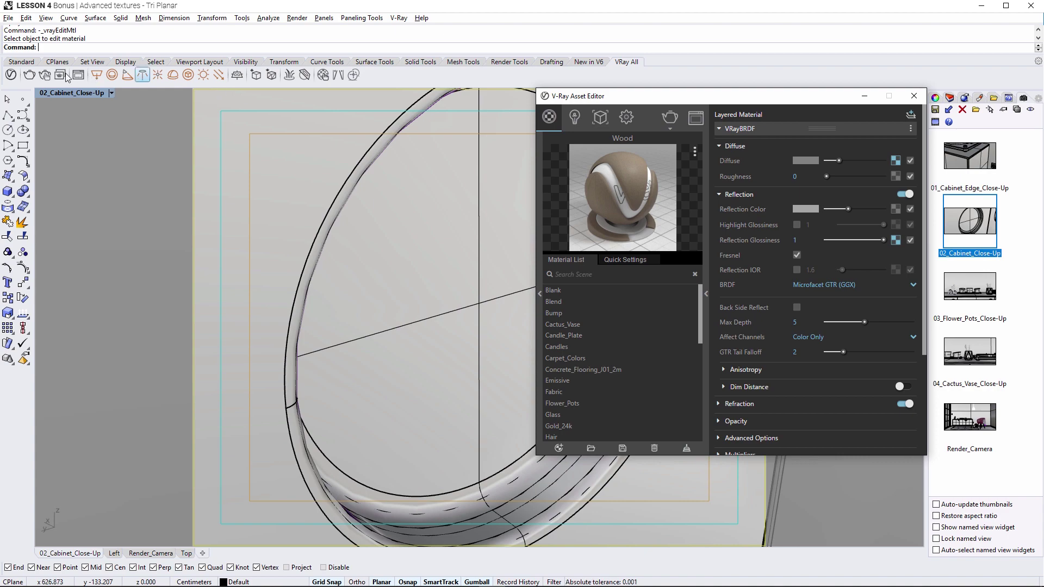
click(45, 76)
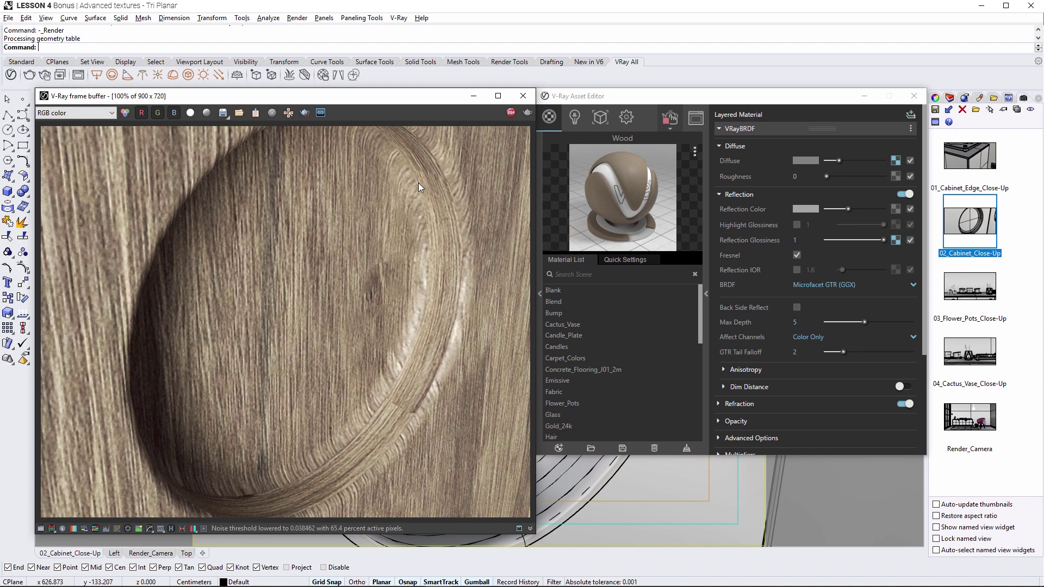
click(541, 171)
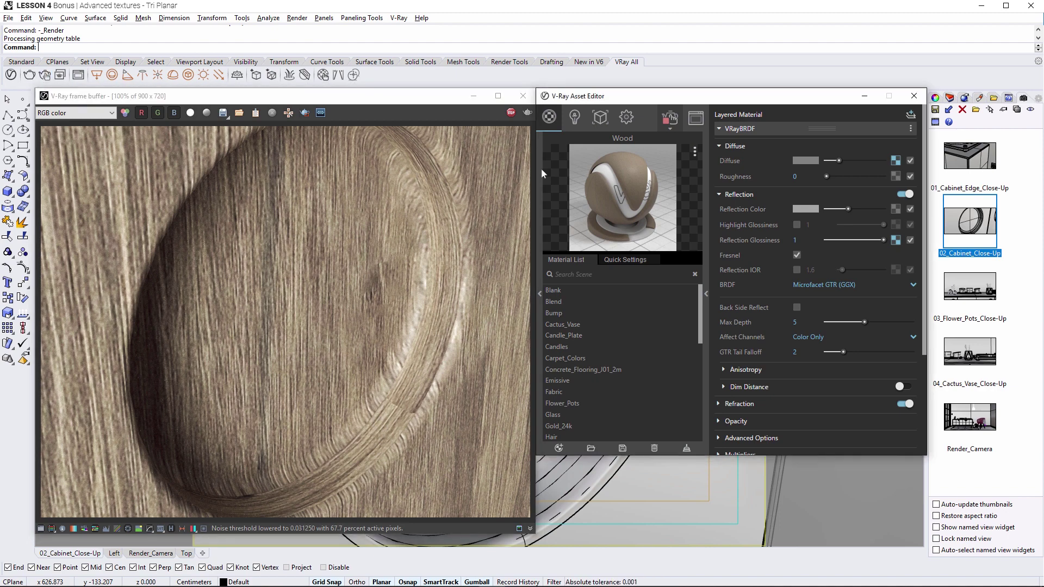
Copy the Wood material's diffuse Color Correction texture and replace it in the slot with a Tri-Planar texture.
right_click(895, 160)
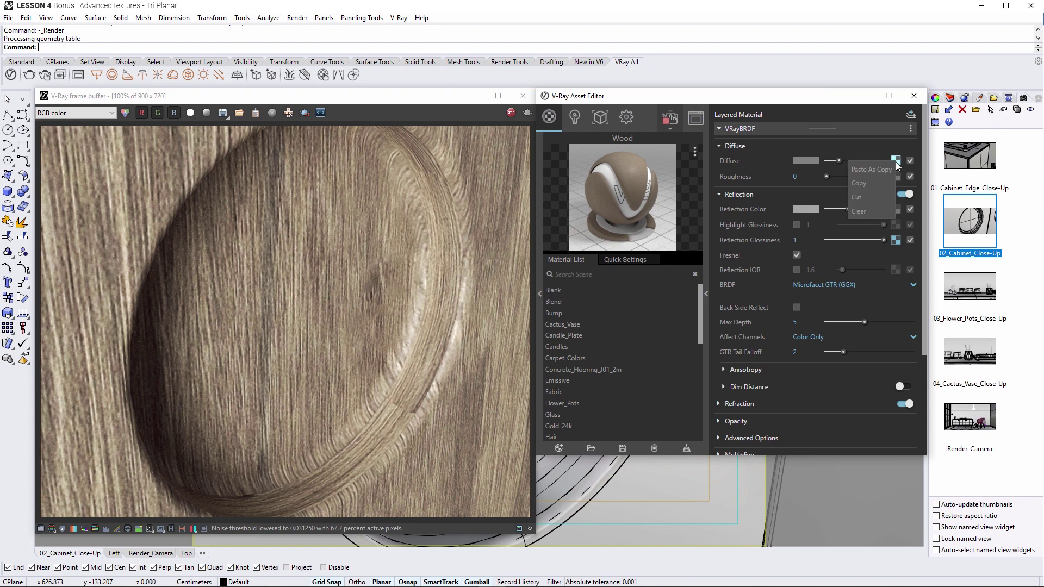
click(895, 161)
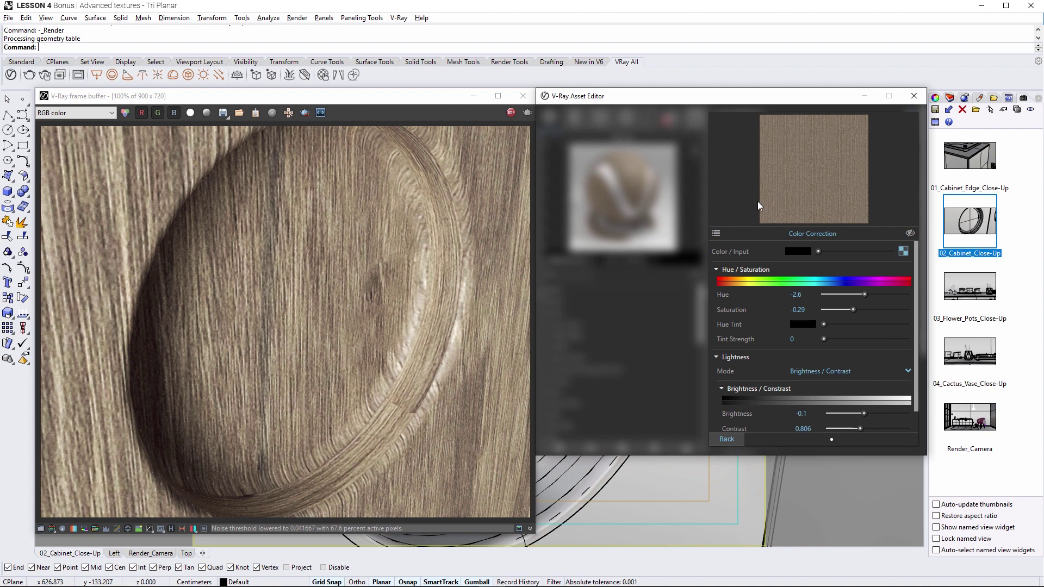
click(716, 232)
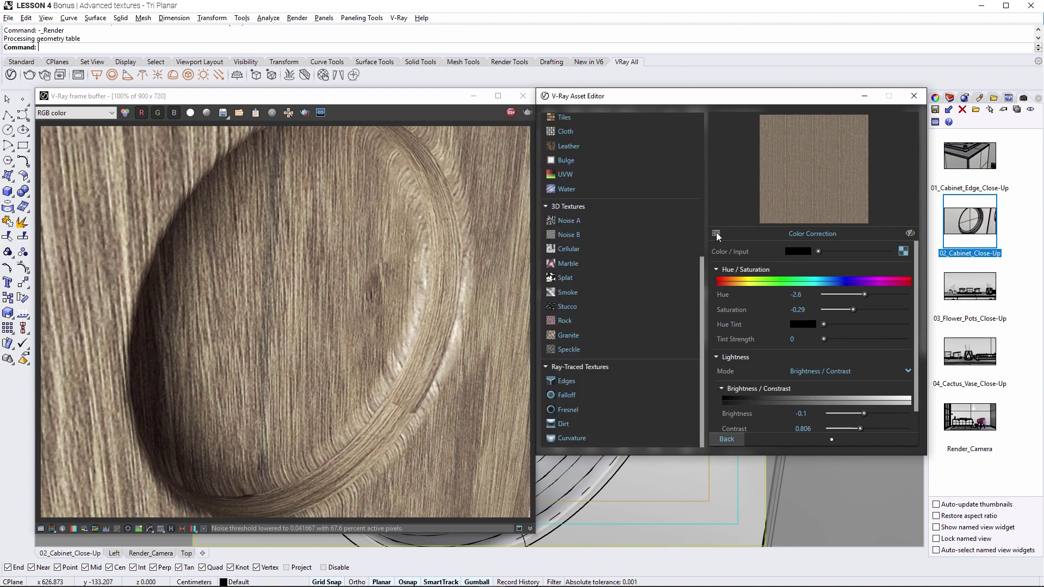
scroll(701, 261, up, 5)
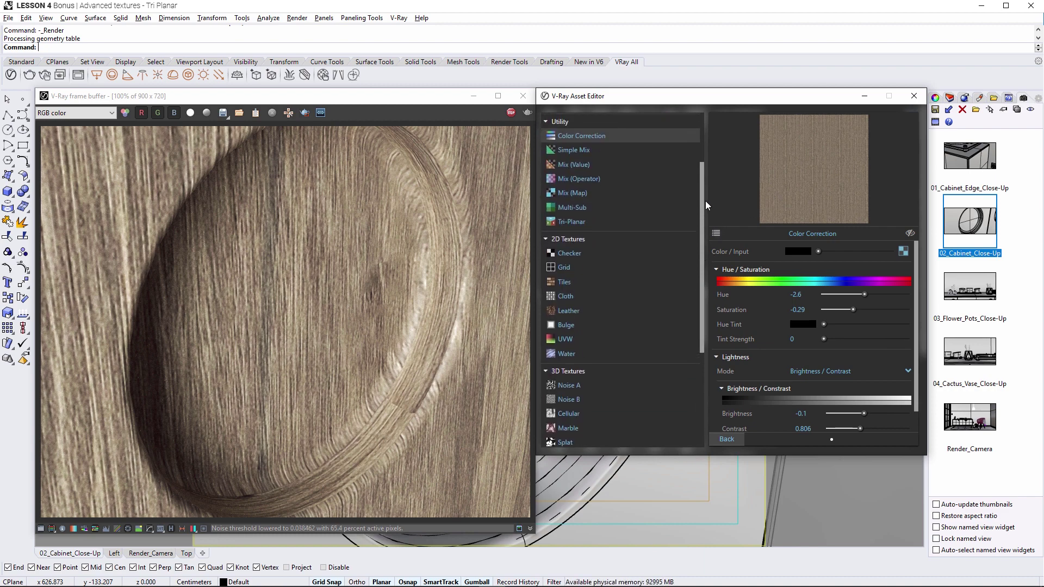
click(600, 222)
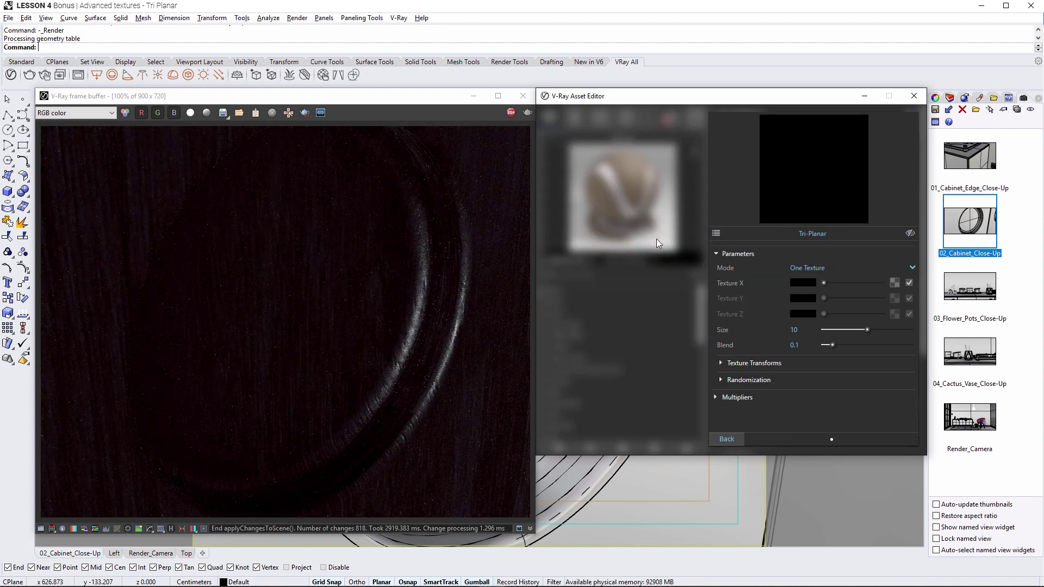
Paste the copied wood texture as the Tri-Planar's Texture X and set its Size to 100.
click(883, 293)
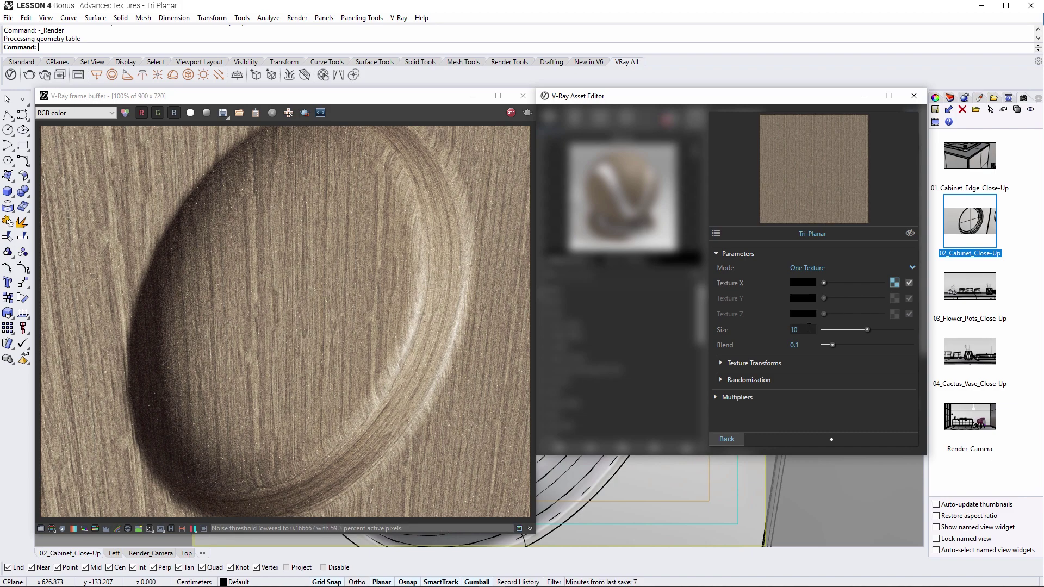
text(0)
key(Return)
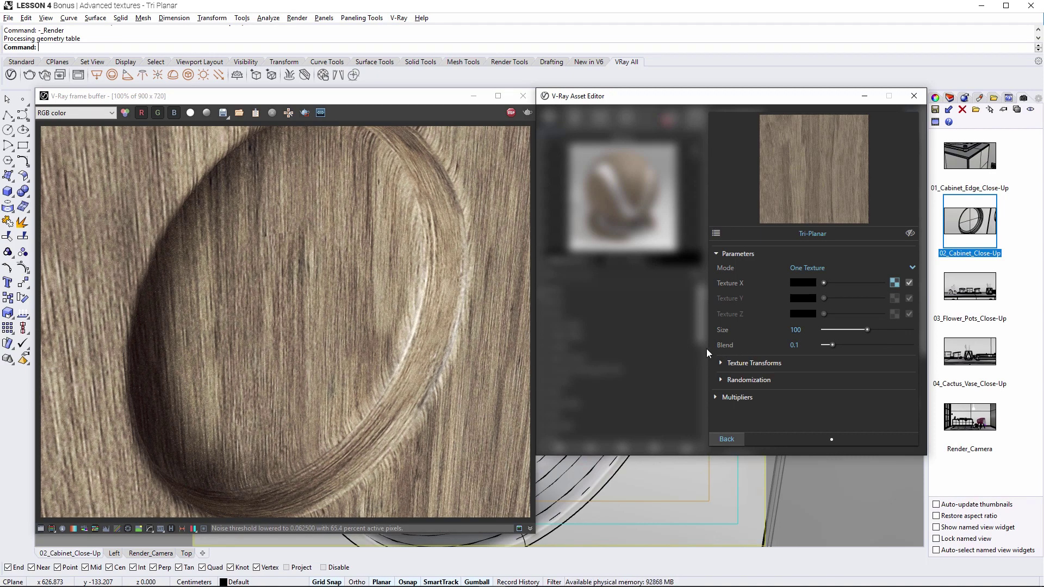
Try Blend values of 0 and 1 on the Tri-Planar texture.
double_click(787, 346)
text(0)
key(Return)
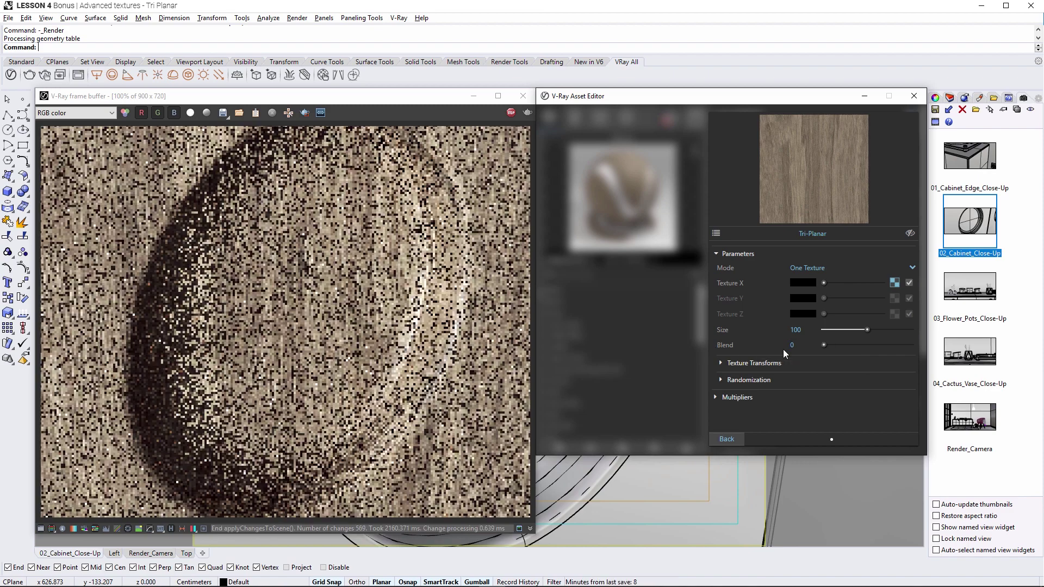
double_click(784, 347)
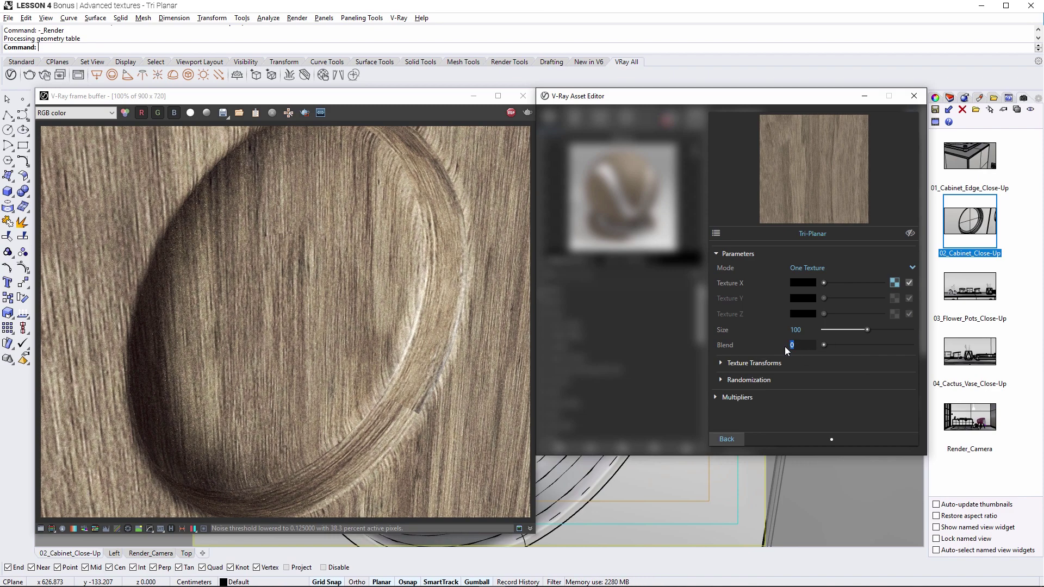
text(1)
key(Return)
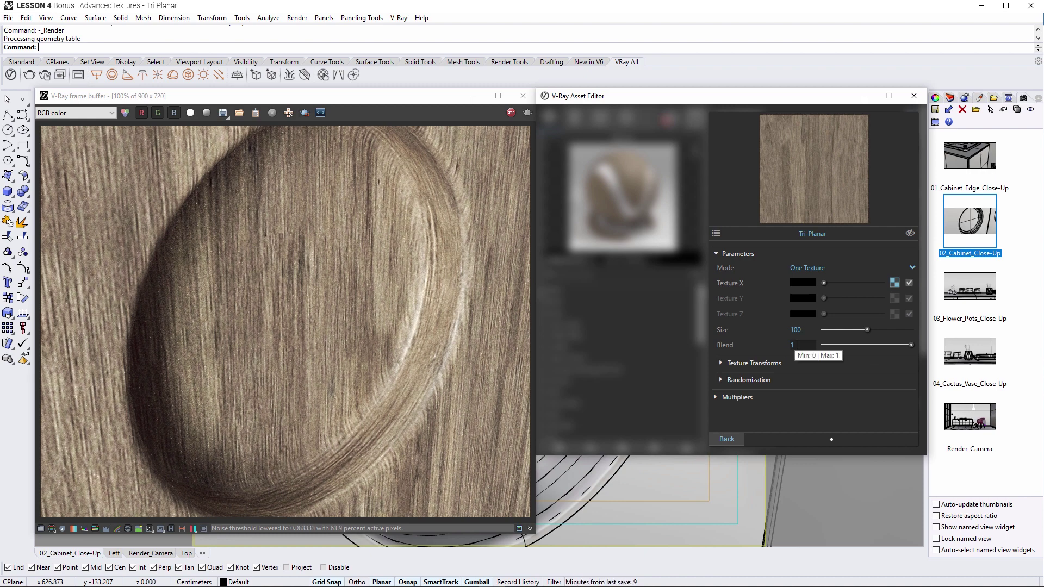
Set the Tri-Planar texture's Blend to 0.3.
text(.3)
key(Return)
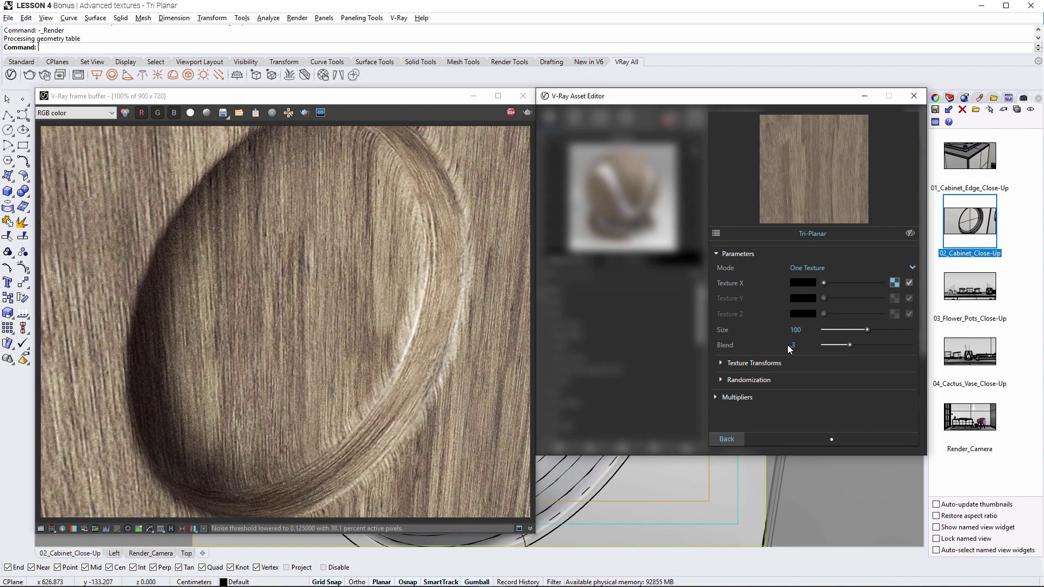
click(791, 345)
Switch the Tri-Planar mode to X/Y/Z Textures and lighten the Texture Y color to gray.
click(913, 268)
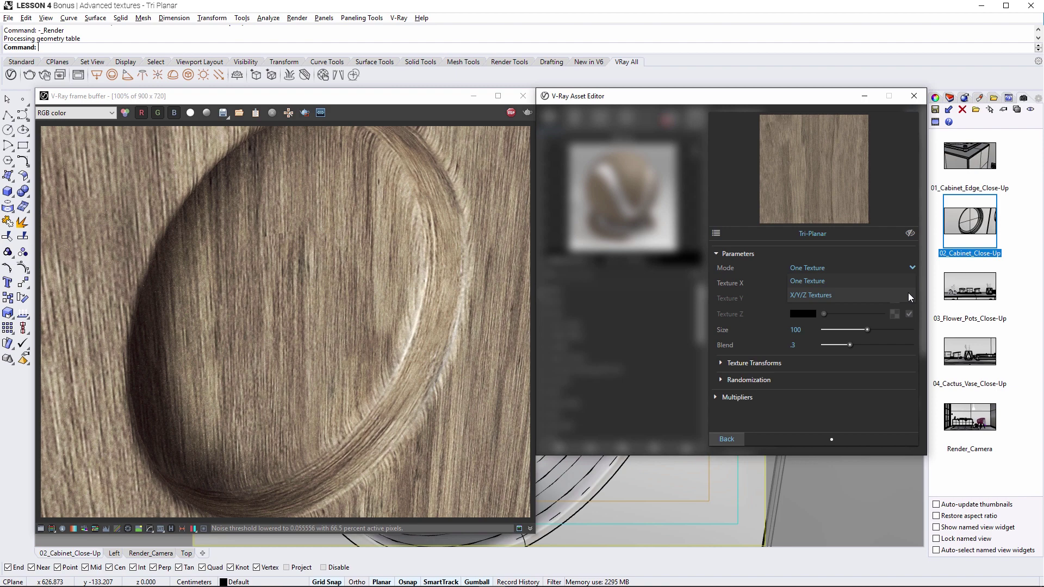
click(908, 295)
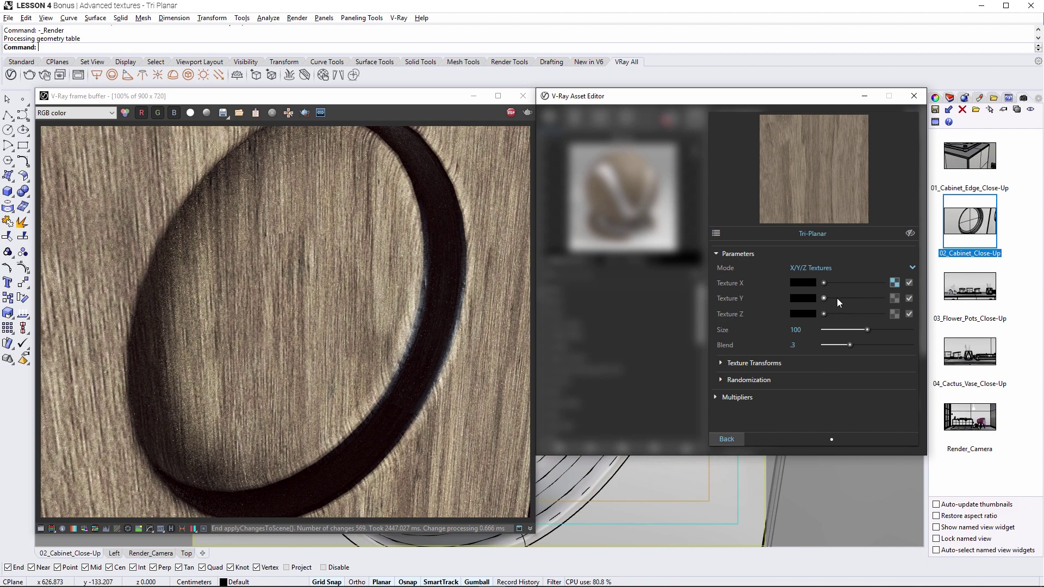
drag(823, 300, 839, 297)
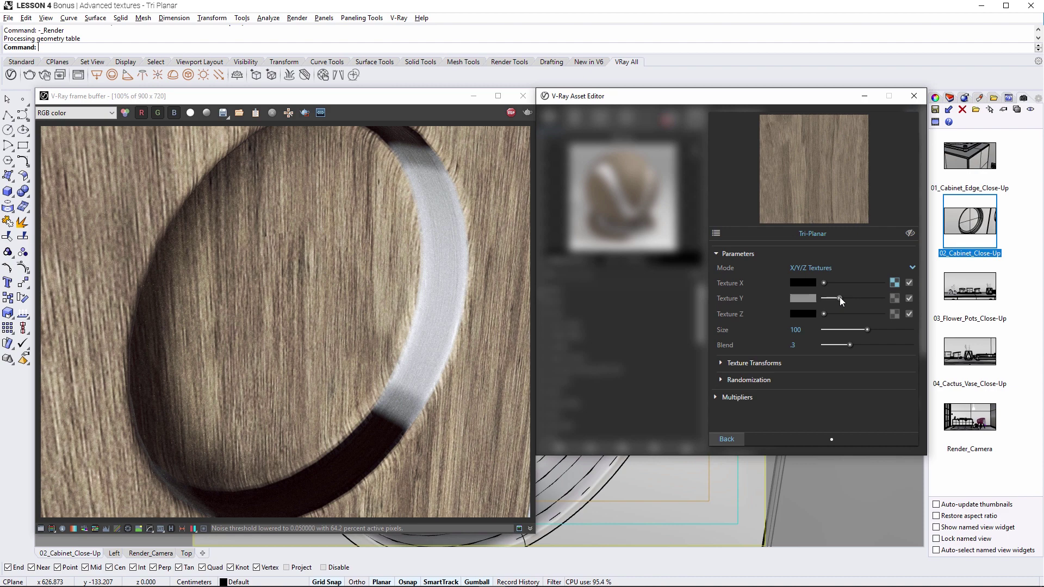
Paste the copied wood texture as Texture Y and set its bitmap's Rotate value to 90 in the texture placement.
click(894, 299)
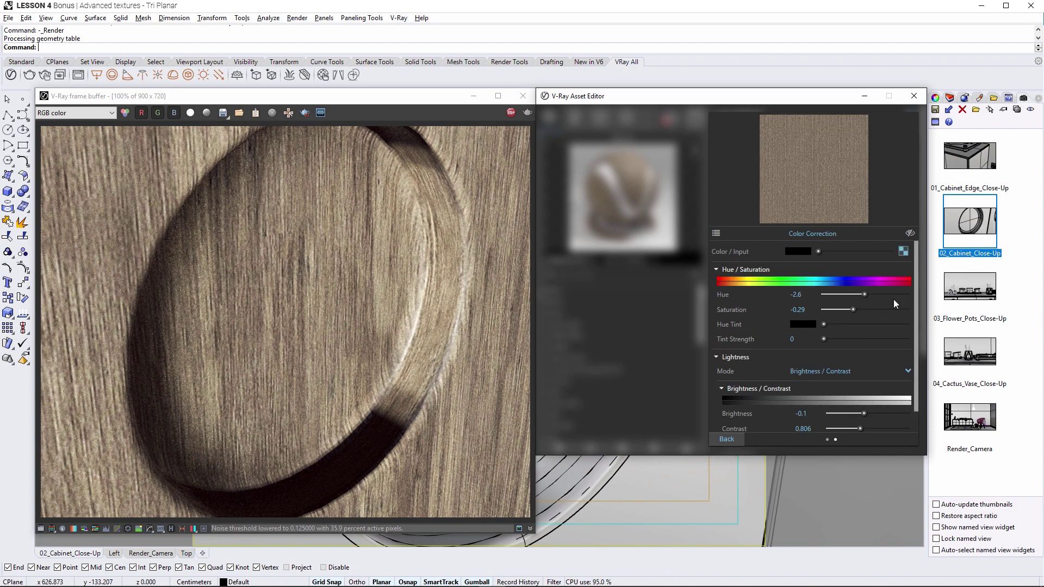
click(902, 251)
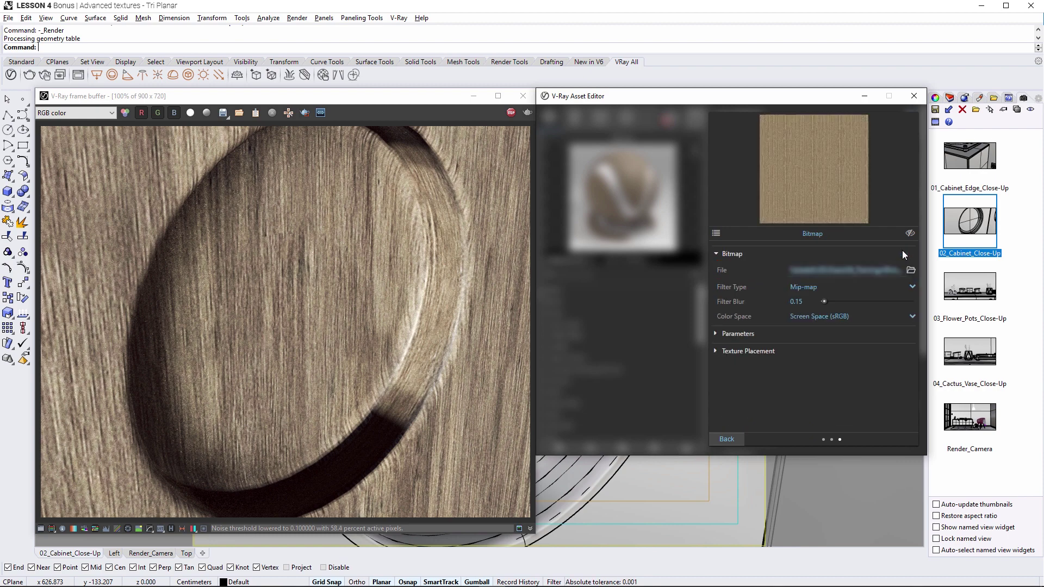
click(715, 350)
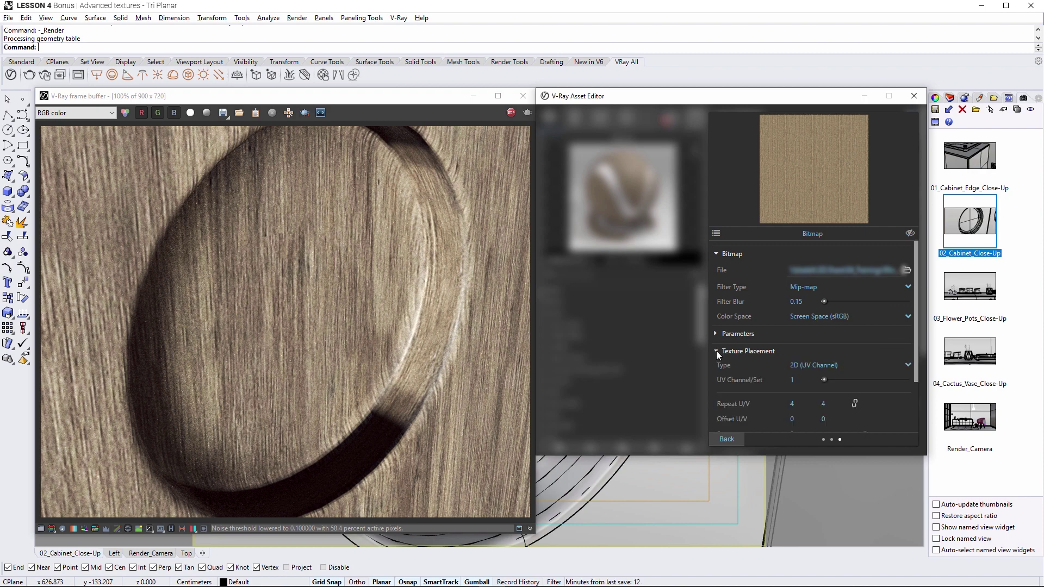
scroll(716, 351, down, 1)
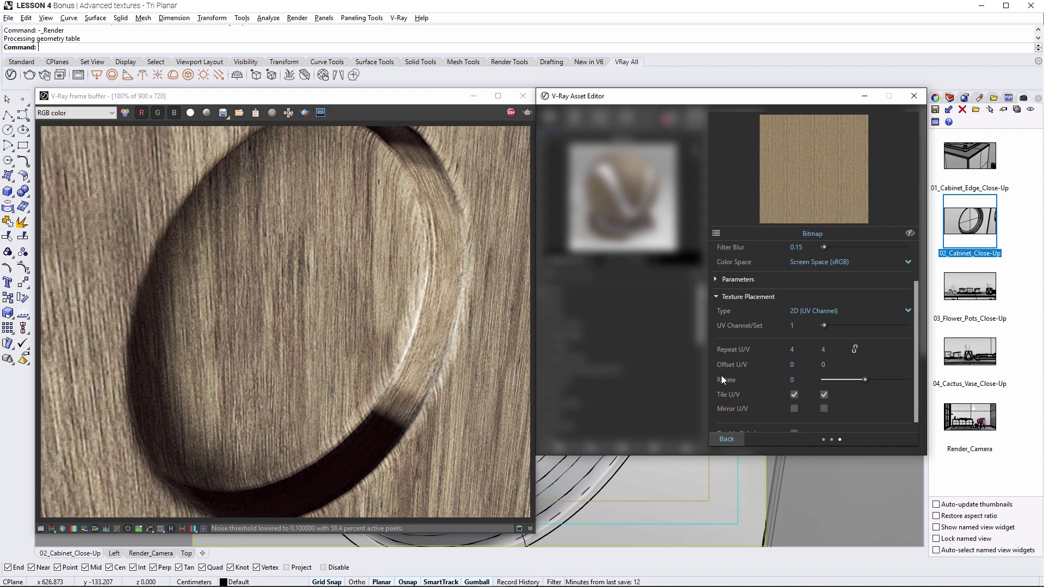
click(793, 380)
text(90)
key(Return)
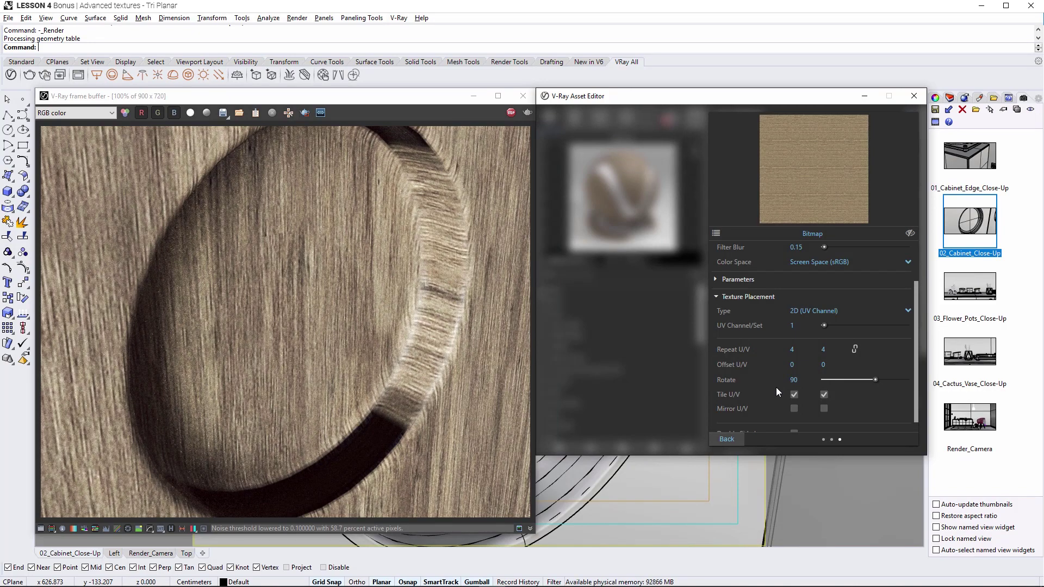
Paste the wood texture as Texture Z and set the Tri-Planar mode back to One Texture.
click(727, 439)
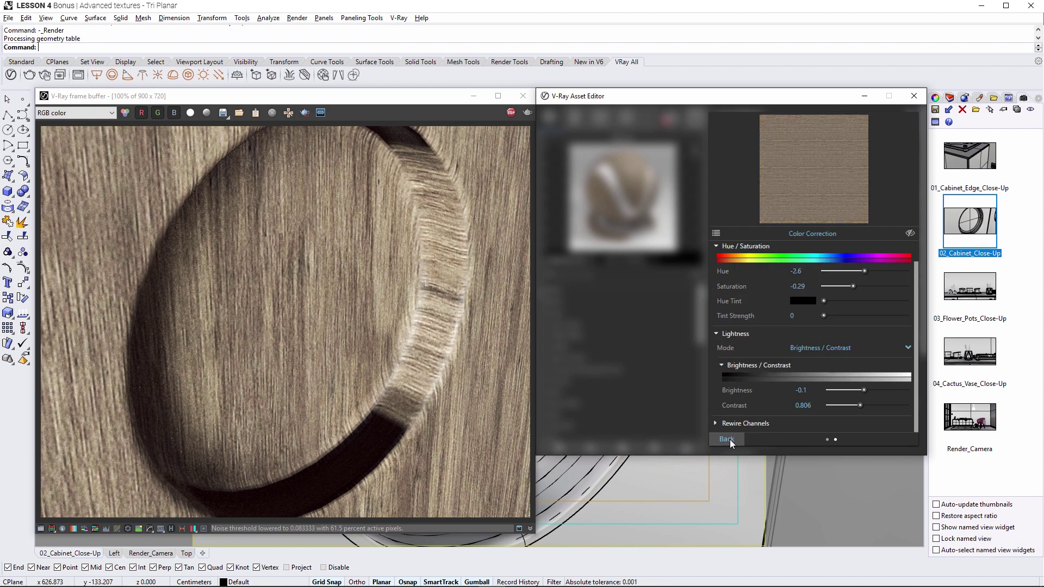
click(727, 439)
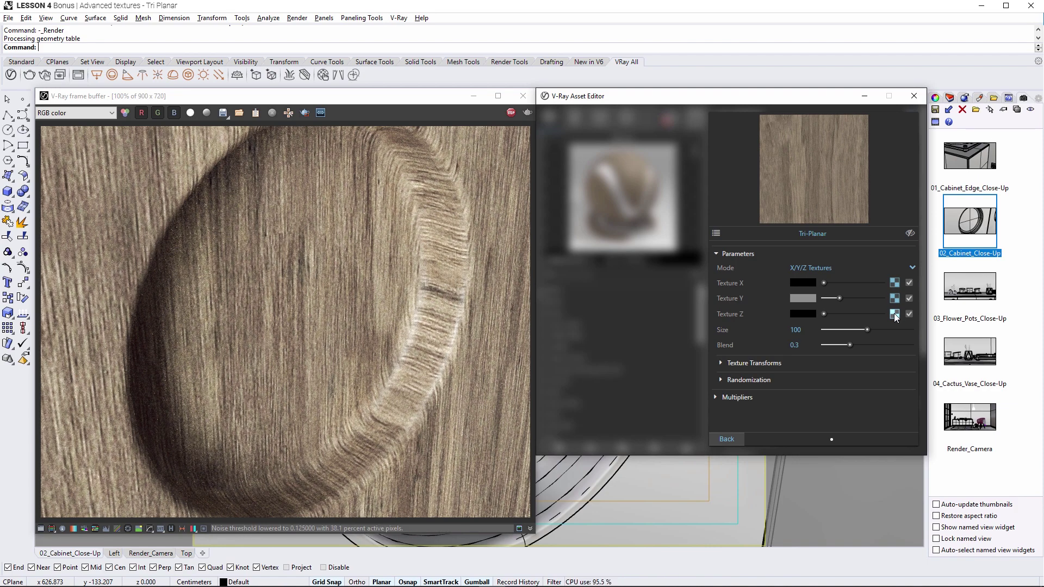
click(912, 269)
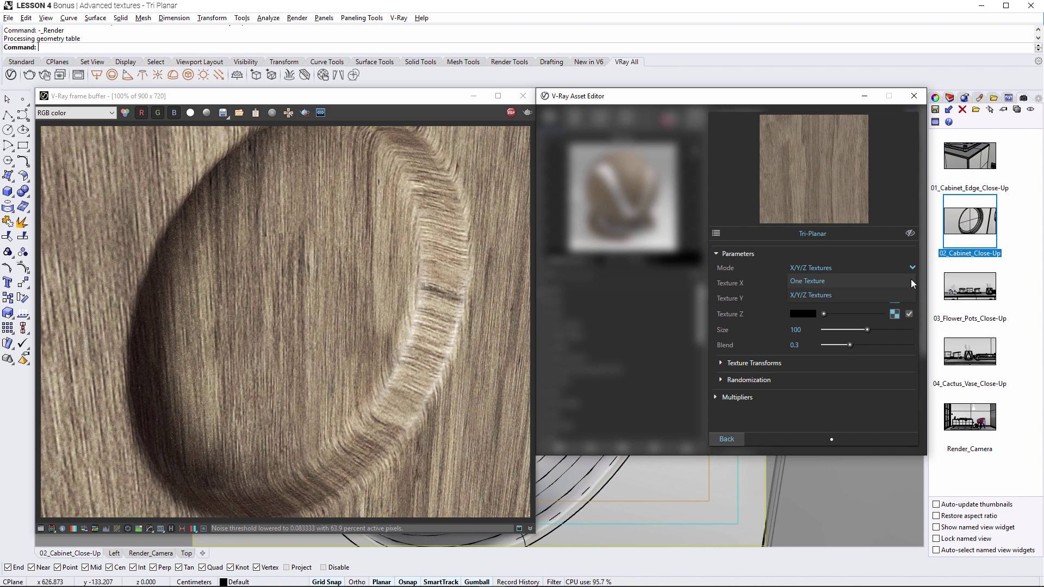
click(911, 279)
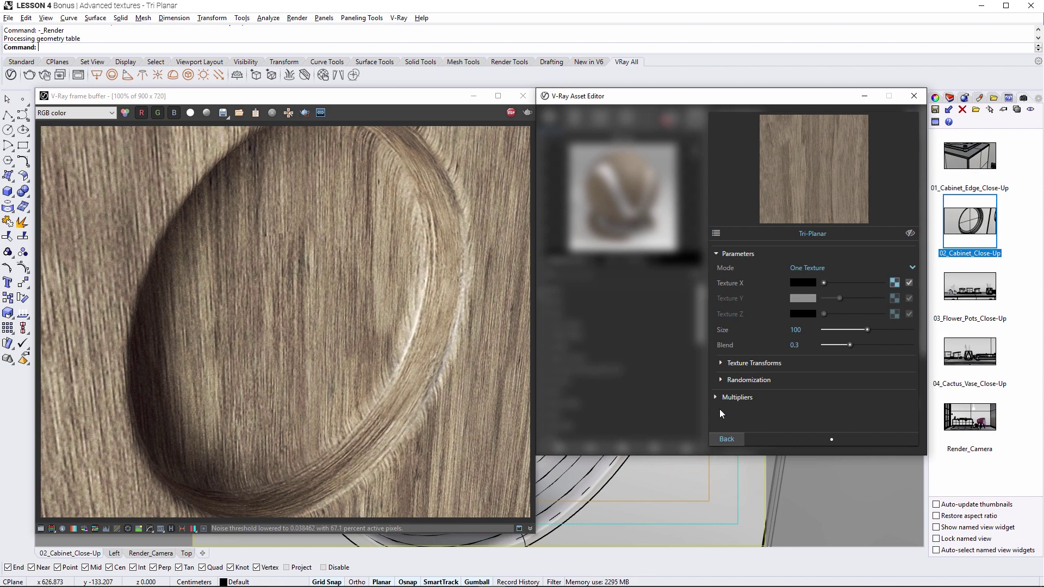
Close the frame buffer and the asset editor, and restore the 03_Flower_Pots_Close-Up named view.
click(720, 439)
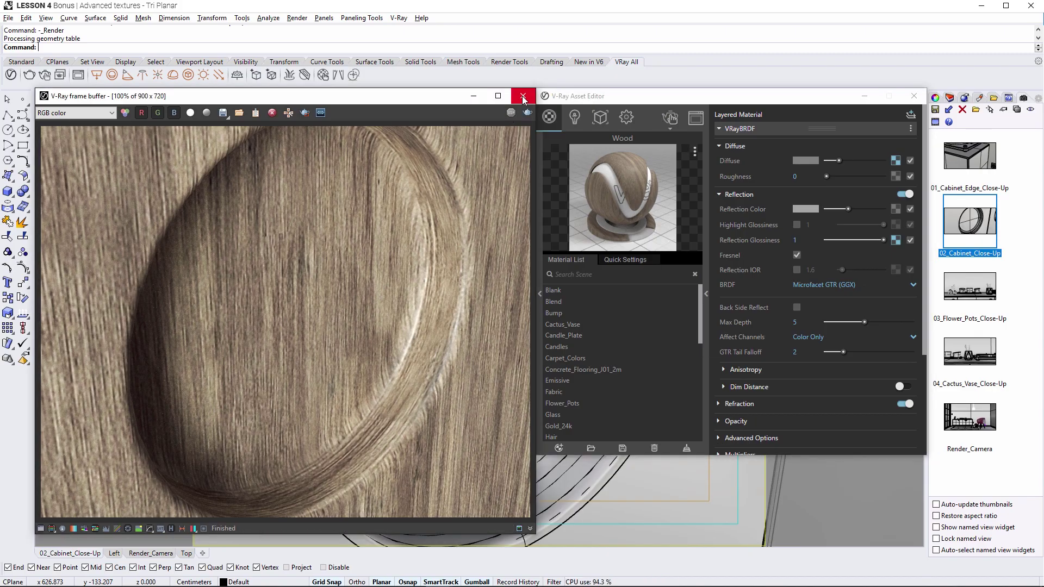
click(523, 95)
click(914, 96)
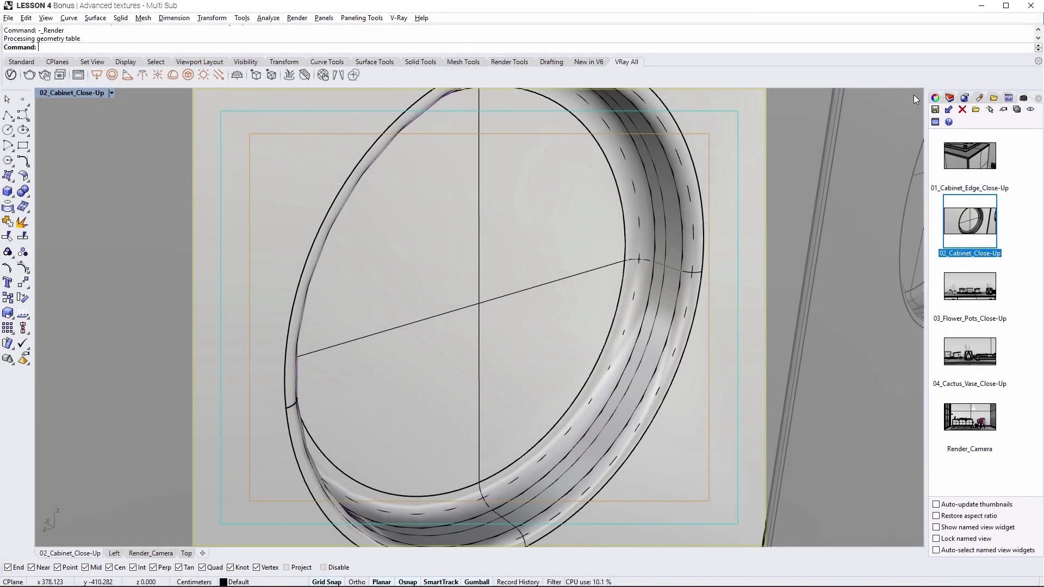
double_click(953, 282)
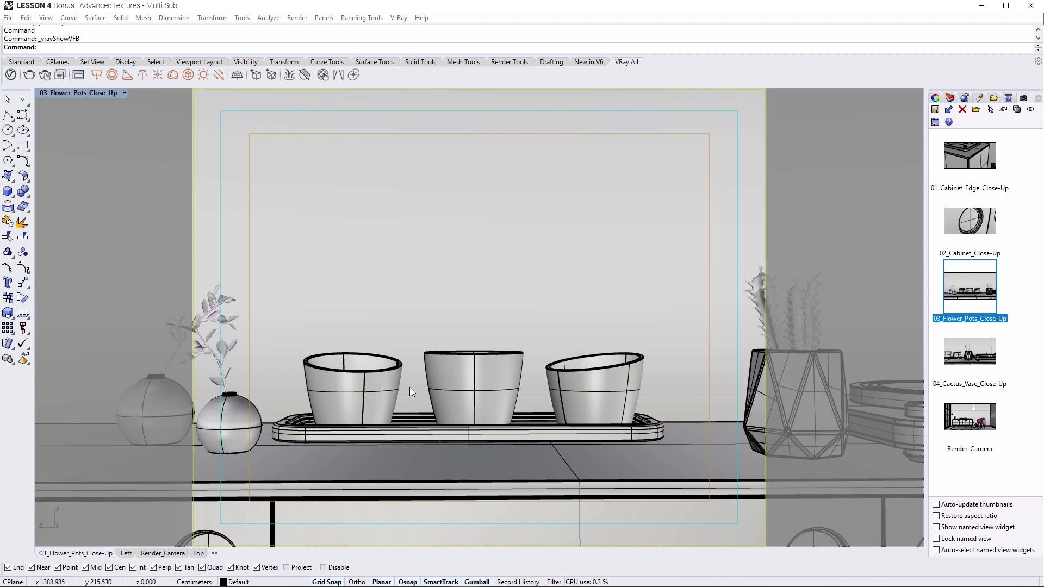
Set the left flower pot's V-Ray Object ID to 1 and assign Object IDs to the middle and right pots.
click(353, 387)
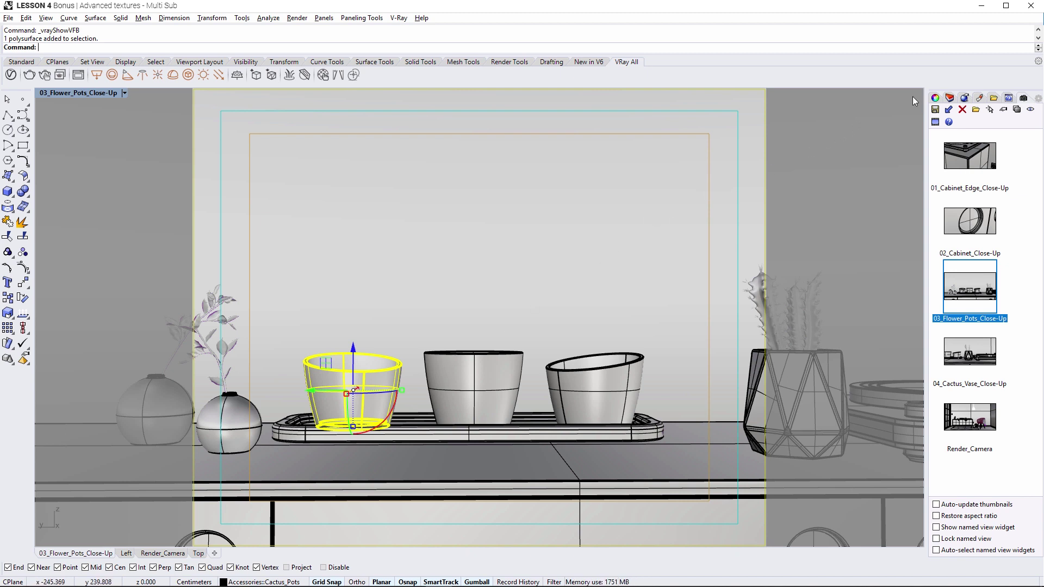
click(934, 98)
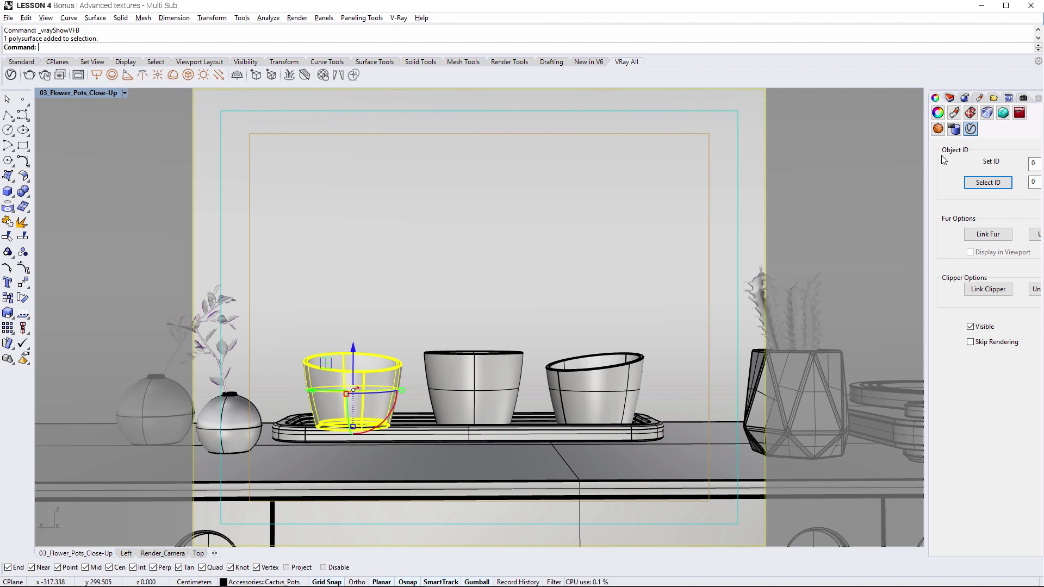
double_click(1033, 164)
text(1)
click(514, 356)
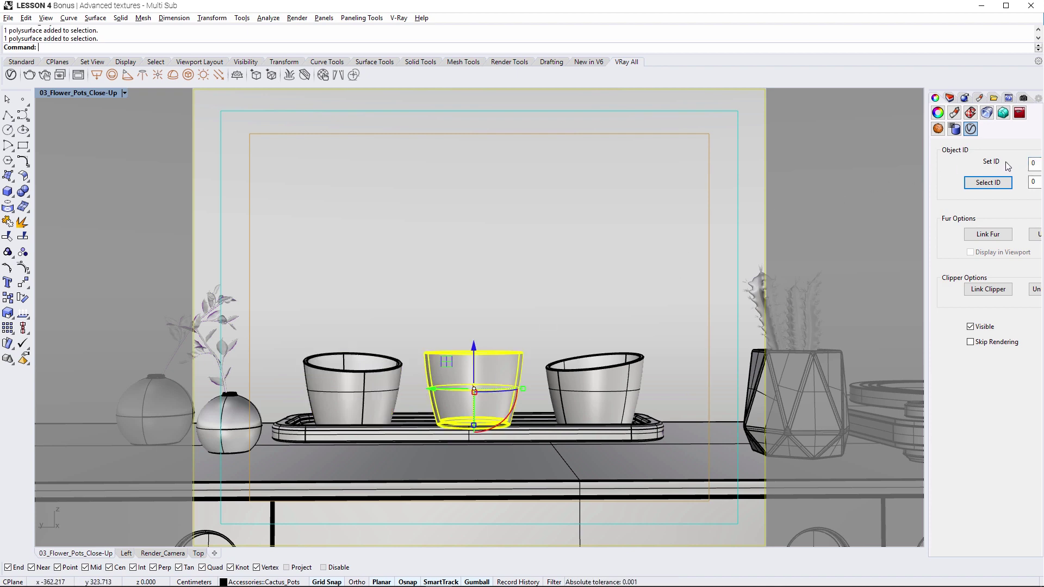
double_click(1032, 164)
click(614, 374)
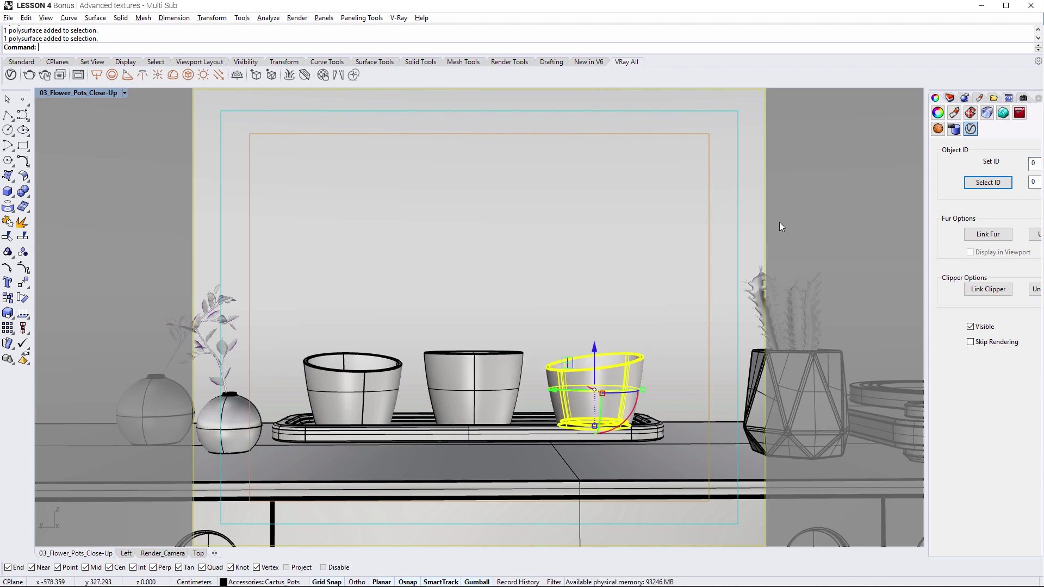
Open the asset editor and start an interactive render limited to a region around the three flower pots and their tray.
click(17, 75)
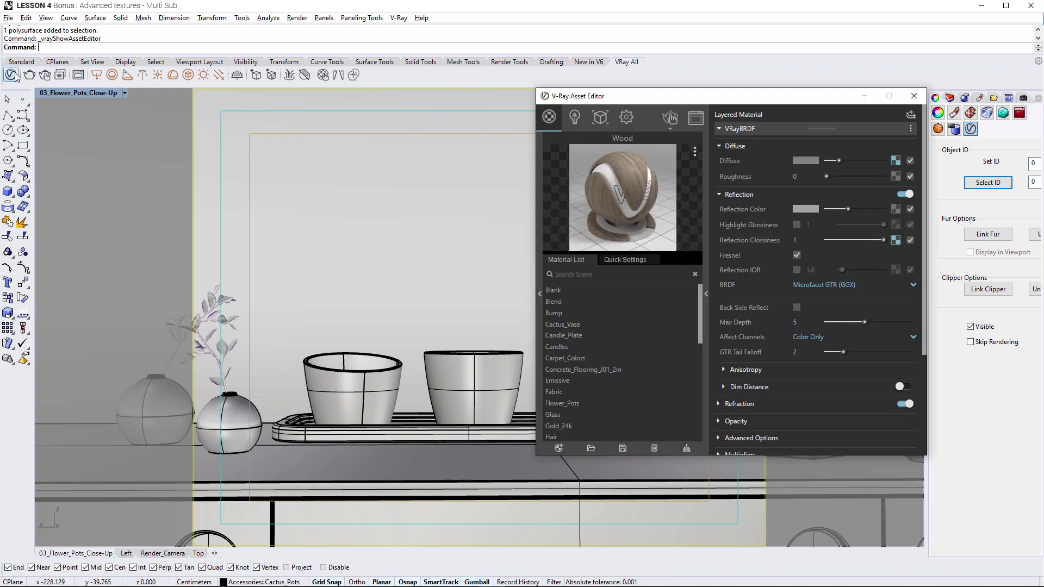
click(45, 76)
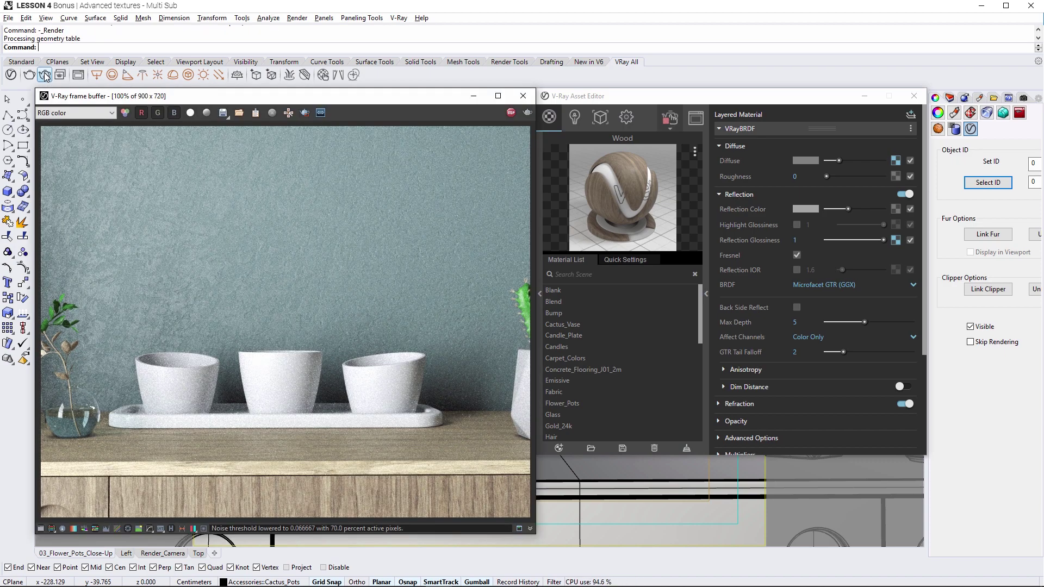
click(305, 113)
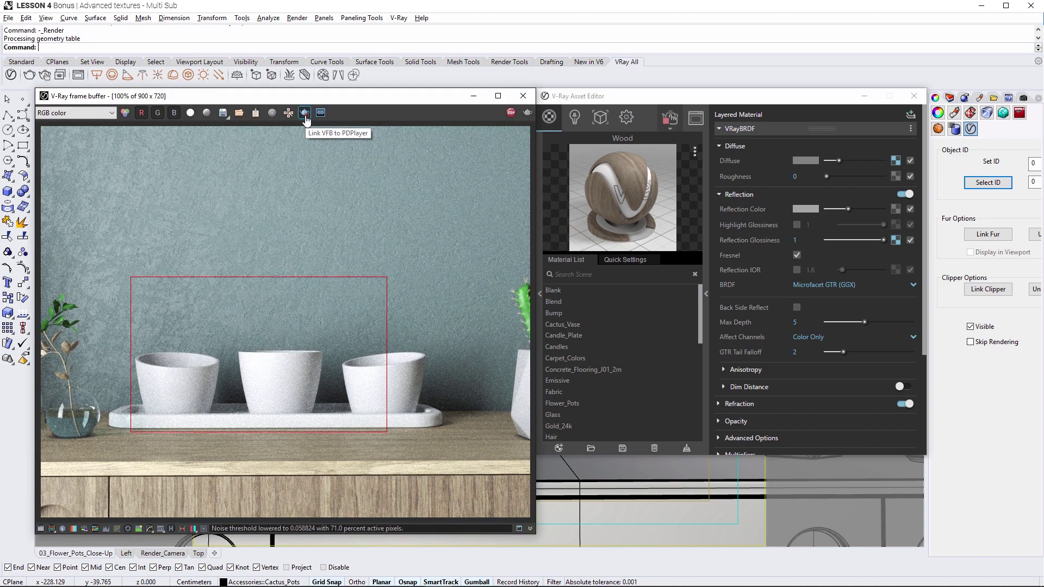
drag(101, 277, 456, 426)
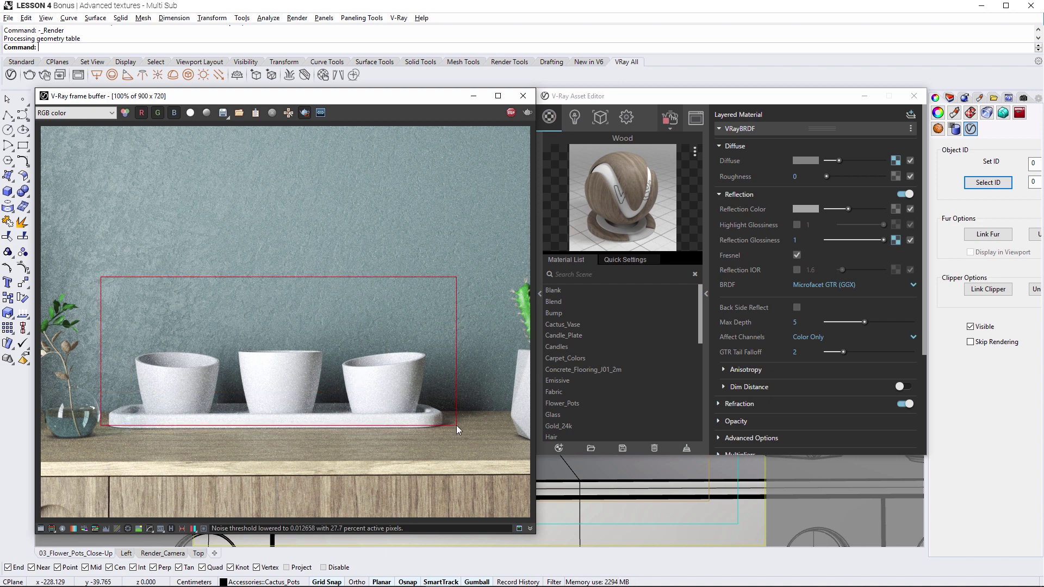
Find the Flower_Pots material by searching for "flower" and assign a Multi-Sub texture to its Diffuse.
click(566, 273)
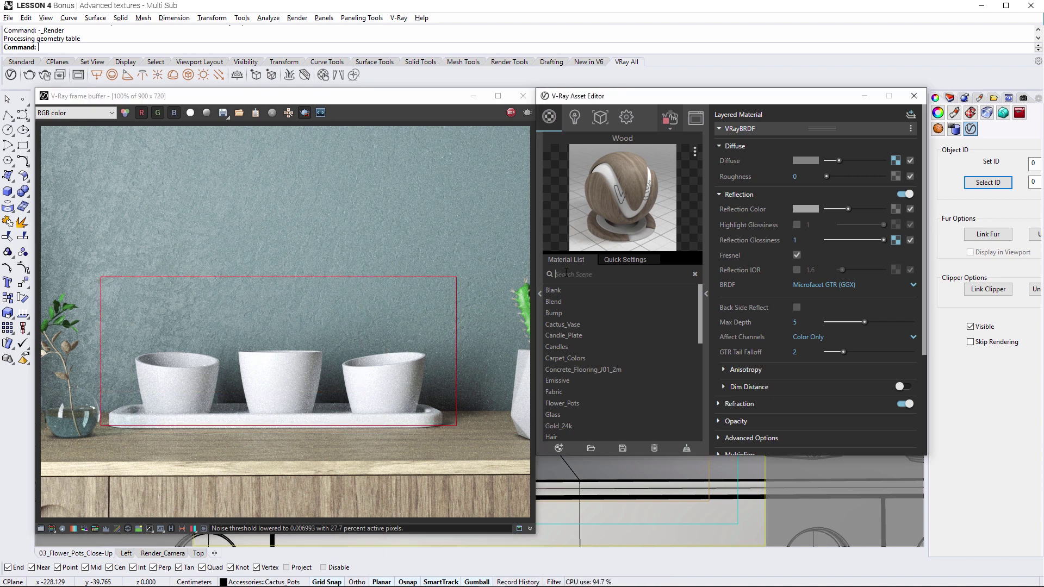
text(flower)
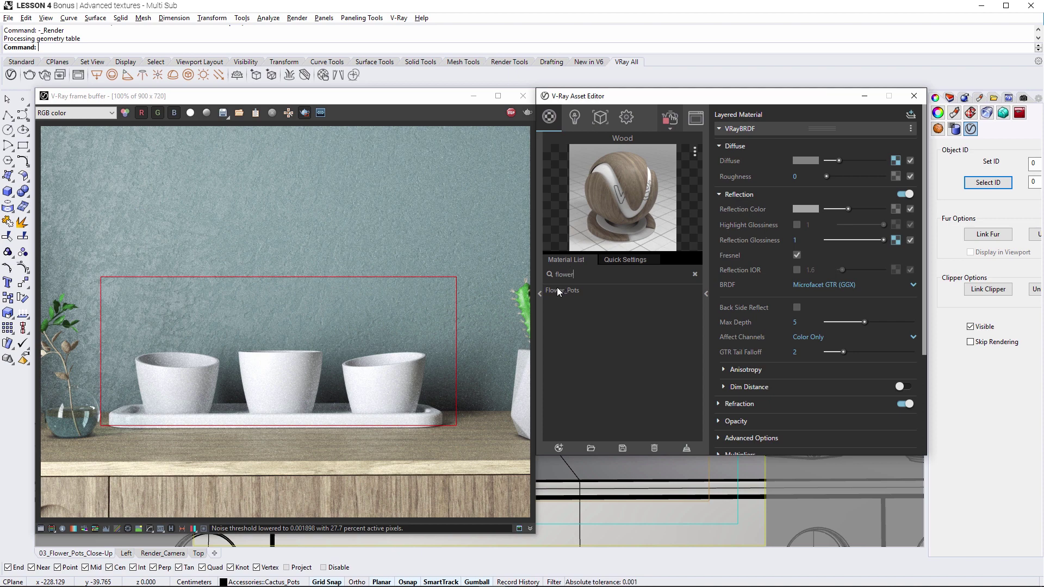
click(562, 291)
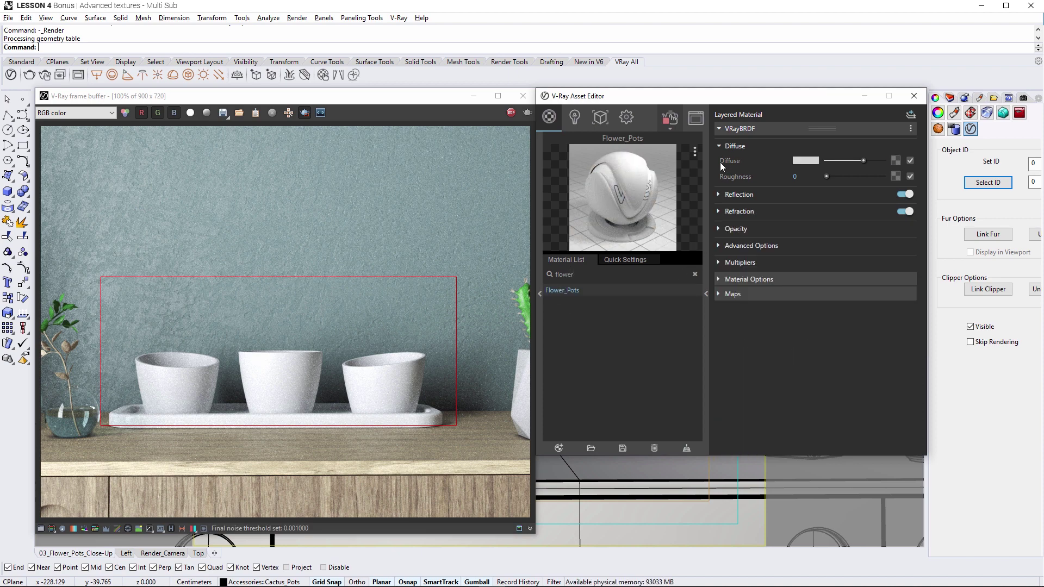
click(895, 161)
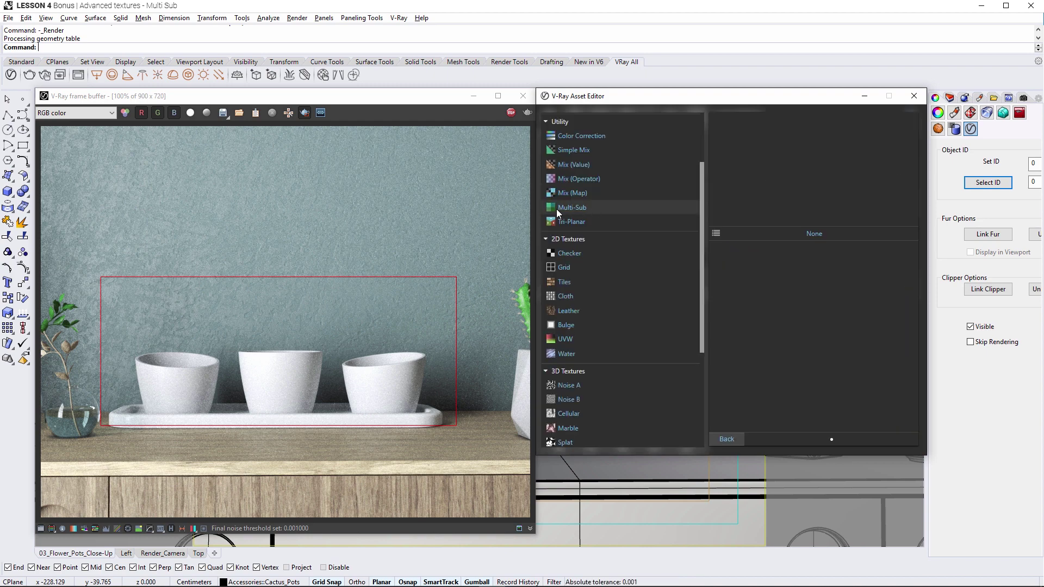
click(584, 208)
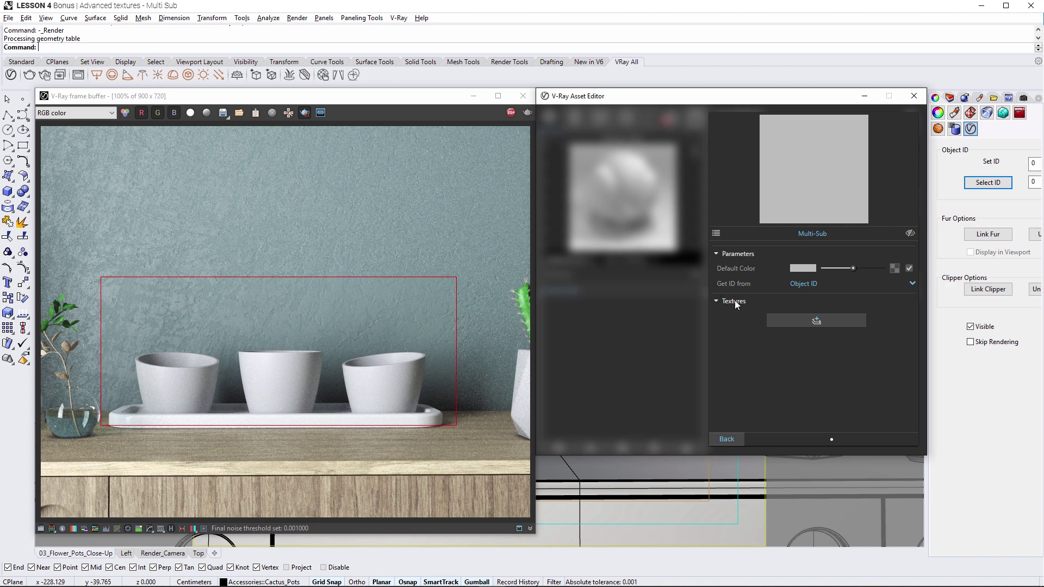
Add three texture entries with IDs 0, 1 and 2 to the Multi-Sub texture.
click(816, 319)
click(817, 320)
click(816, 319)
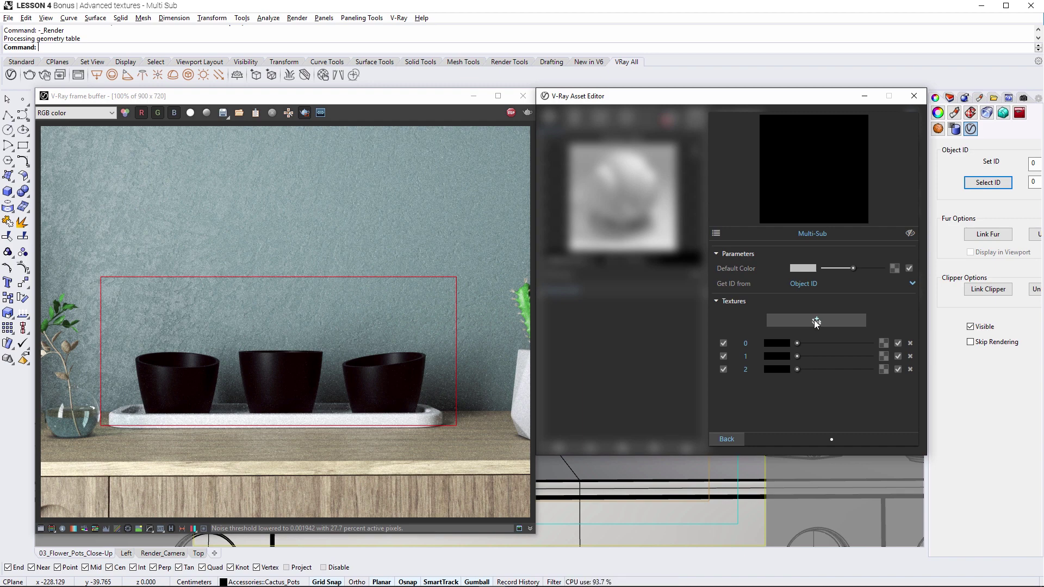
Set the colour of Multi-Sub entry 0 to a soft green, about R 0.522, G 0.705, B 0.459.
click(781, 344)
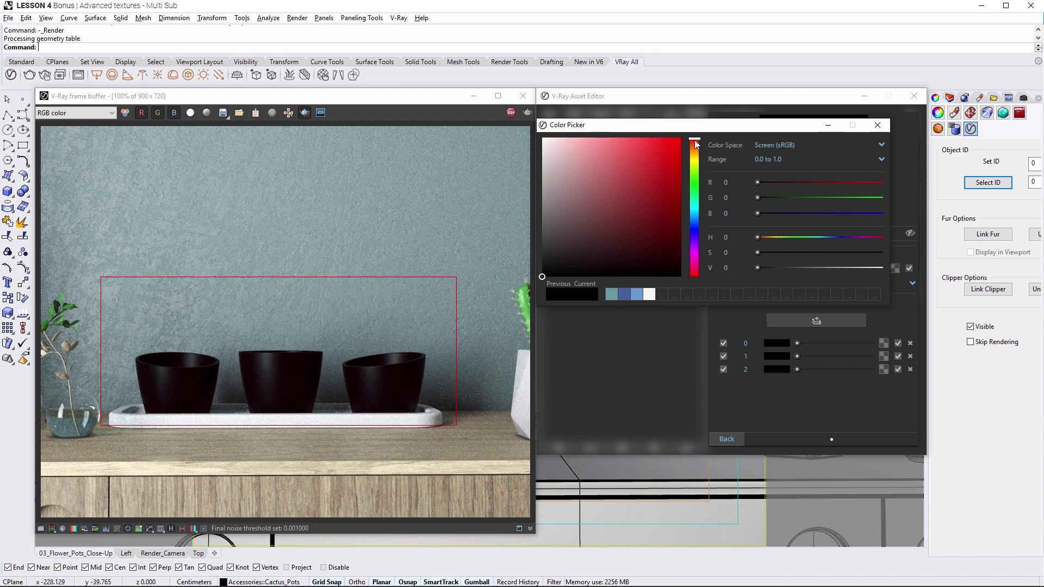
drag(611, 145, 609, 159)
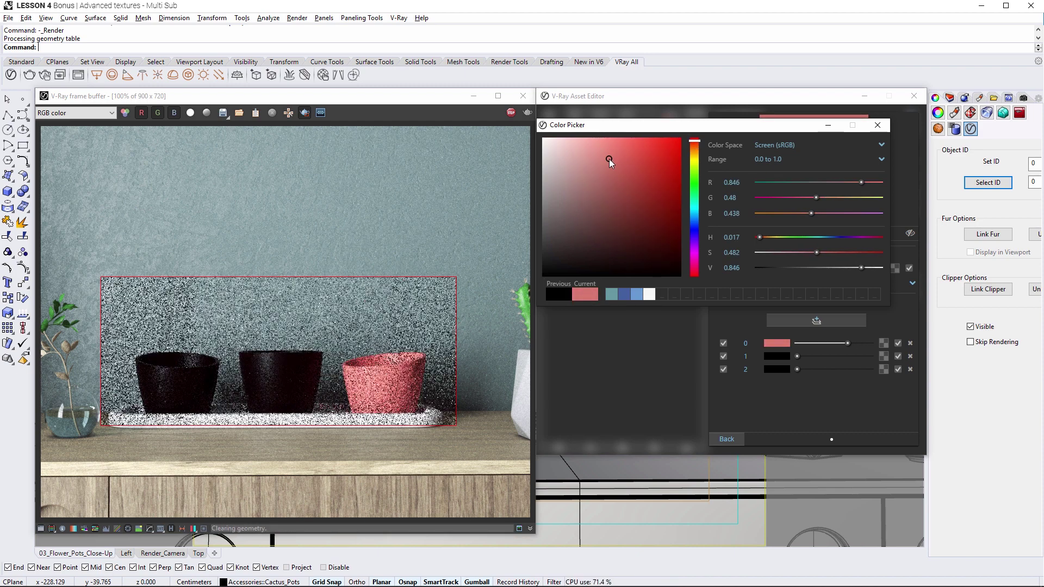
click(694, 143)
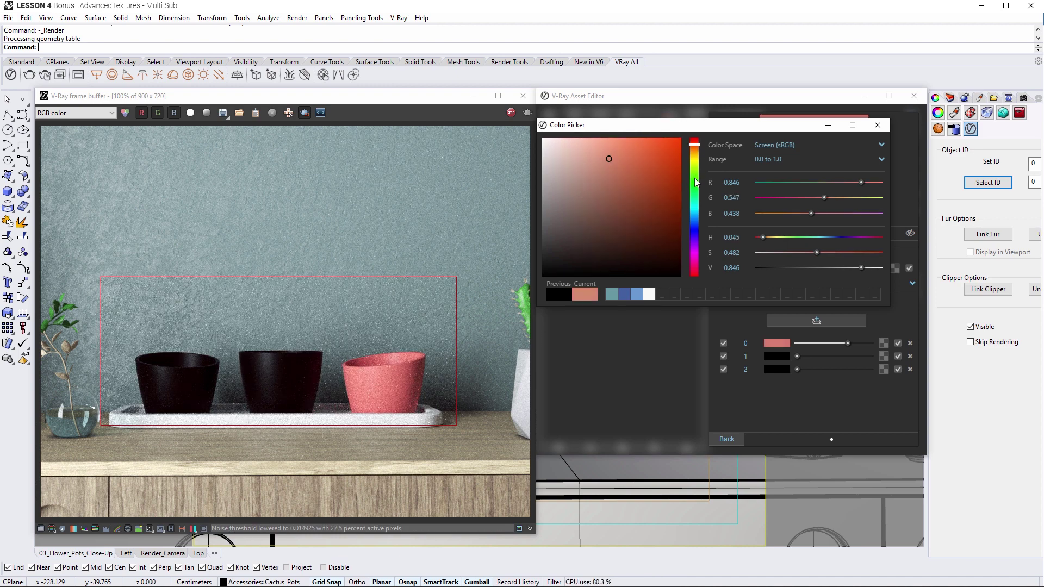
click(695, 181)
click(605, 179)
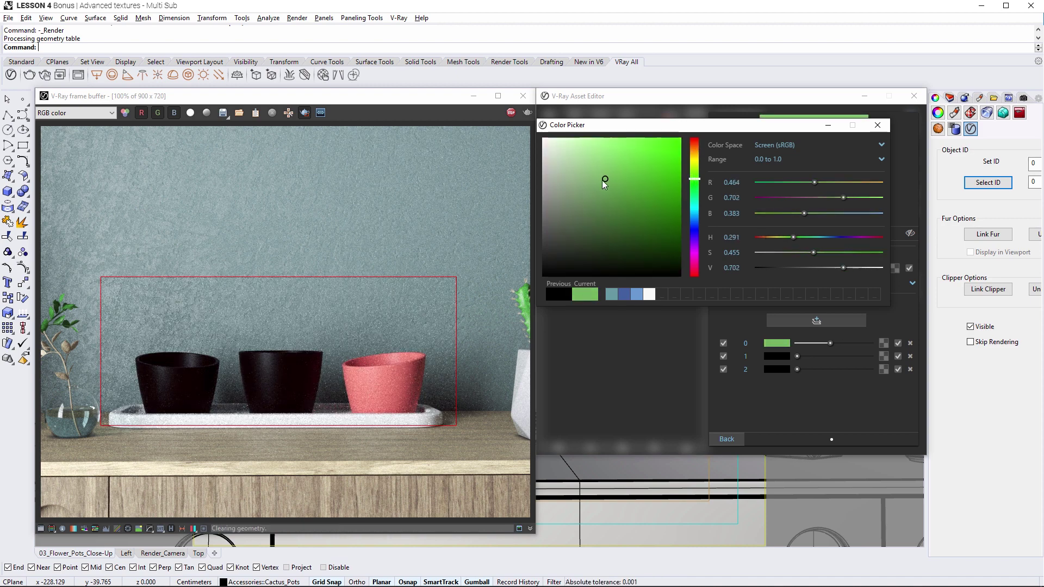
drag(601, 180, 591, 178)
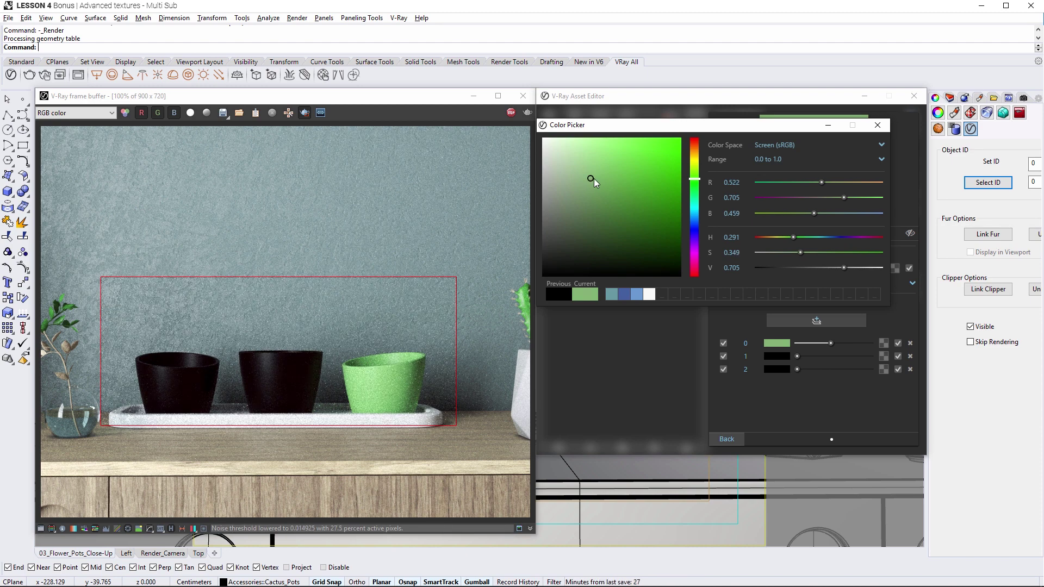
click(877, 125)
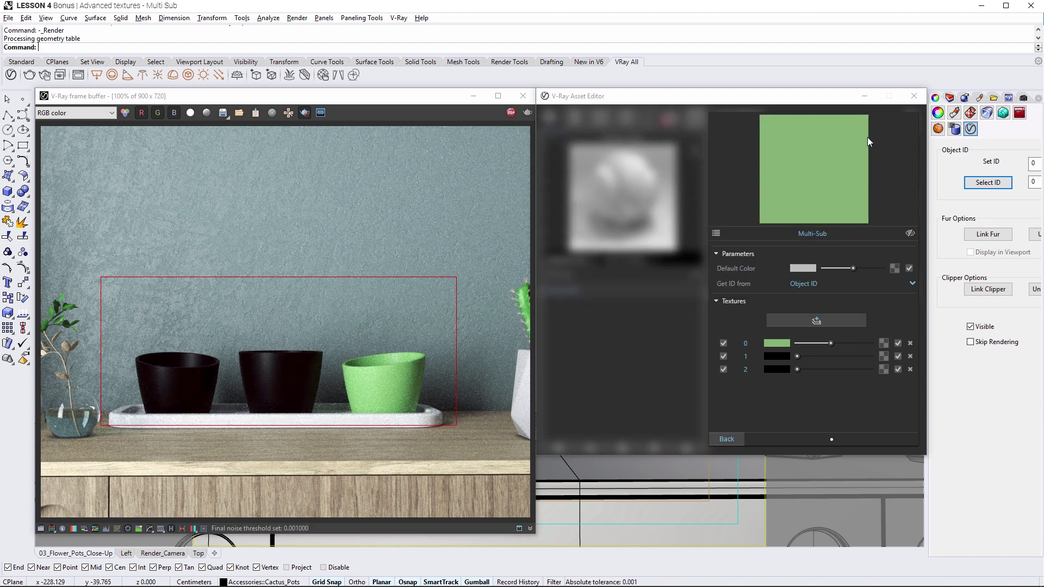
Set the colour of Multi-Sub entry 1 to a greyish blue, about R 0.432, G 0.51, B 0.623.
click(768, 356)
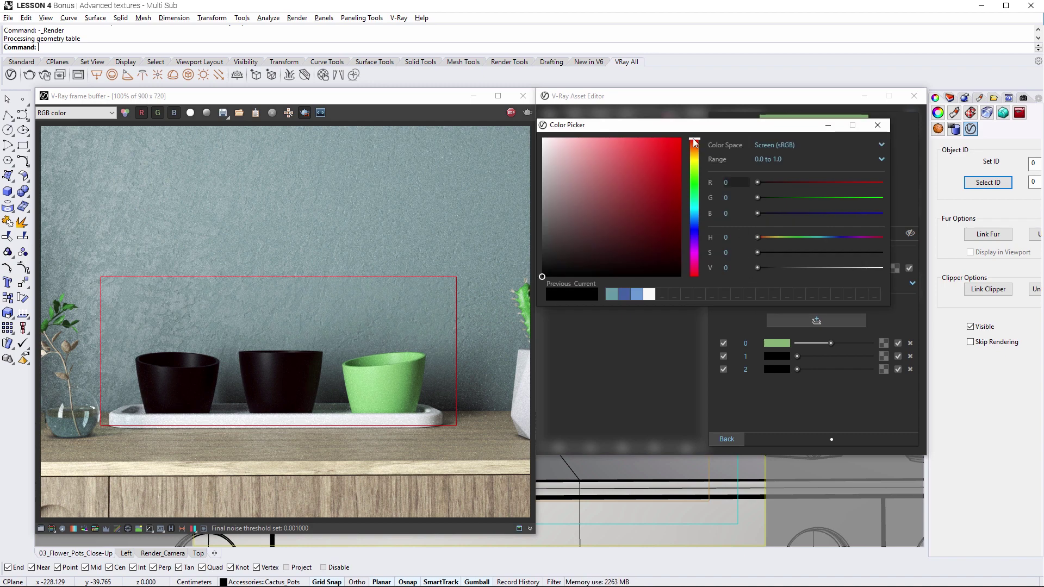
drag(694, 215, 694, 224)
click(596, 183)
drag(595, 182, 582, 191)
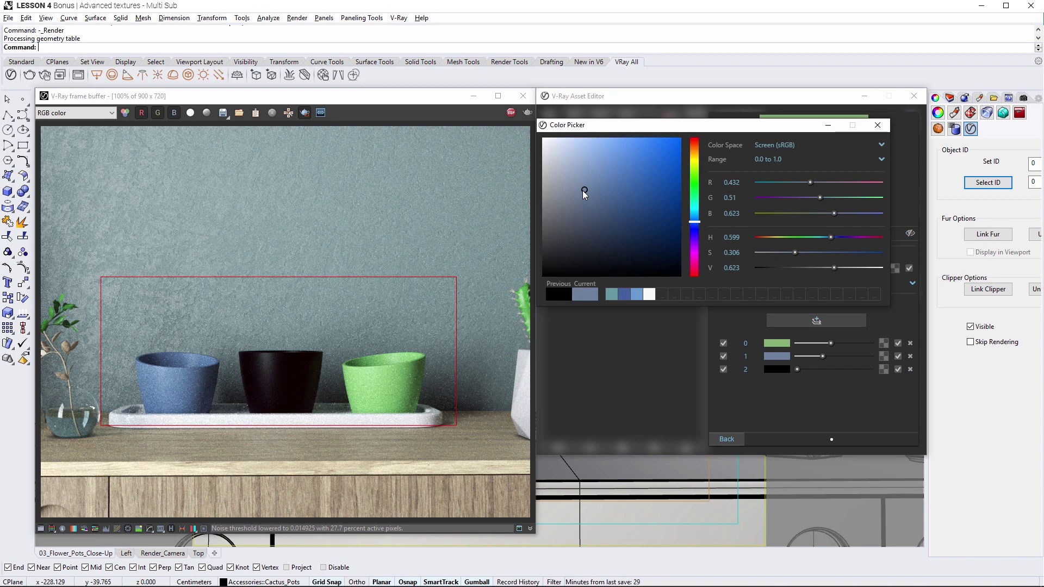
click(877, 125)
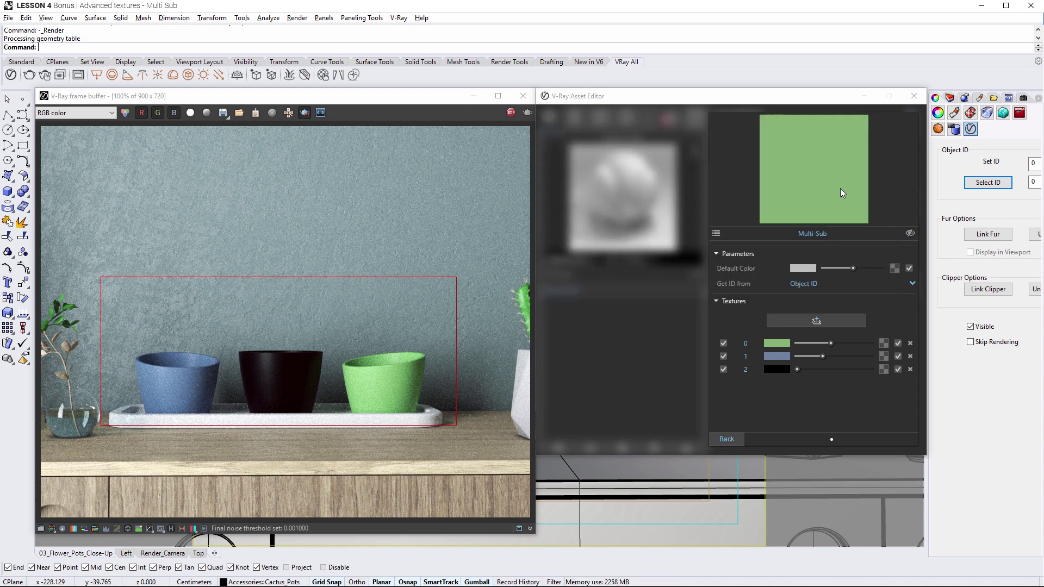
Set the colour of Multi-Sub entry 2 to a dusty pink, about R 0.627, G 0.489, B 0.489.
click(780, 369)
click(573, 189)
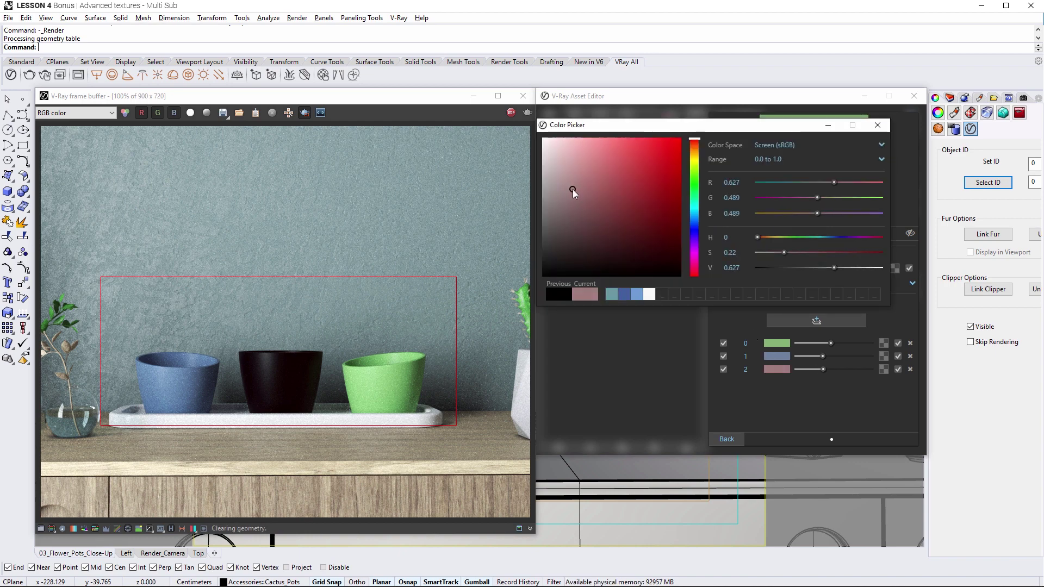
click(876, 125)
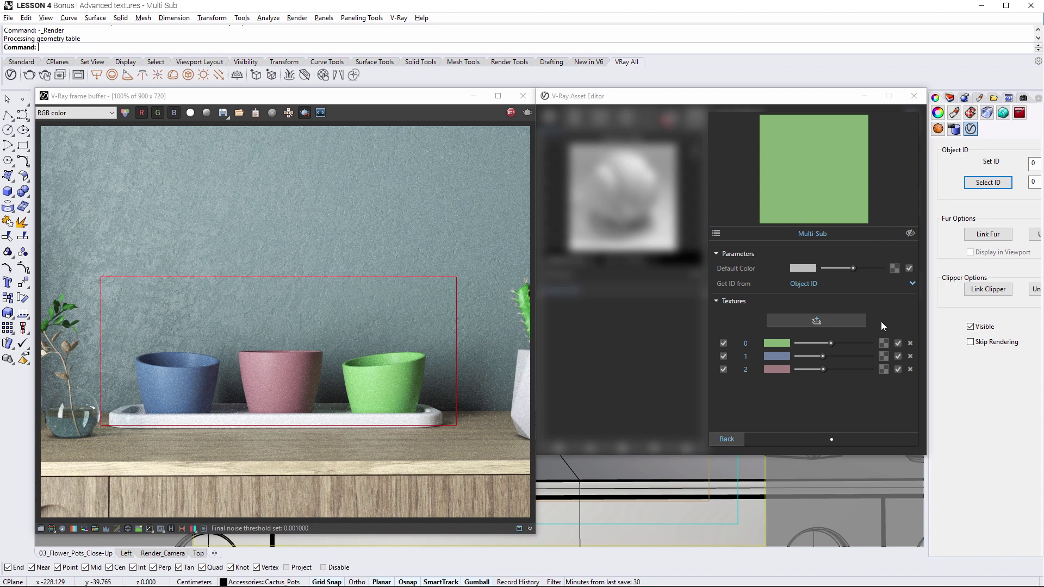
Review the texture slot of entry 2 and the available Get ID from modes of the Multi-Sub texture.
click(883, 370)
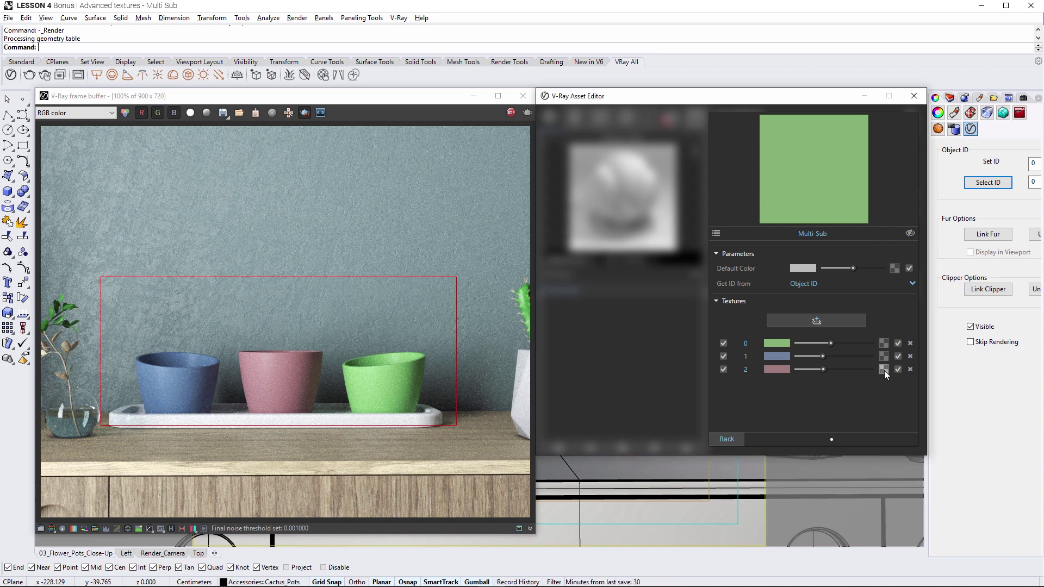
click(912, 284)
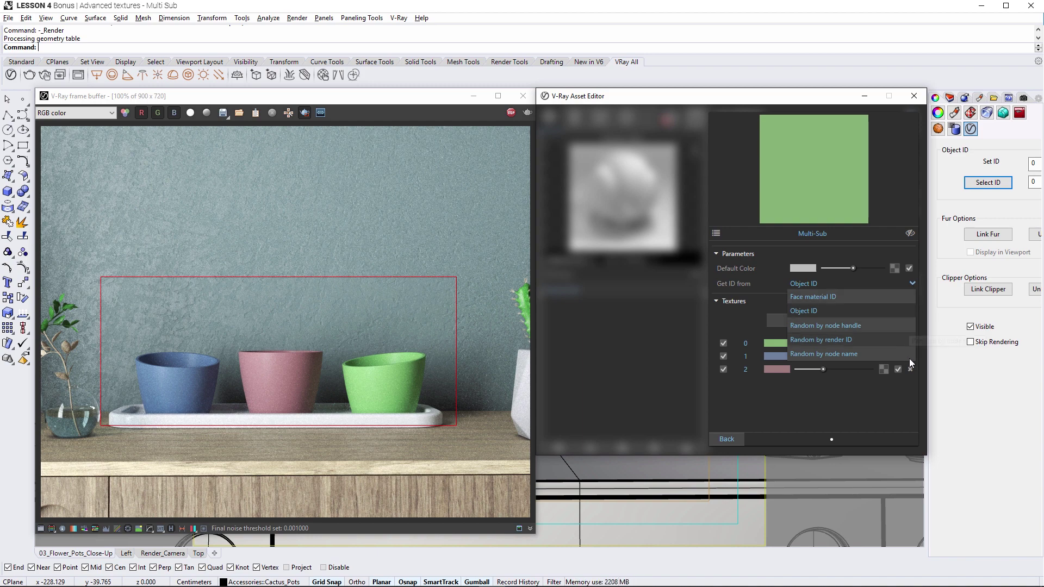
click(912, 283)
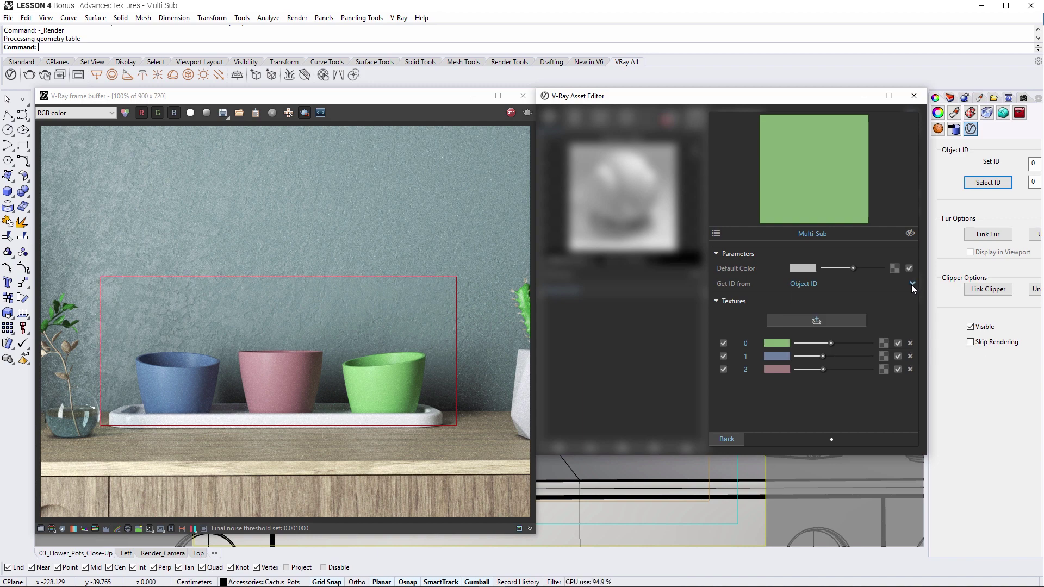
Close the asset editor, disable the region render, stop rendering and close the frame buffer.
click(913, 98)
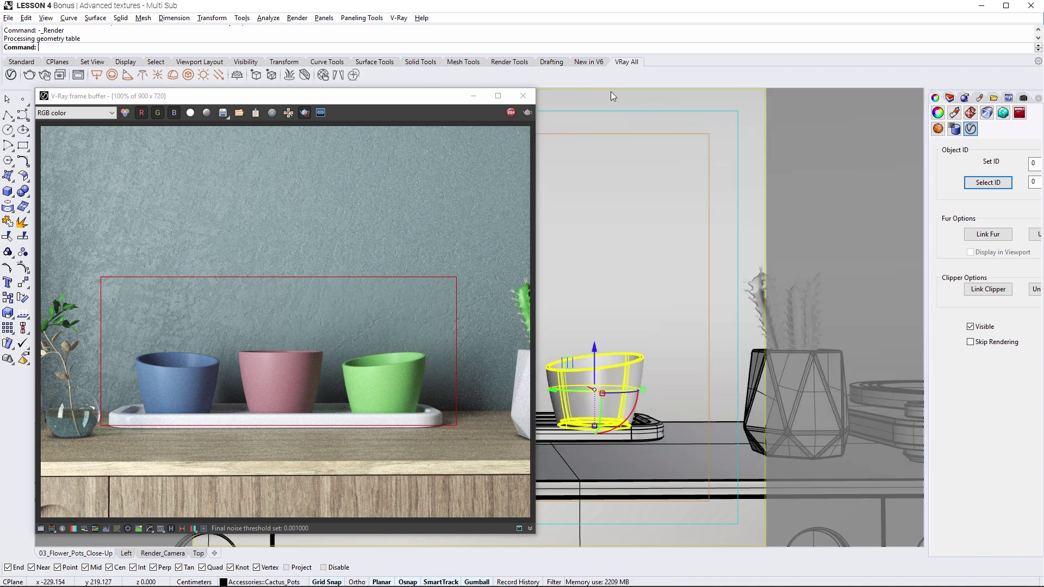
click(304, 113)
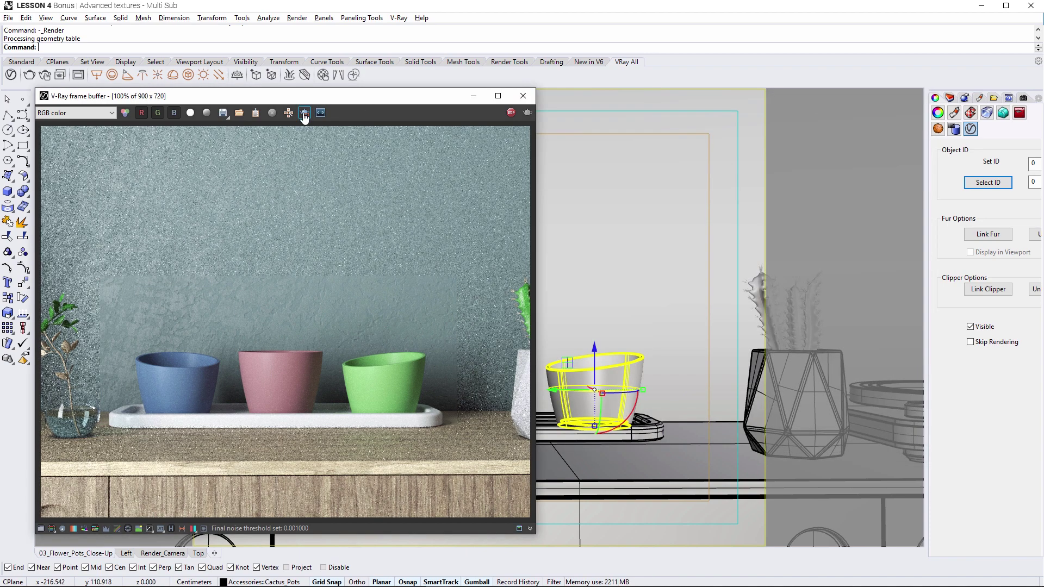
click(511, 113)
click(523, 96)
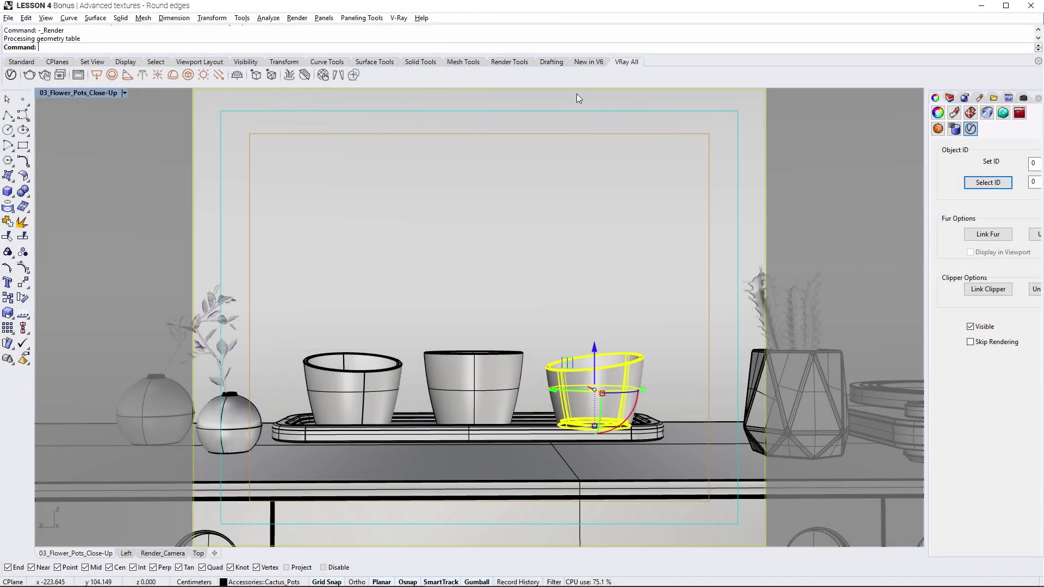
Restore the 04_Cactus_Vase_Close-Up named view and deselect the flower pot.
click(1023, 99)
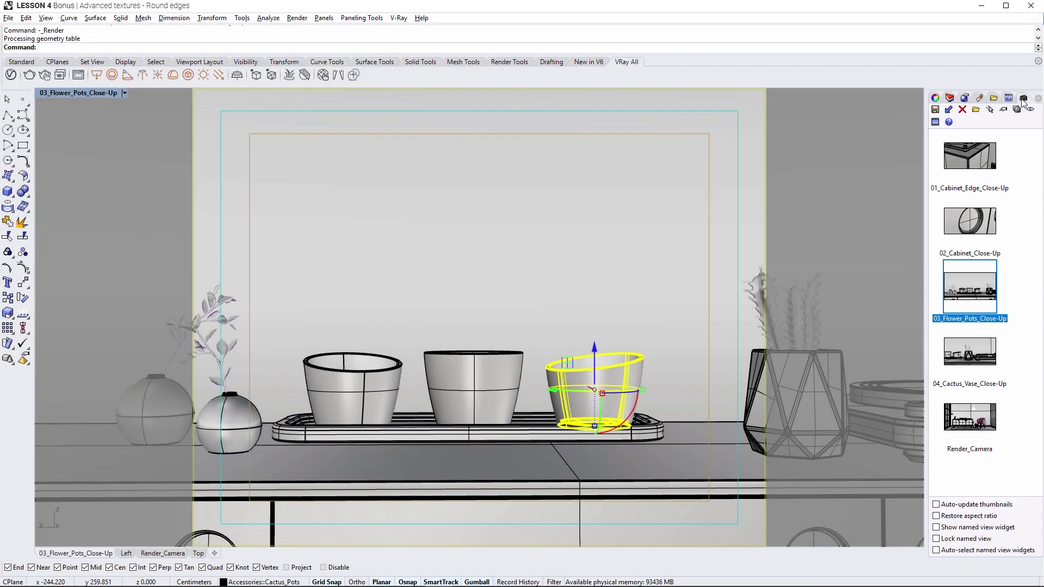
double_click(995, 331)
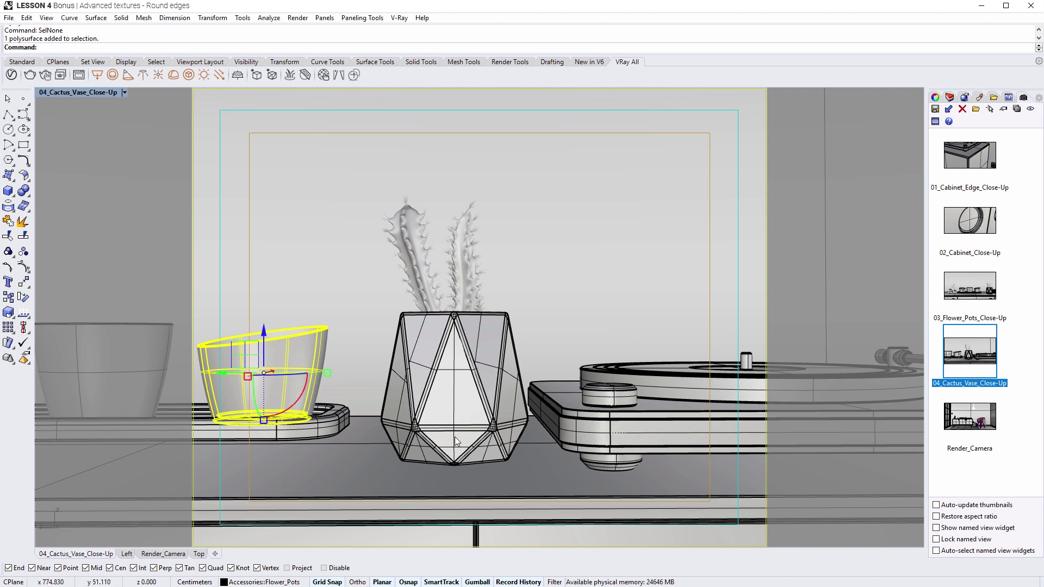
key(Escape)
Start an interactive render with a region around the cactus vase, and narrow the region to the vase's right half.
click(46, 76)
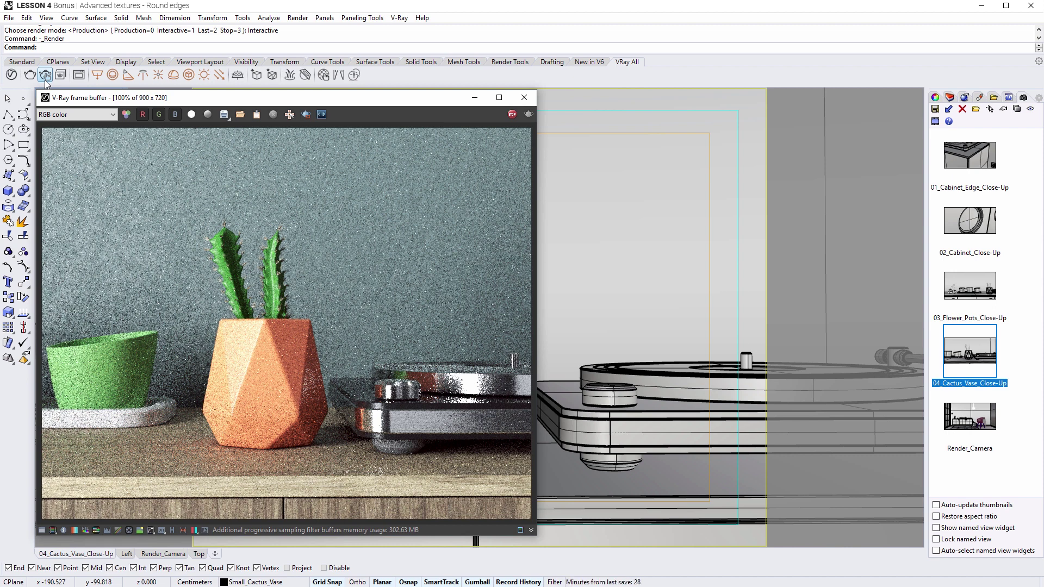
click(306, 115)
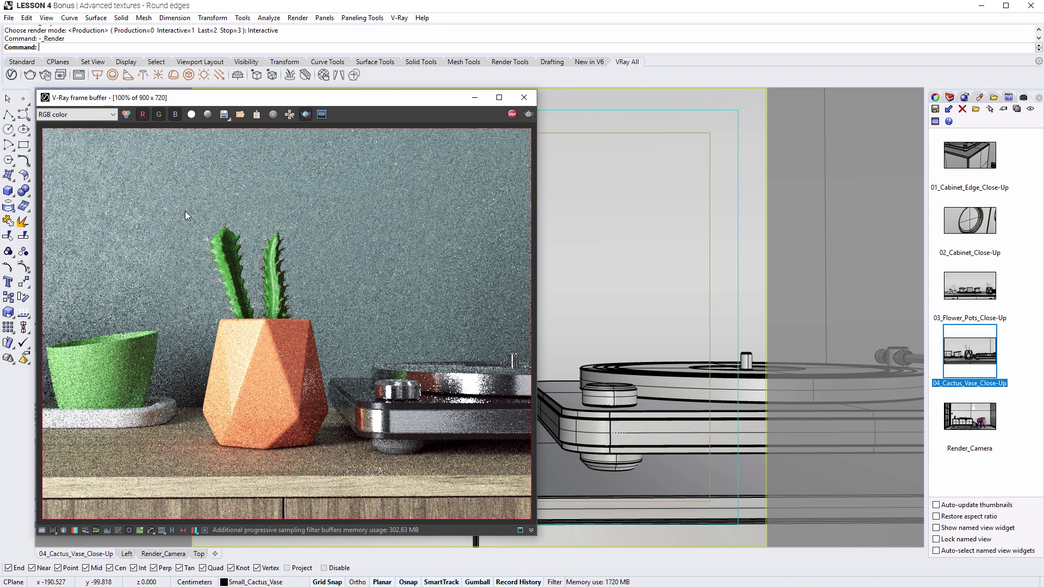
drag(185, 212, 344, 479)
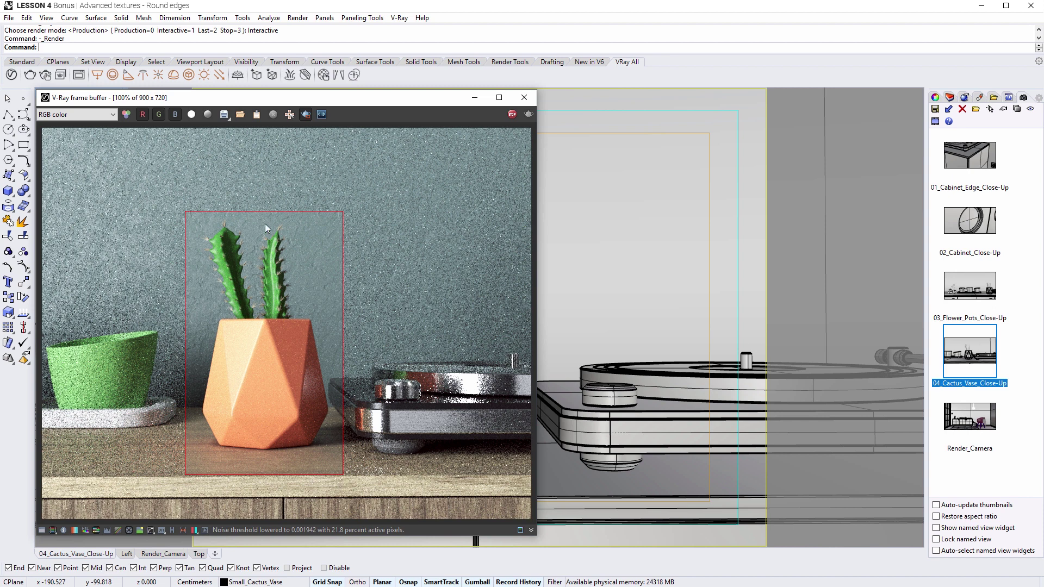
drag(262, 212, 342, 474)
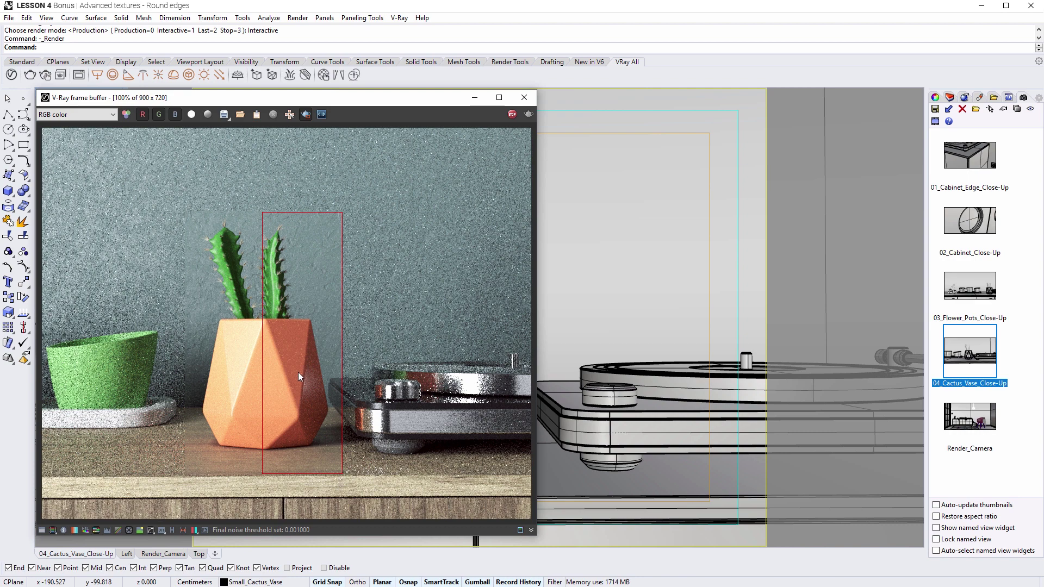
scroll(281, 436, up, 2)
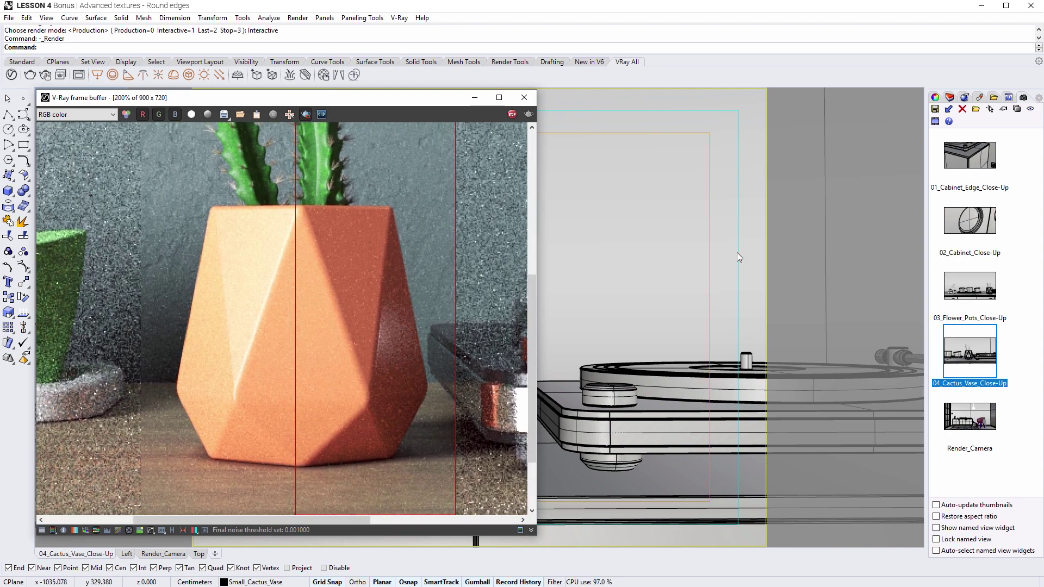
Hide the Geometric_Vase layer under the small cactus vase layer and turn on the faceted vase layer.
click(949, 96)
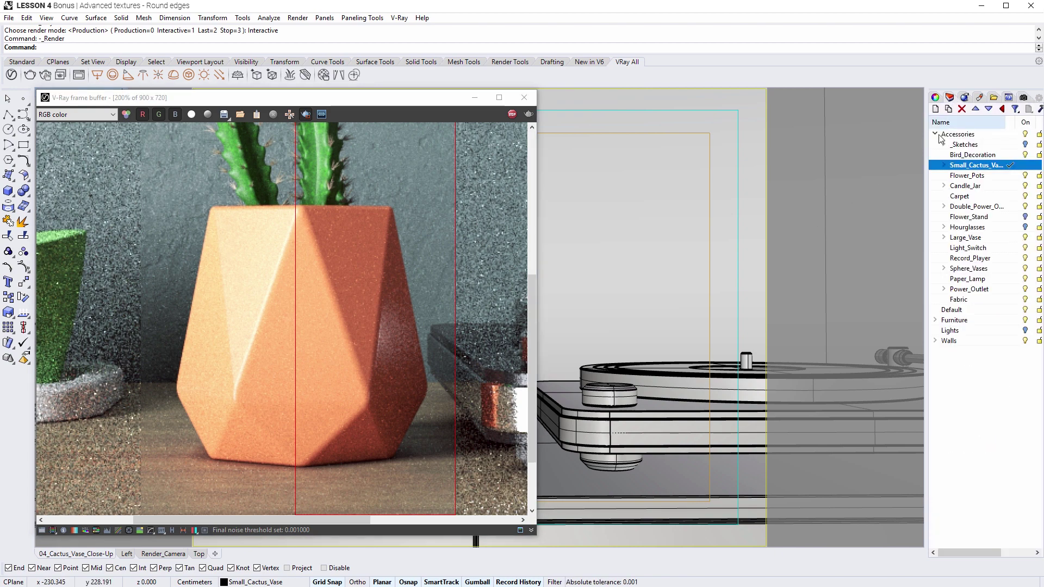
click(944, 165)
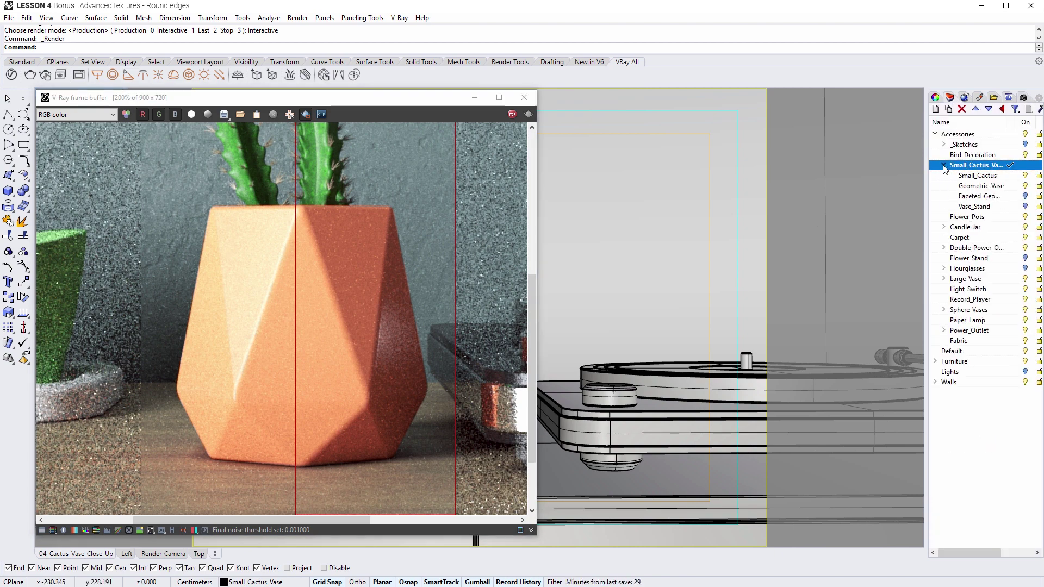
click(978, 187)
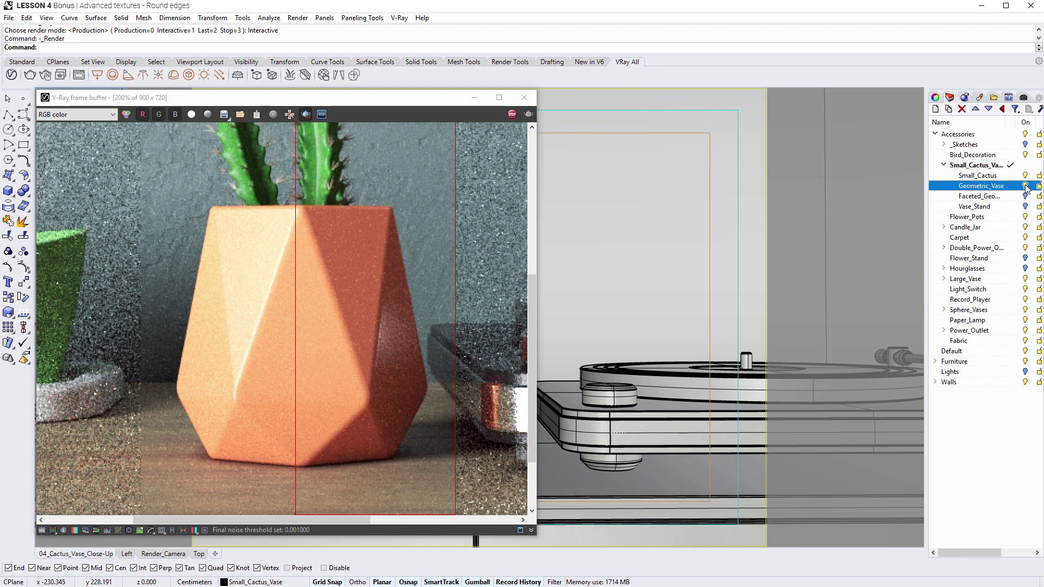
click(1024, 197)
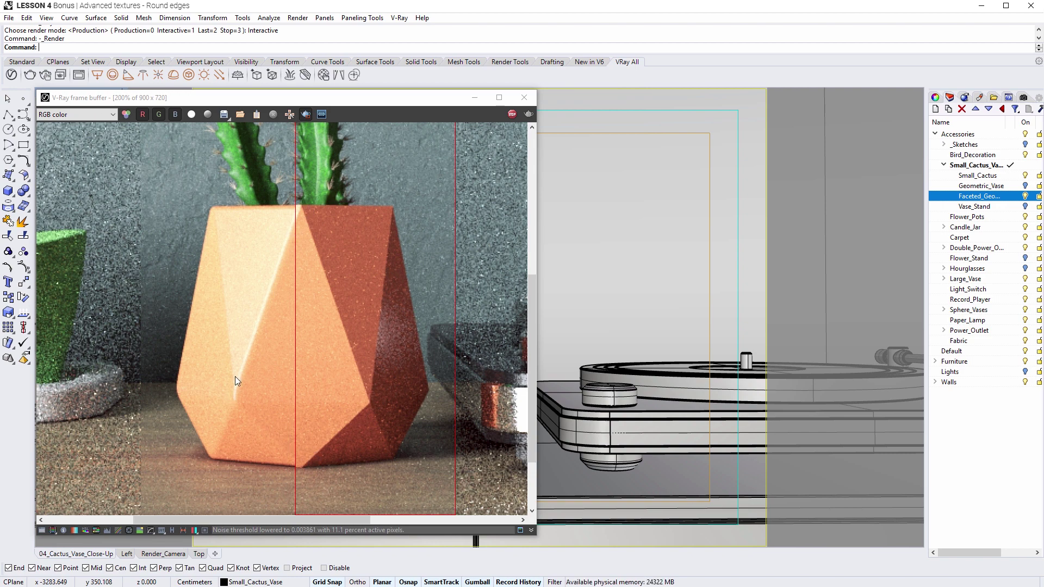
Open the Cactus_Vase_Faceted material's settings in the asset editor and enable Bump/Normal Mapping under its maps.
click(11, 76)
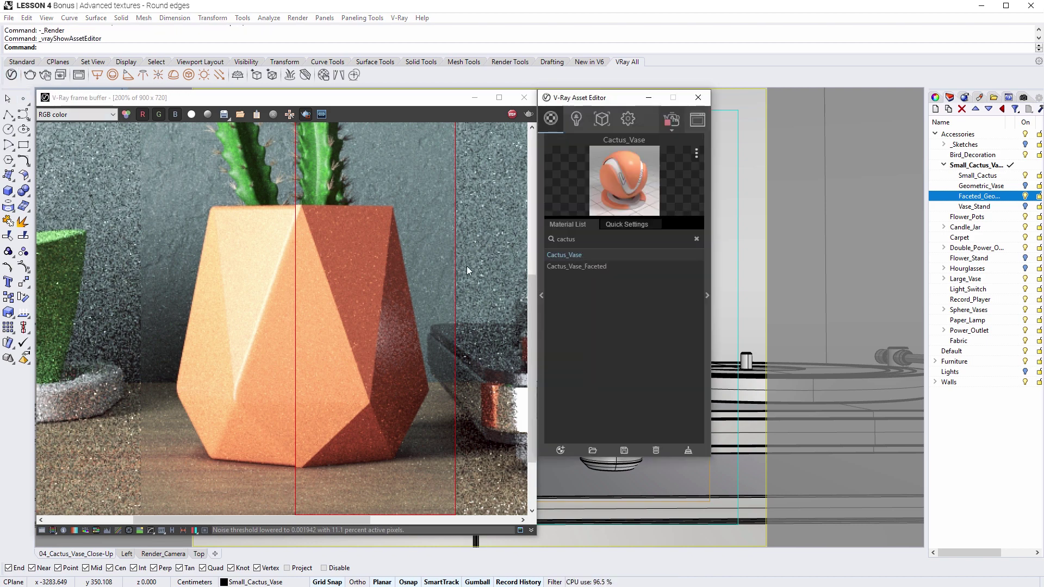
click(557, 266)
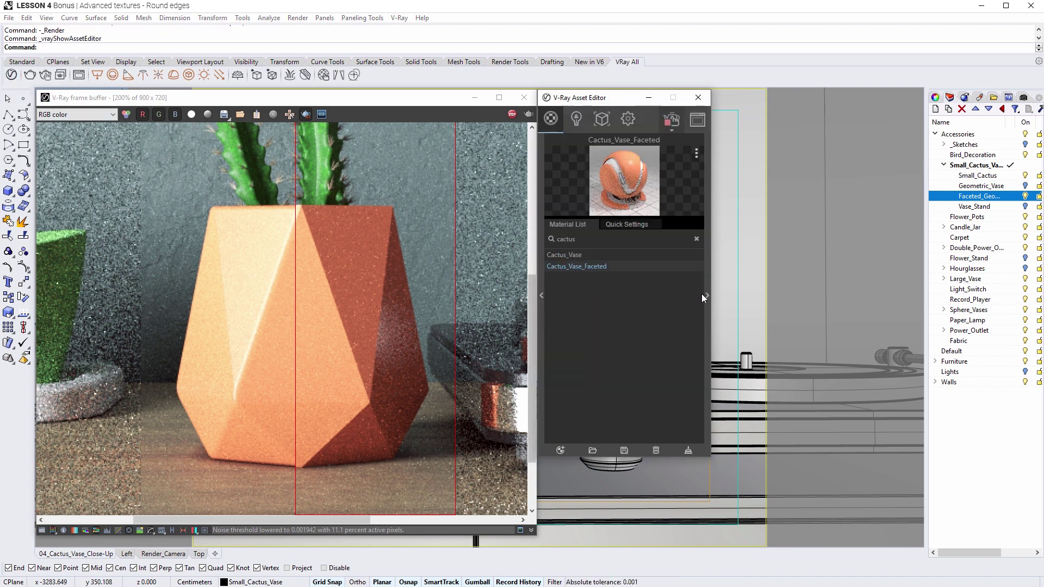
click(706, 295)
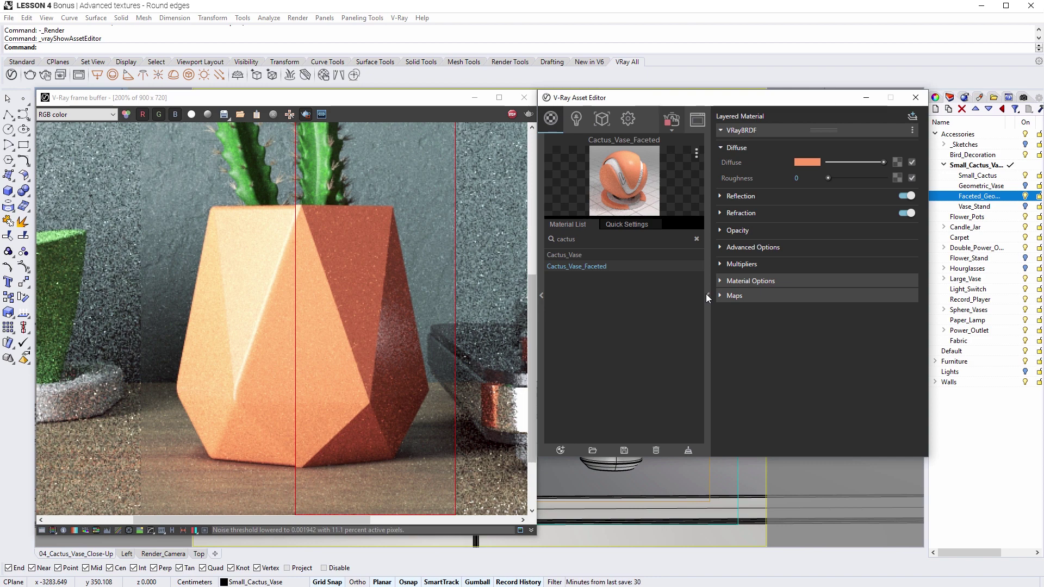
click(721, 296)
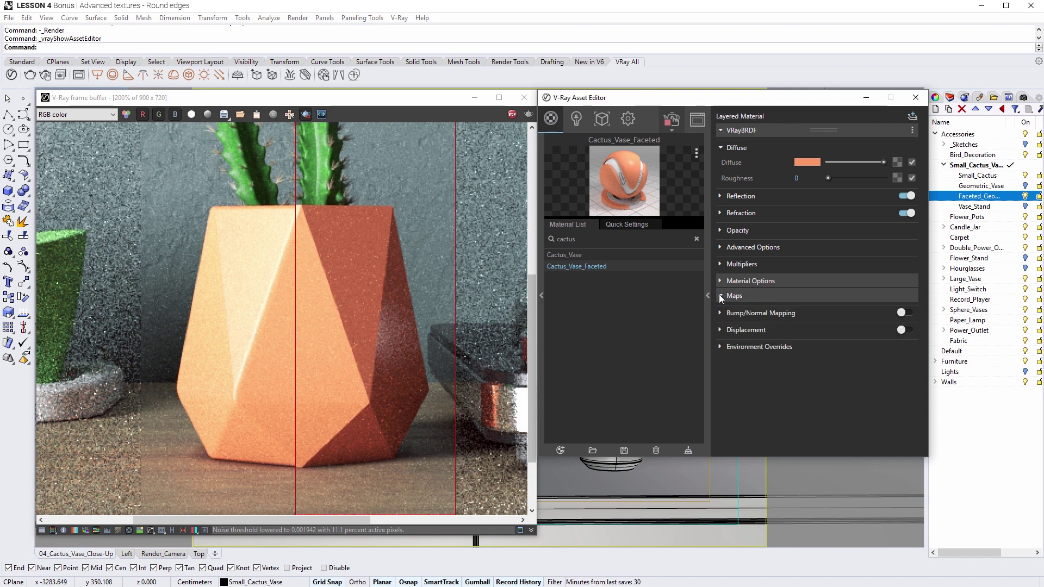
click(737, 312)
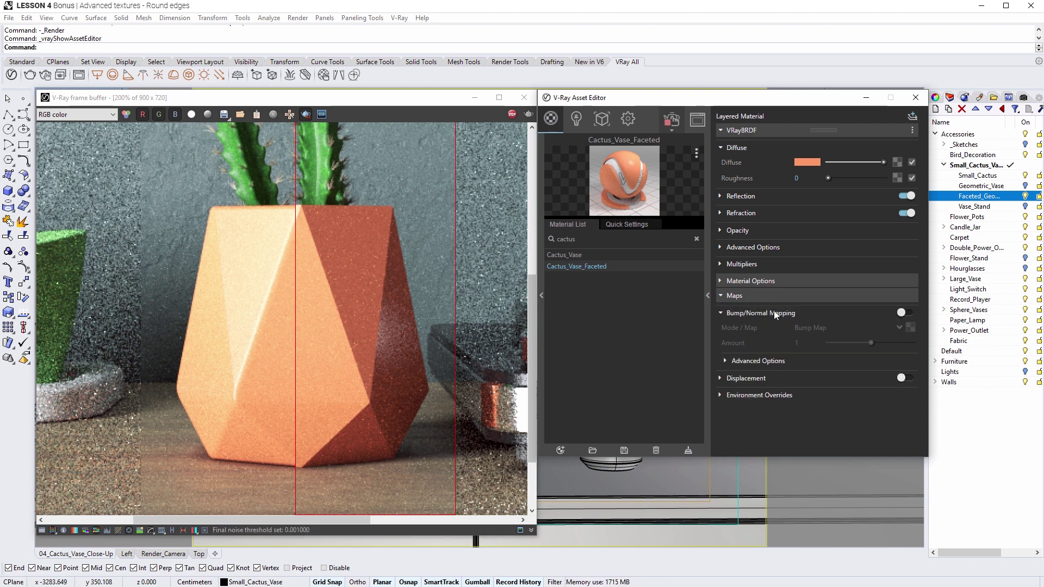
click(900, 313)
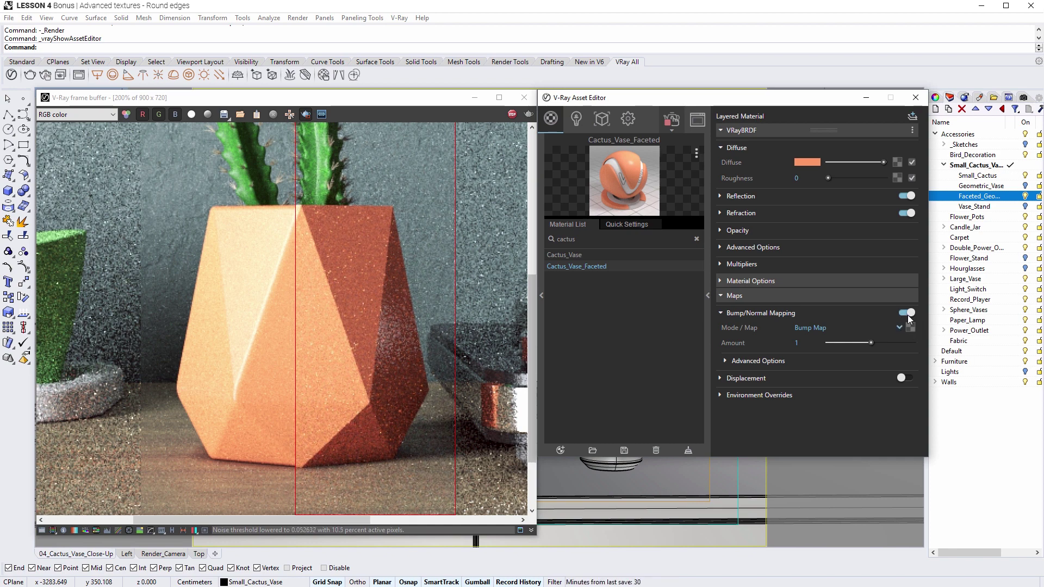
Assign an Edges texture to the Cactus_Vase_Faceted bump map and set its width to 0.5 scene units.
click(909, 327)
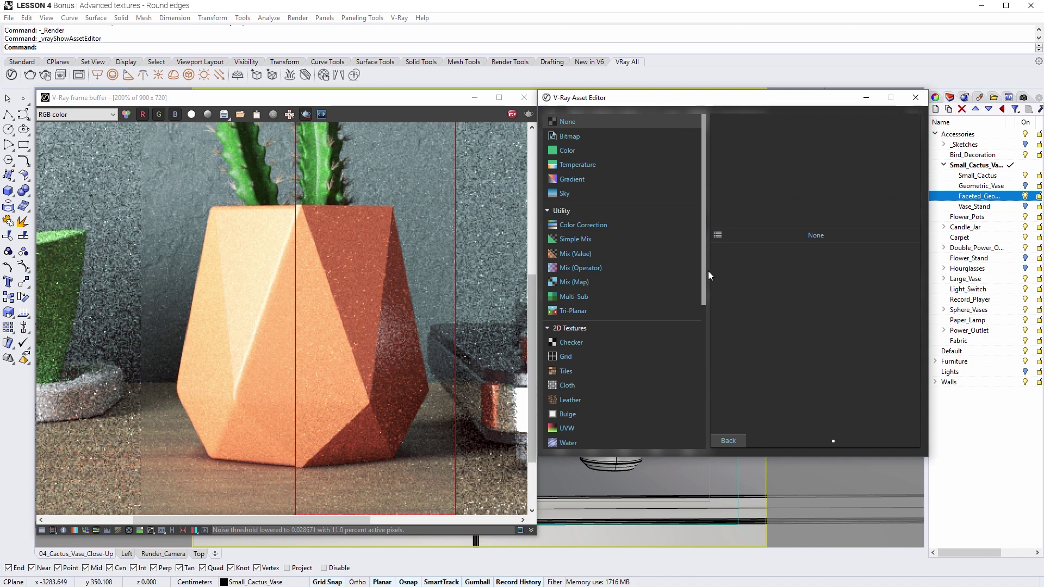
drag(702, 269, 697, 425)
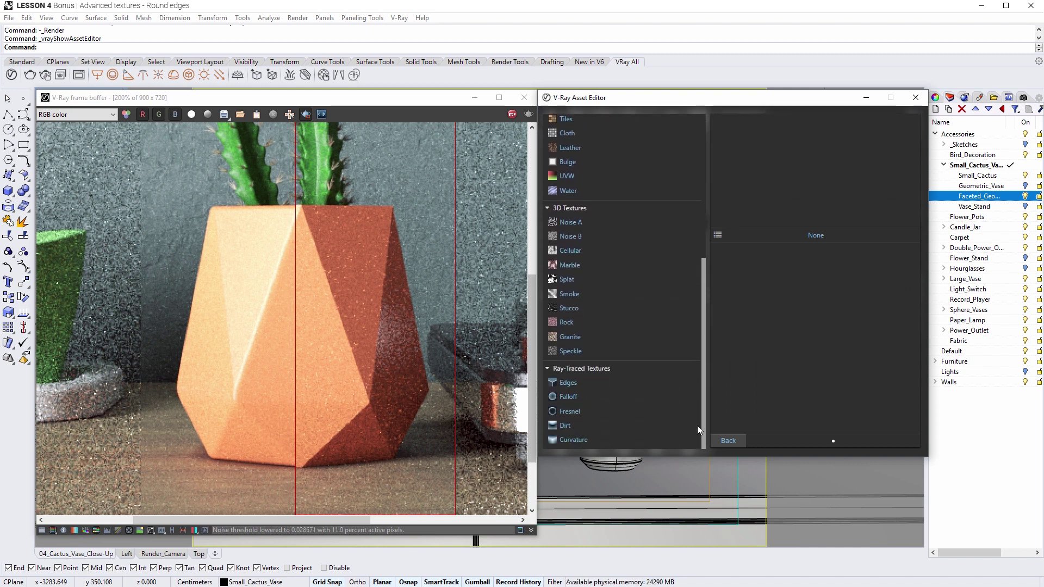
click(625, 384)
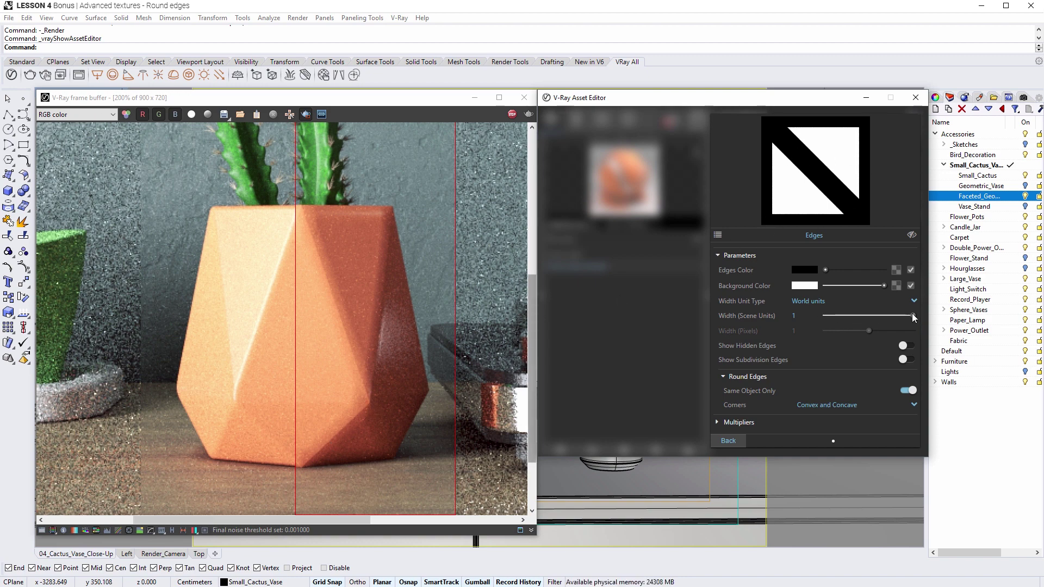
drag(911, 314, 869, 317)
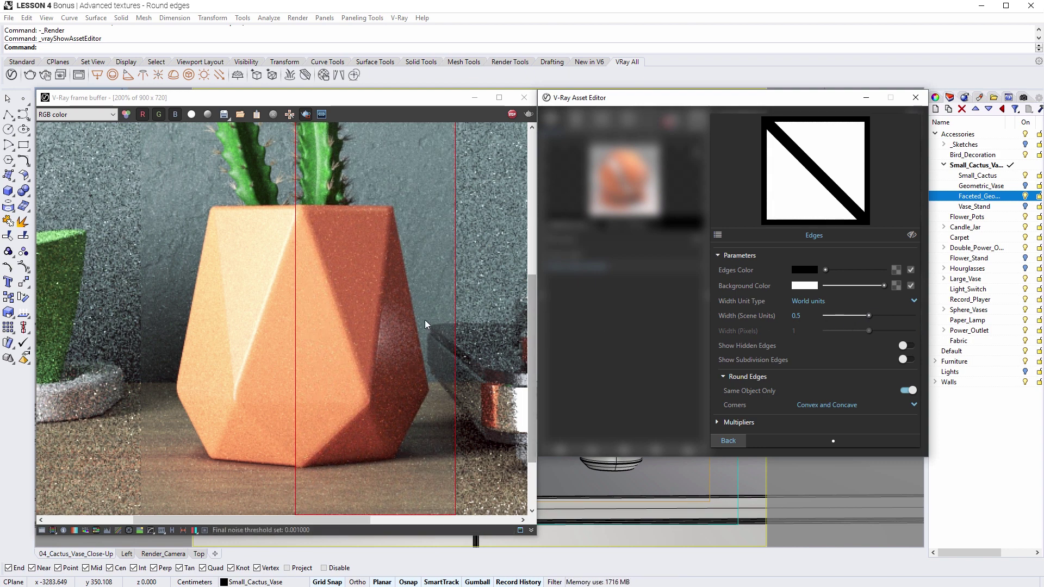
Redraw the render region around the base of the cactus vase and turn on the Vase_Stand layer.
scroll(423, 321, down, 2)
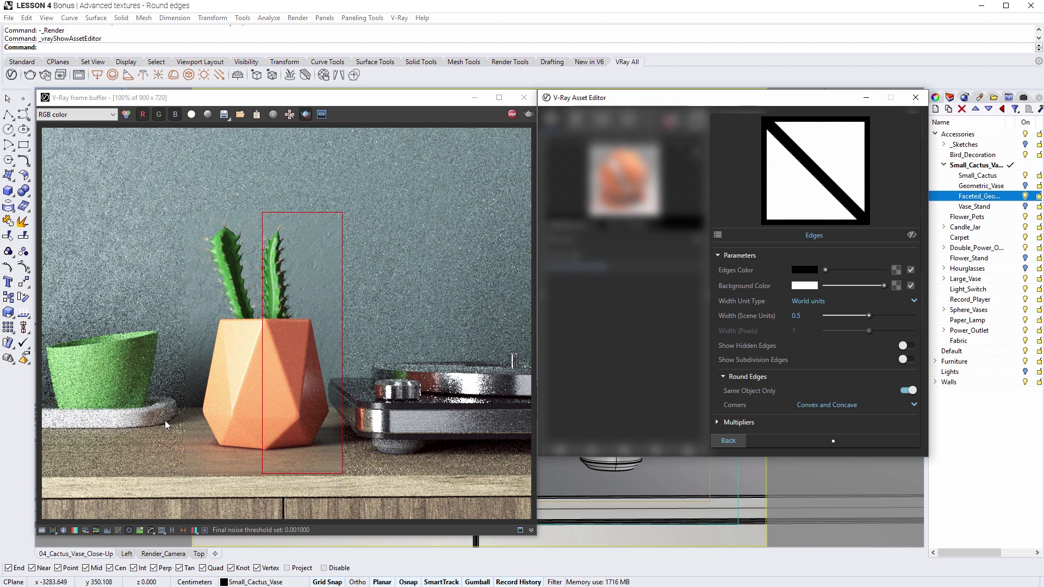
drag(149, 420, 368, 492)
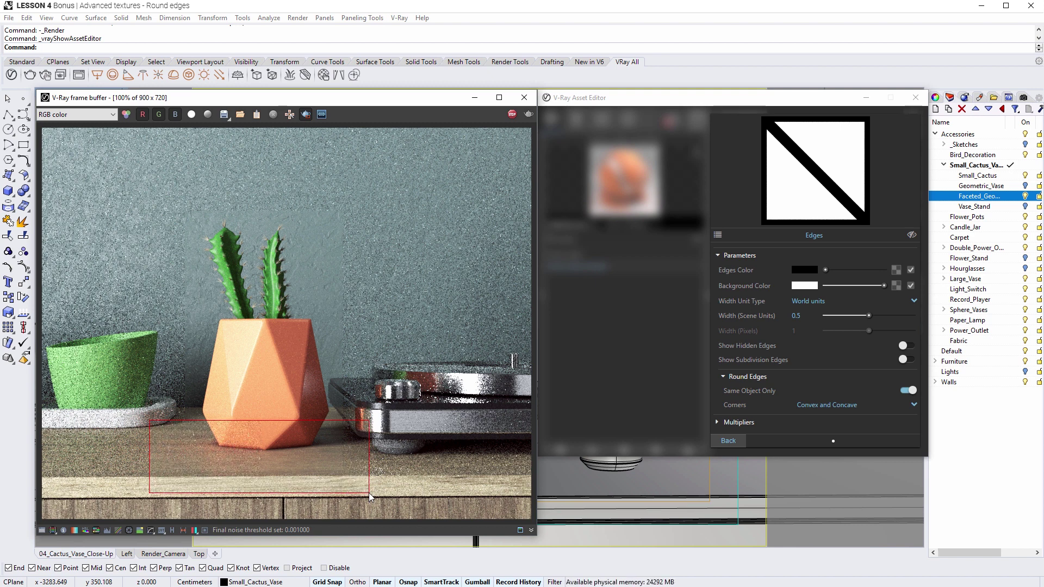
click(1025, 206)
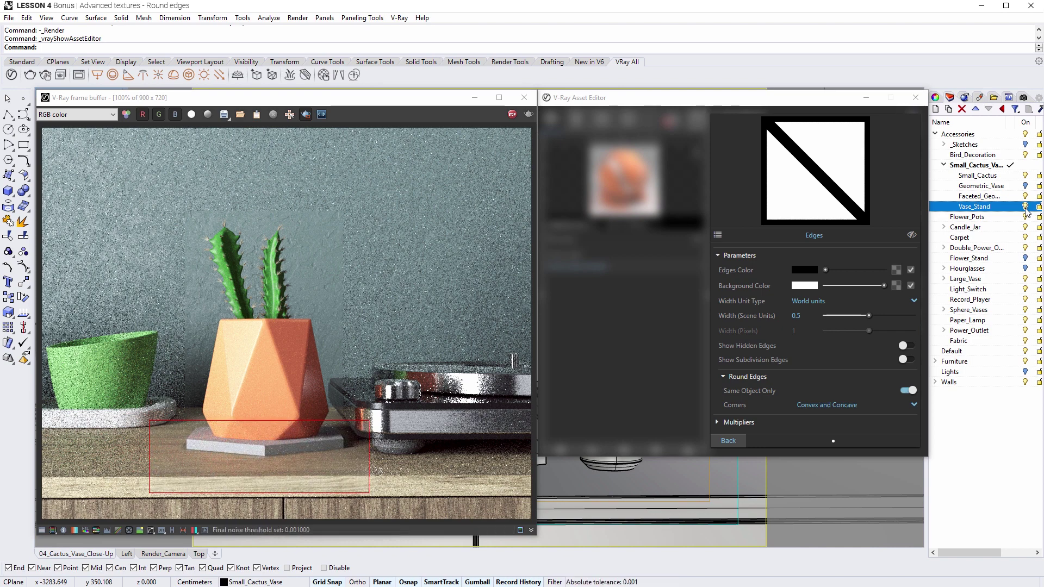
Select the objects on the Vase_Stand layer and apply the Cactus_Vase_Faceted material to them.
right_click(1004, 208)
click(955, 373)
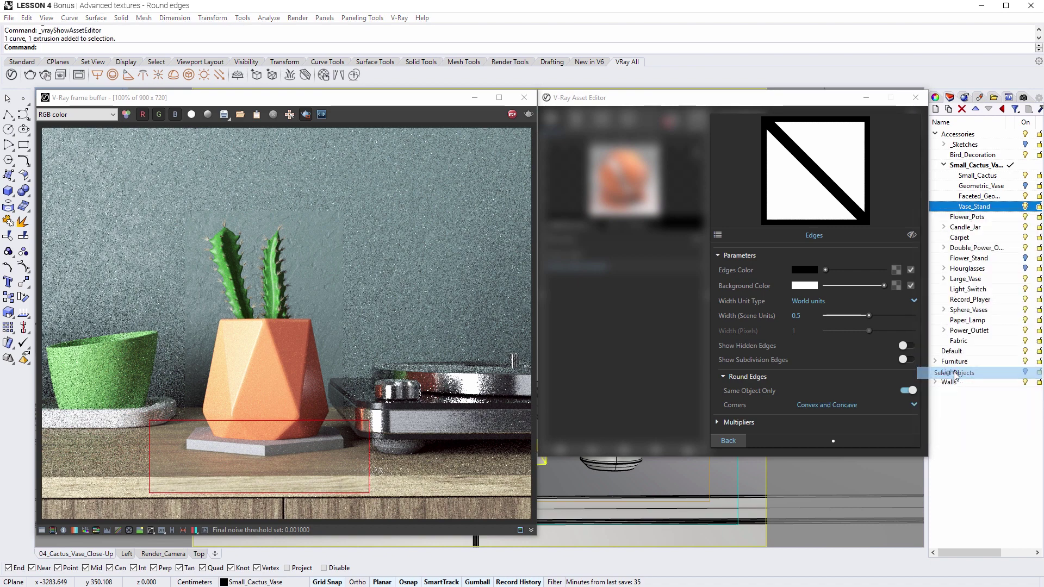
click(741, 438)
click(742, 438)
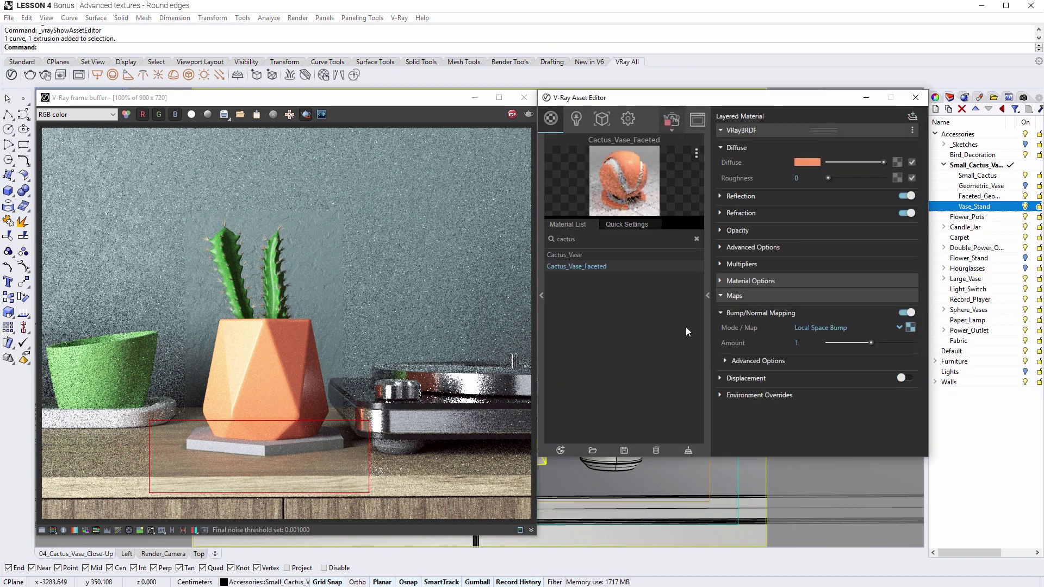
right_click(634, 267)
click(648, 289)
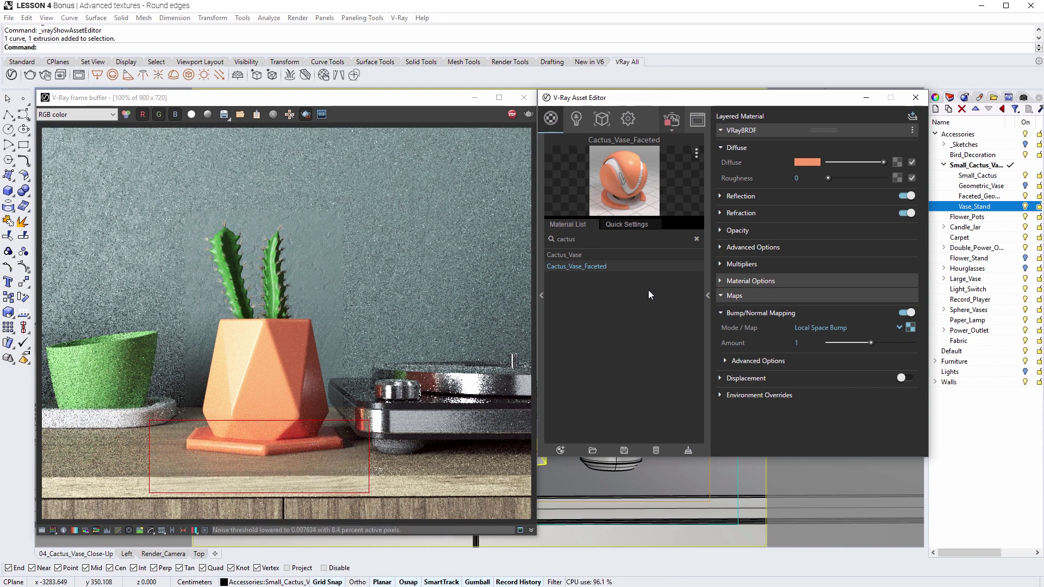
Disable Same Object Only under Round Edges in the Edges texture of the faceted vase material's bump map.
scroll(277, 435, up, 3)
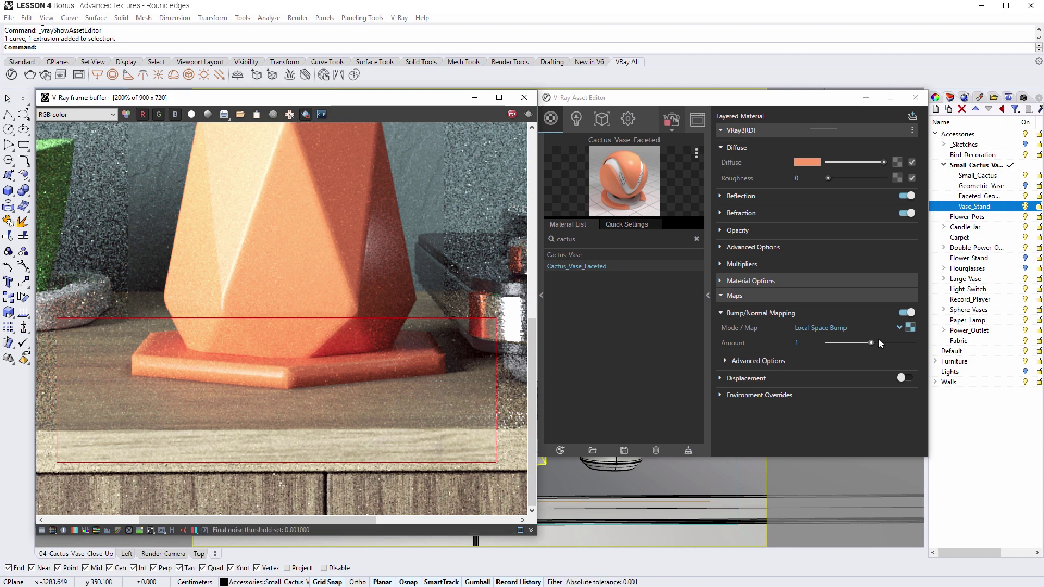
click(911, 328)
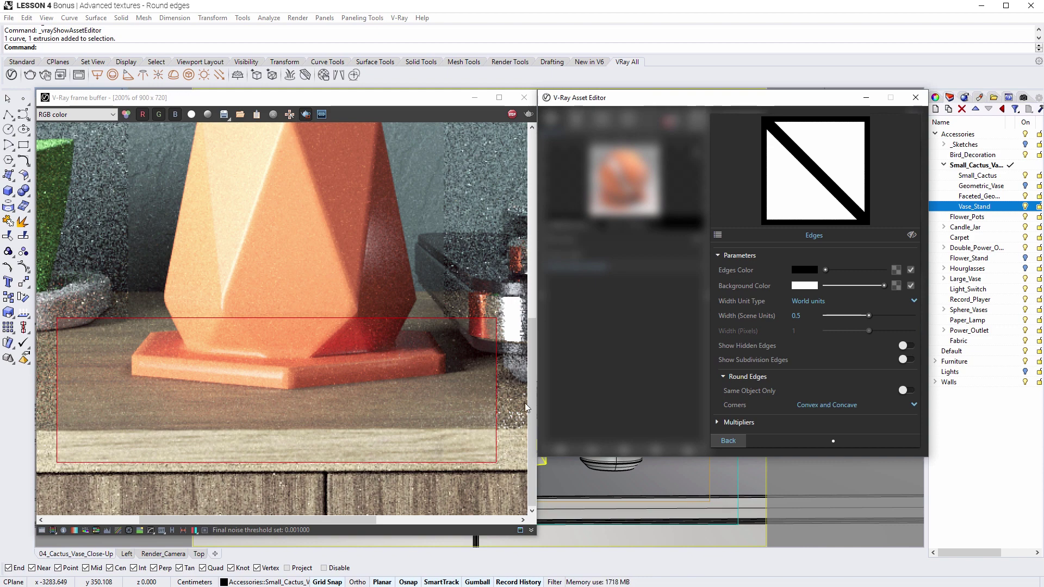
scroll(515, 429, down, 1)
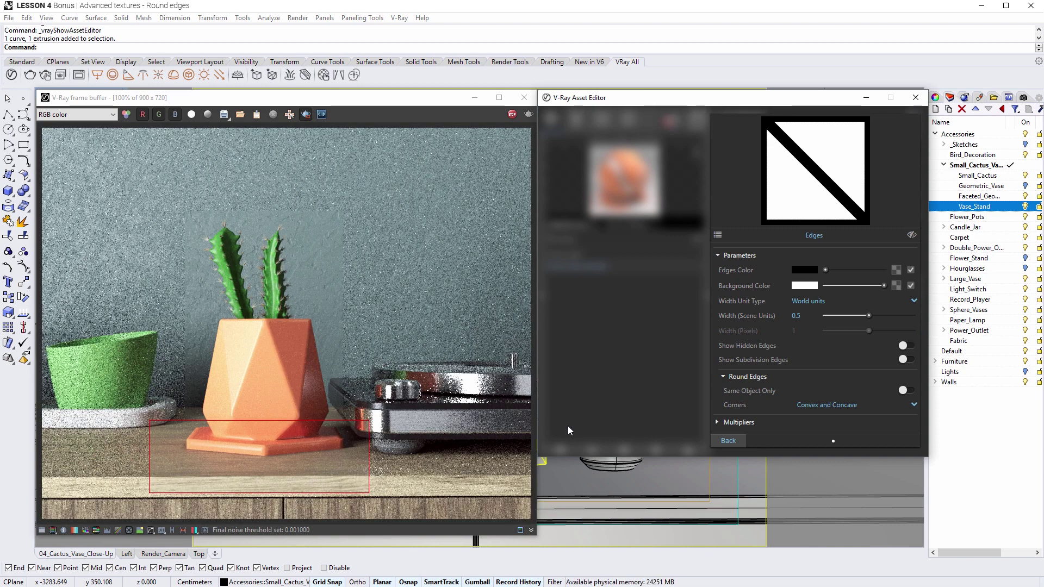